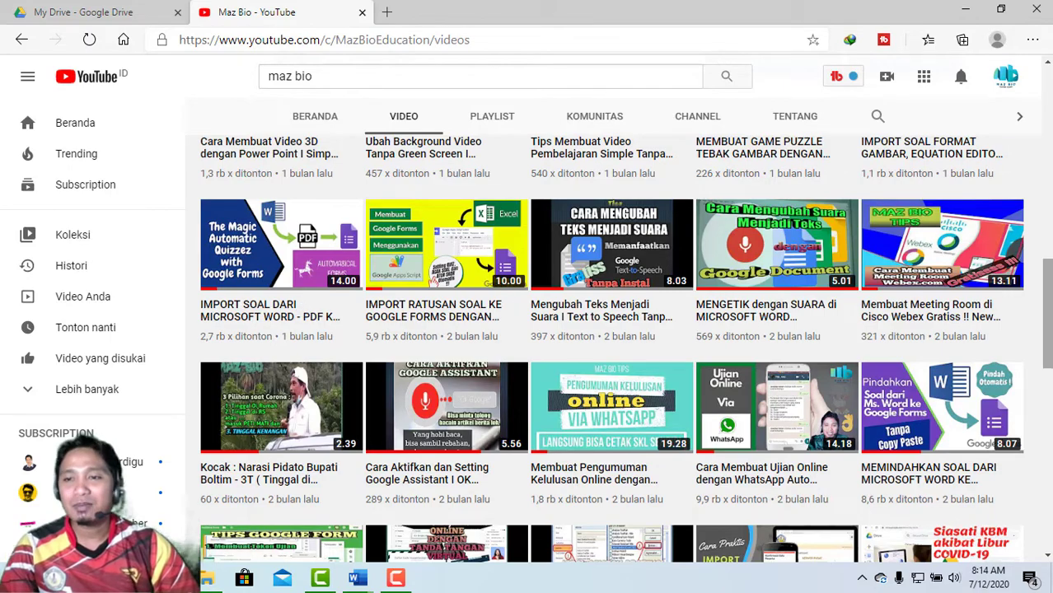
Open the "Tips dan Trik Google Form" playlist from the Maz Bio channel's playlists on YouTube.
scroll(446, 297, "up", 5)
scroll(297, 253, "up", 5)
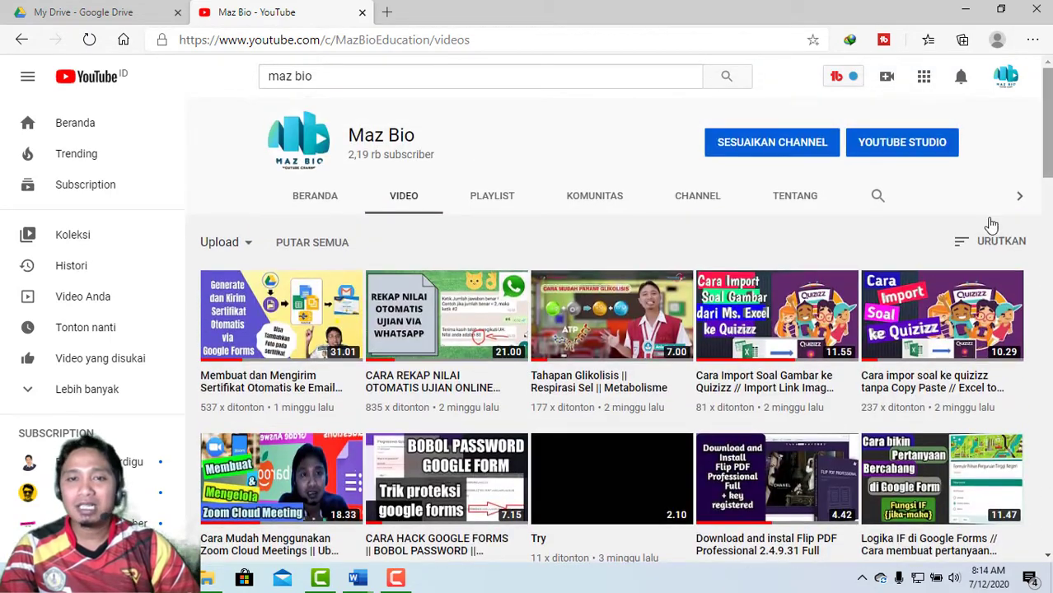
left_click(493, 201)
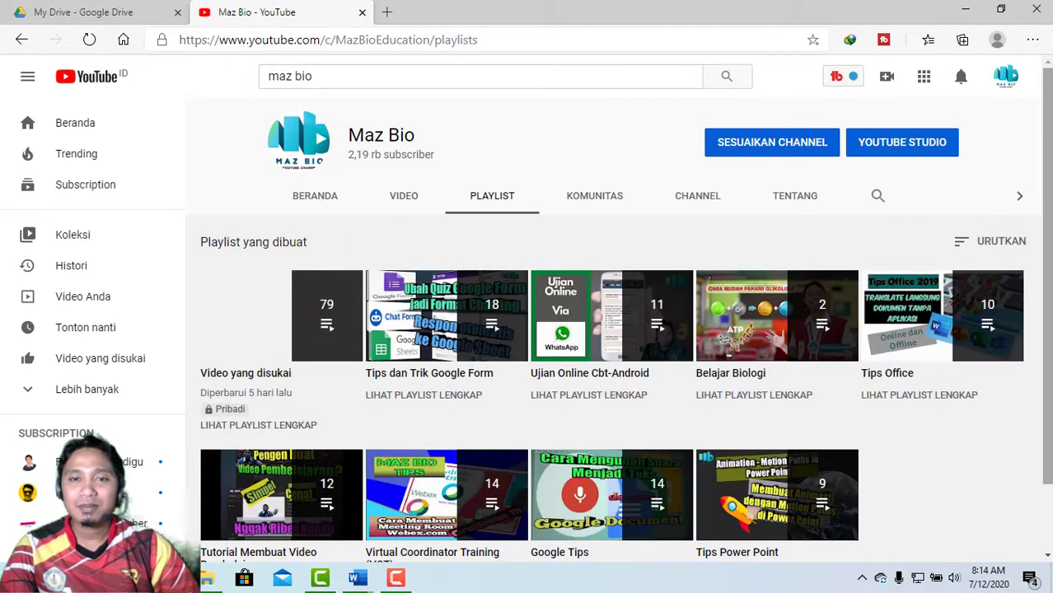
left_click_drag(1050, 148, 1050, 171)
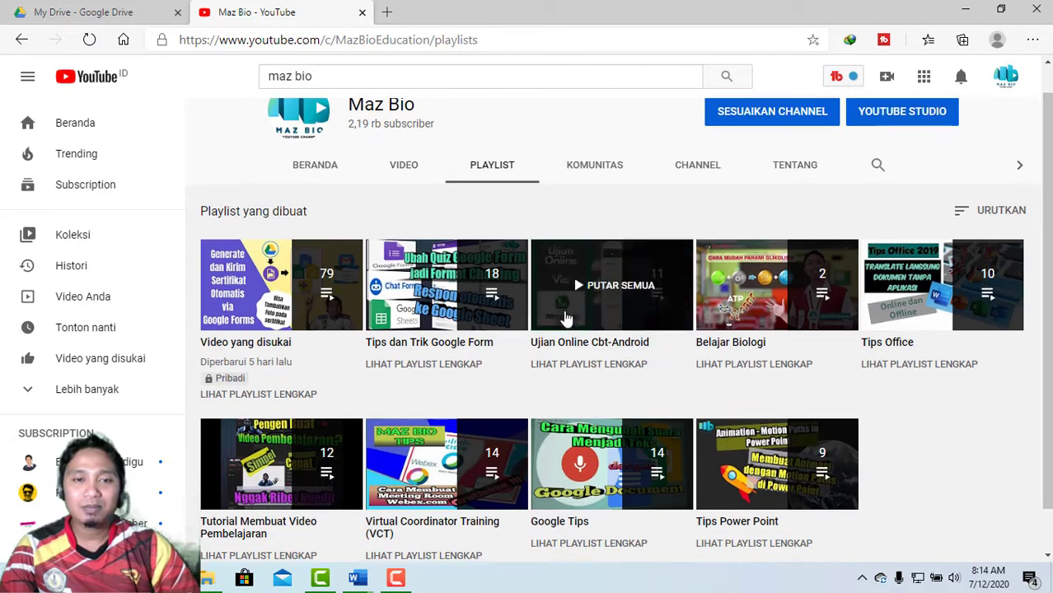
left_click(439, 346)
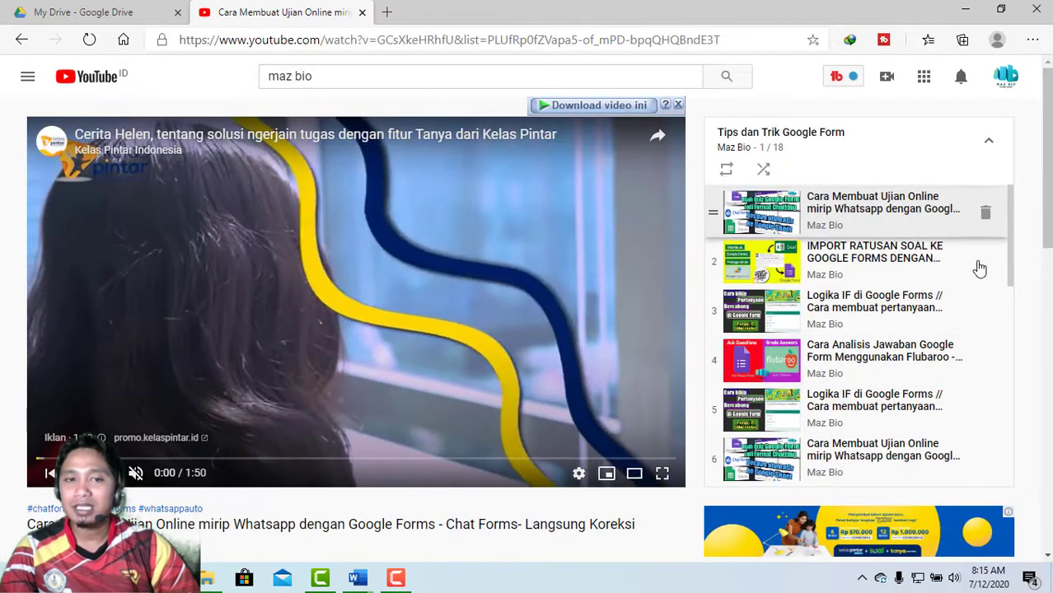
Look through the videos listed in the Google Form playlist and close the YouTube page.
left_click_drag(1010, 238, 1001, 364)
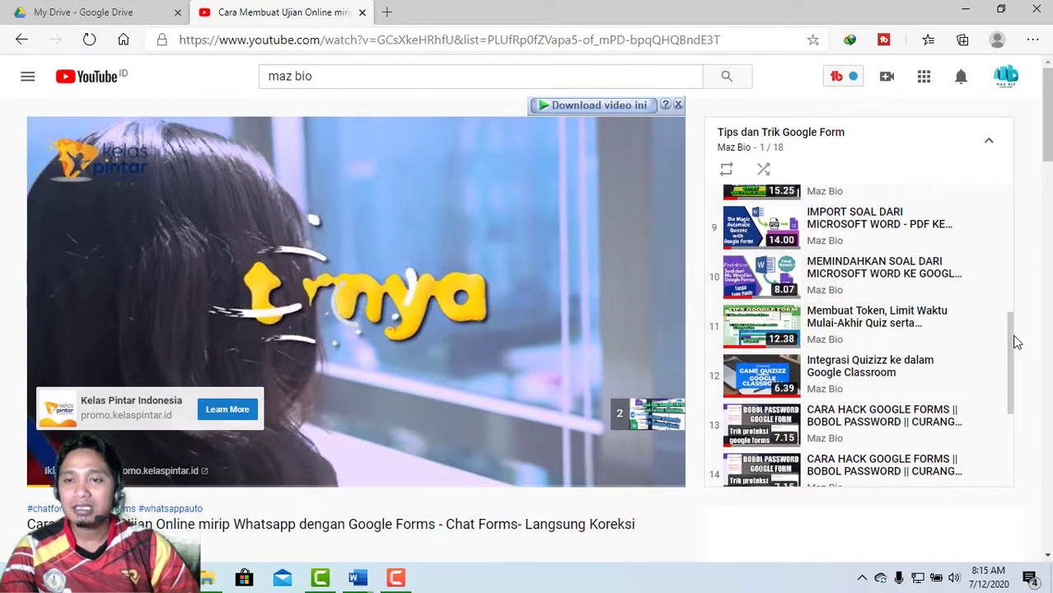
left_click_drag(1012, 342, 1013, 314)
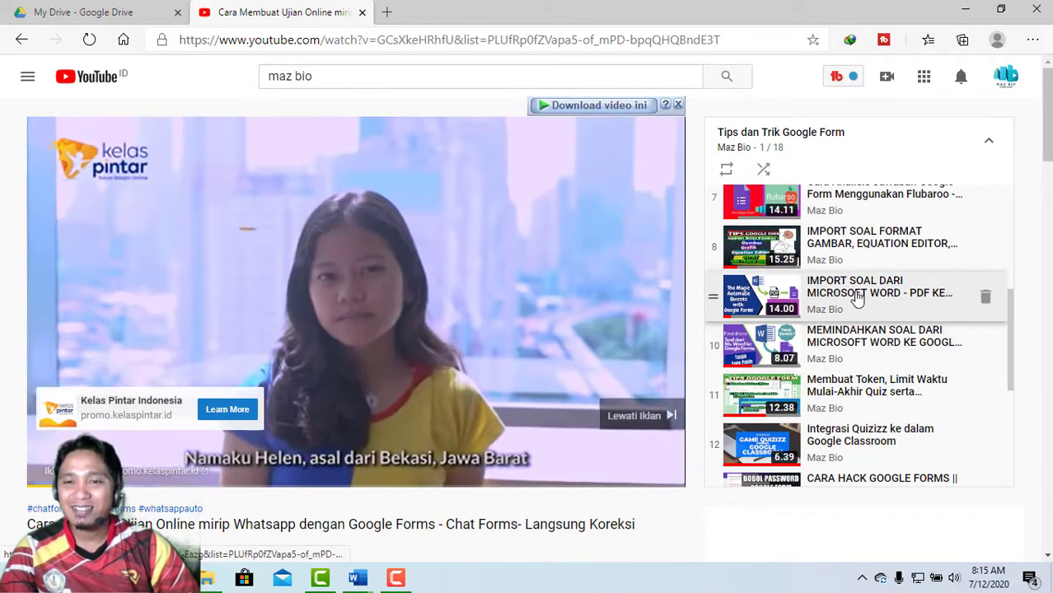
left_click_drag(1012, 332, 1019, 219)
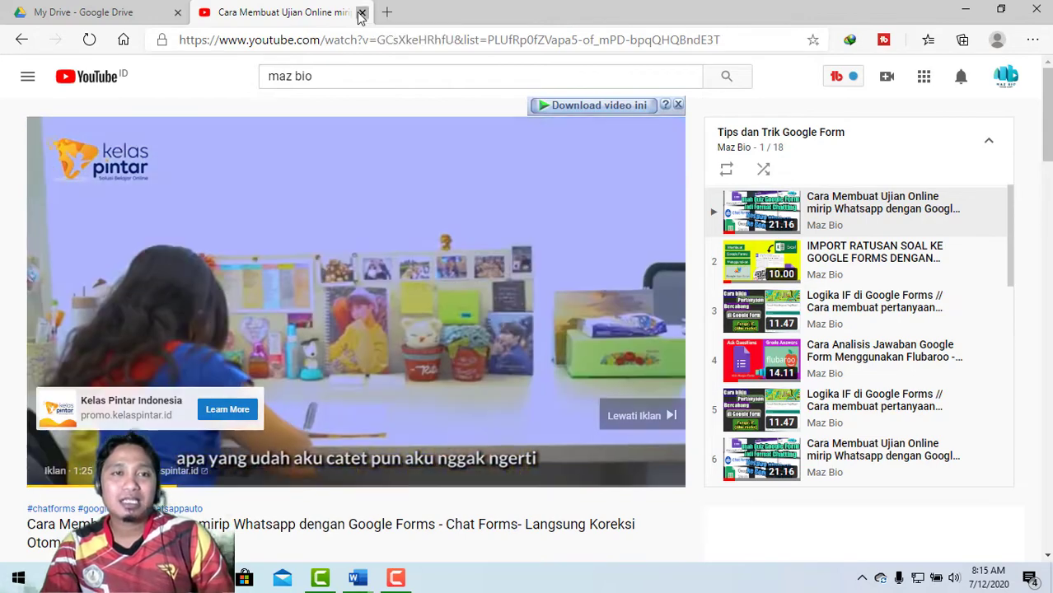
left_click(361, 13)
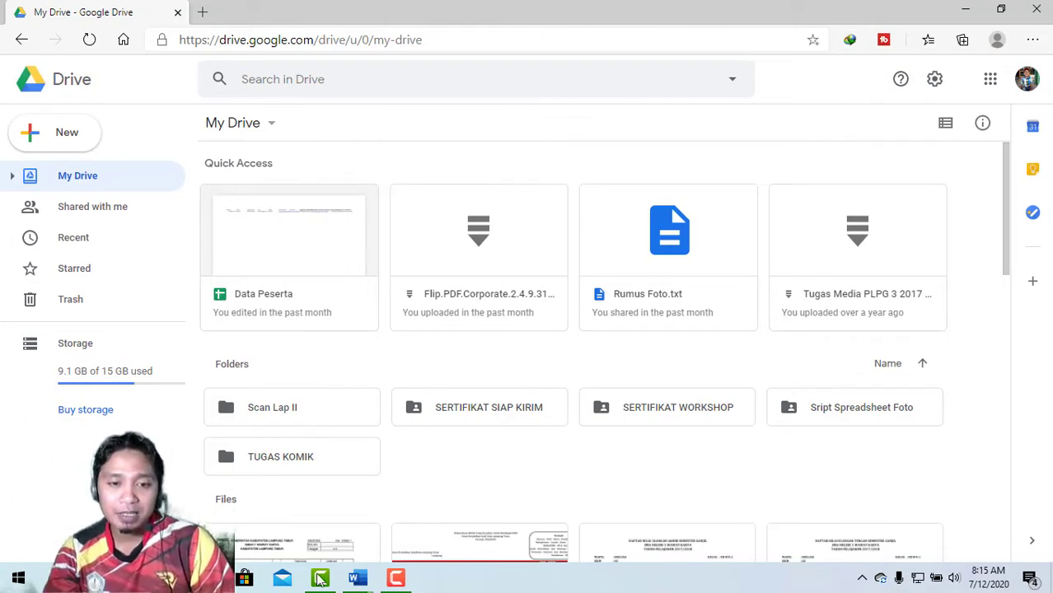
Switch to Word and review the multiple-choice questions in Soal 1.docx.
mouse_move(357, 581)
mouse_move(316, 521)
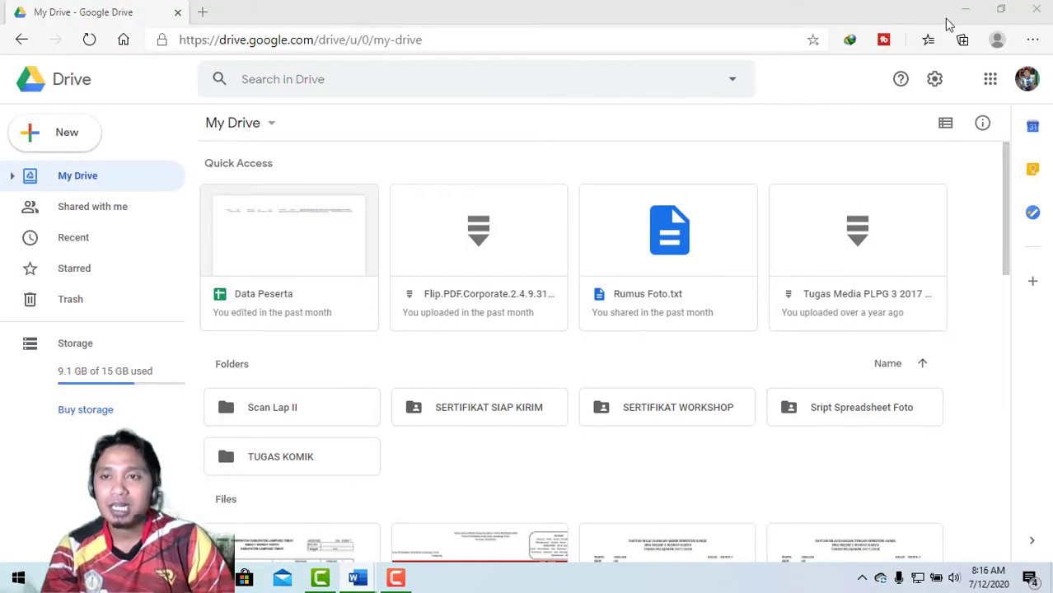
left_click(964, 10)
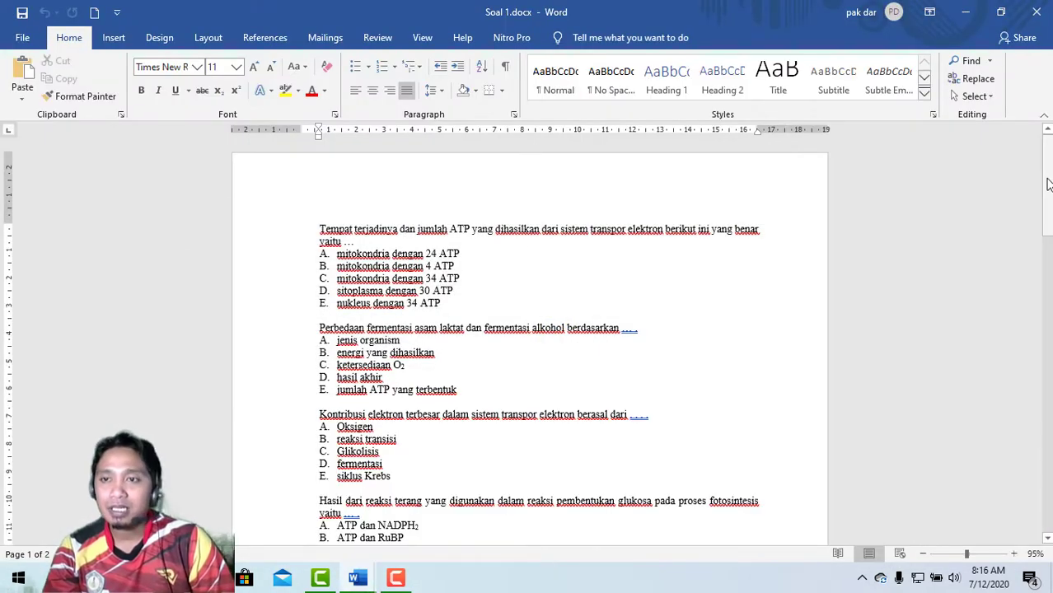
scroll(1049, 247, "down", 5)
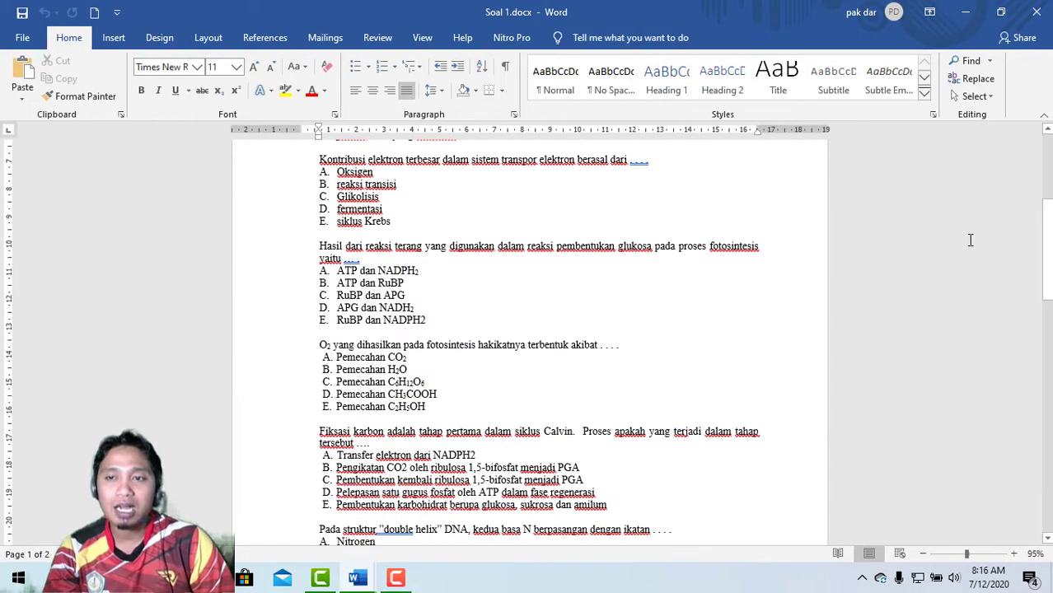
left_click_drag(1049, 235, 1049, 165)
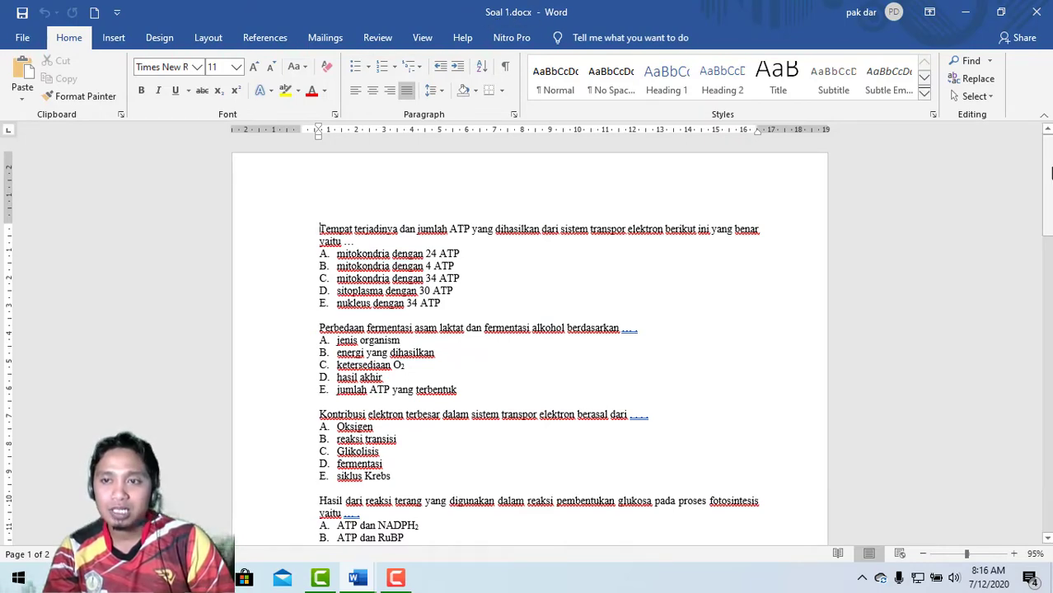
mouse_move(1047, 184)
left_mouse_down()
mouse_move(1049, 398)
mouse_move(1049, 184)
left_mouse_up()
Review the multiple-choice questions in Soal 2.docx and minimize the Word windows.
left_click(359, 581)
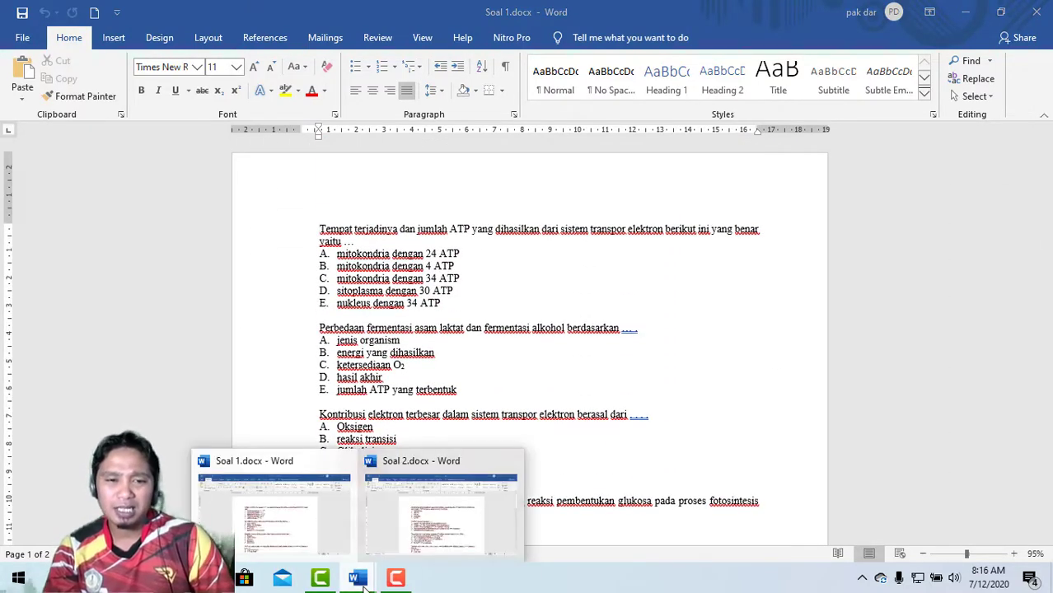
left_click(438, 536)
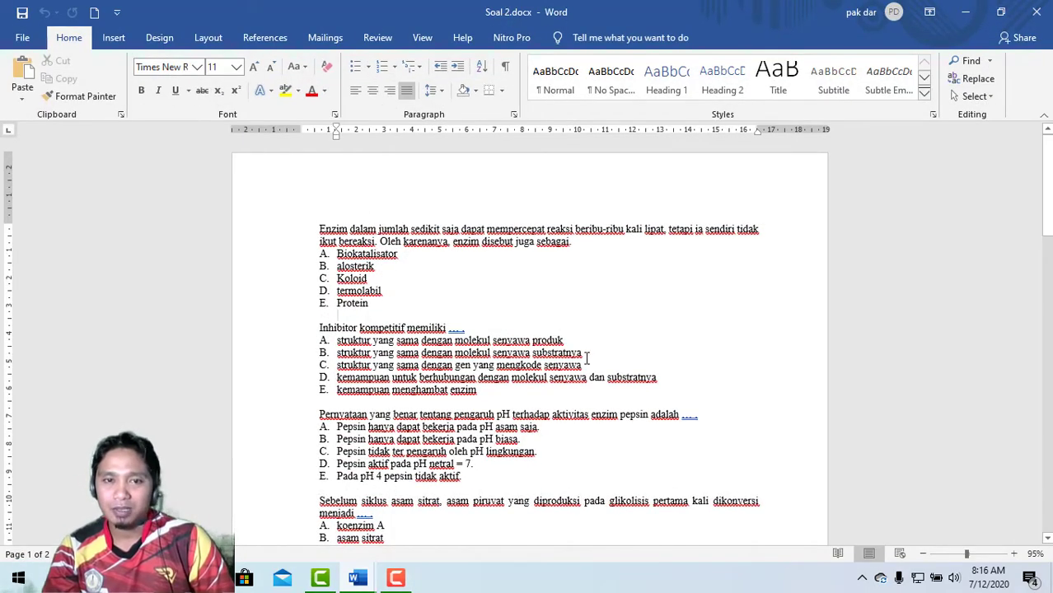
mouse_move(1047, 203)
left_mouse_down()
mouse_move(1049, 396)
mouse_move(1047, 189)
left_mouse_up()
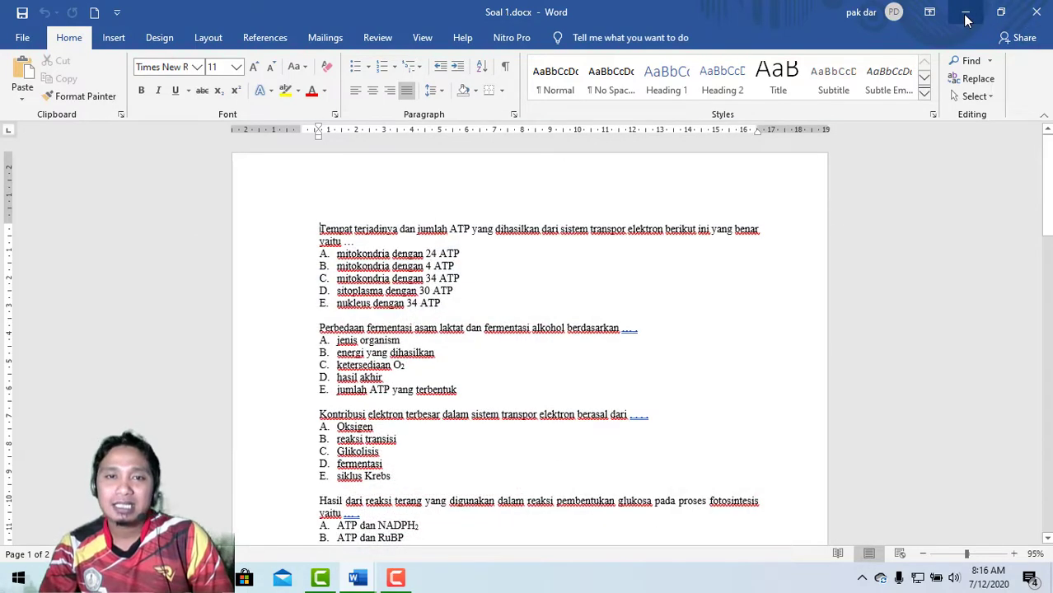
left_click(968, 21)
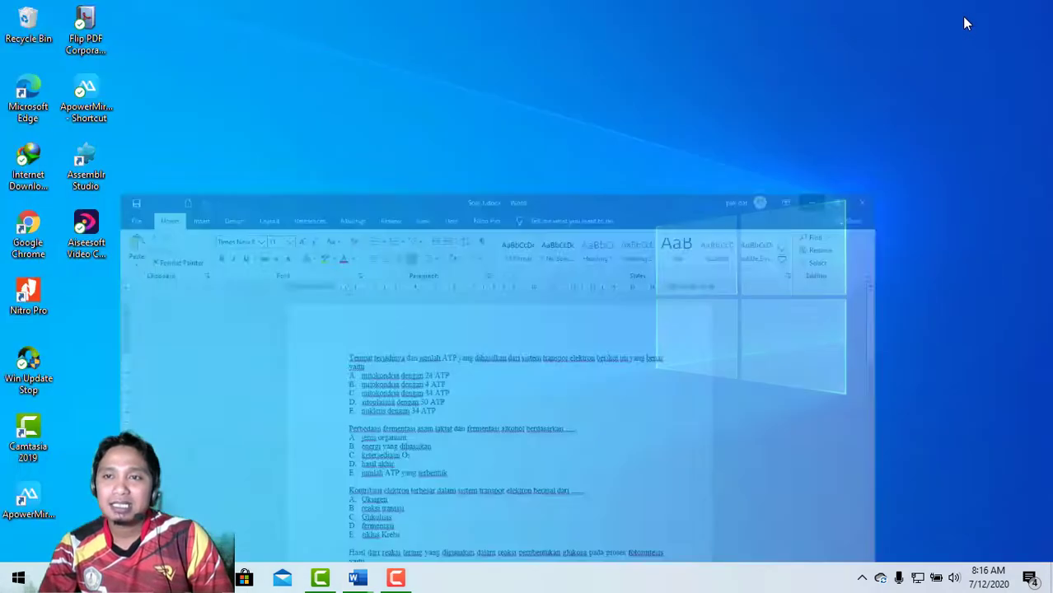
Switch to Google Drive in the browser and create a blank Google Form in My Drive.
mouse_move(168, 579)
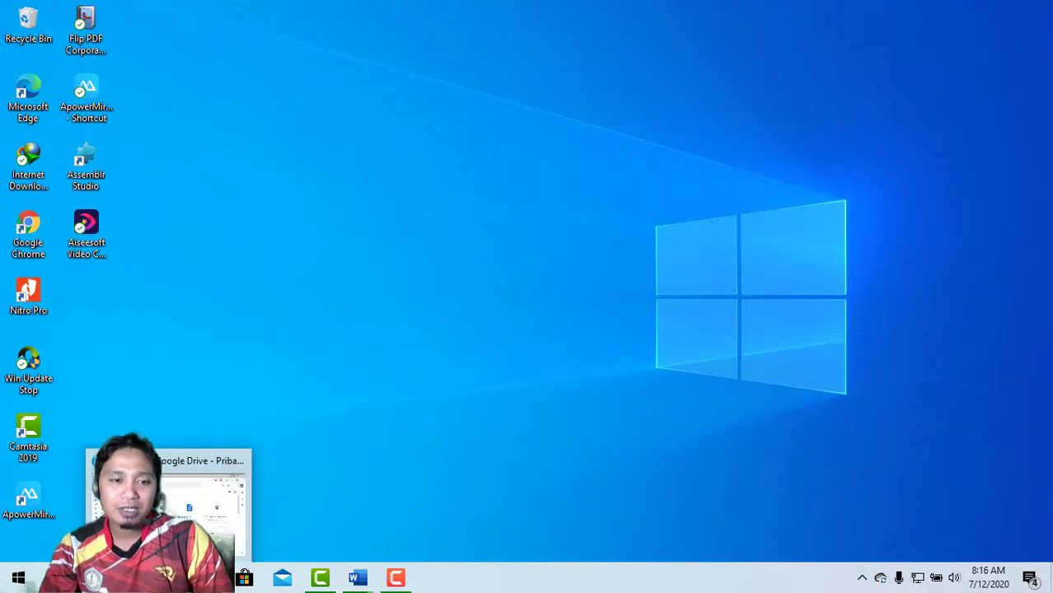
left_click(169, 504)
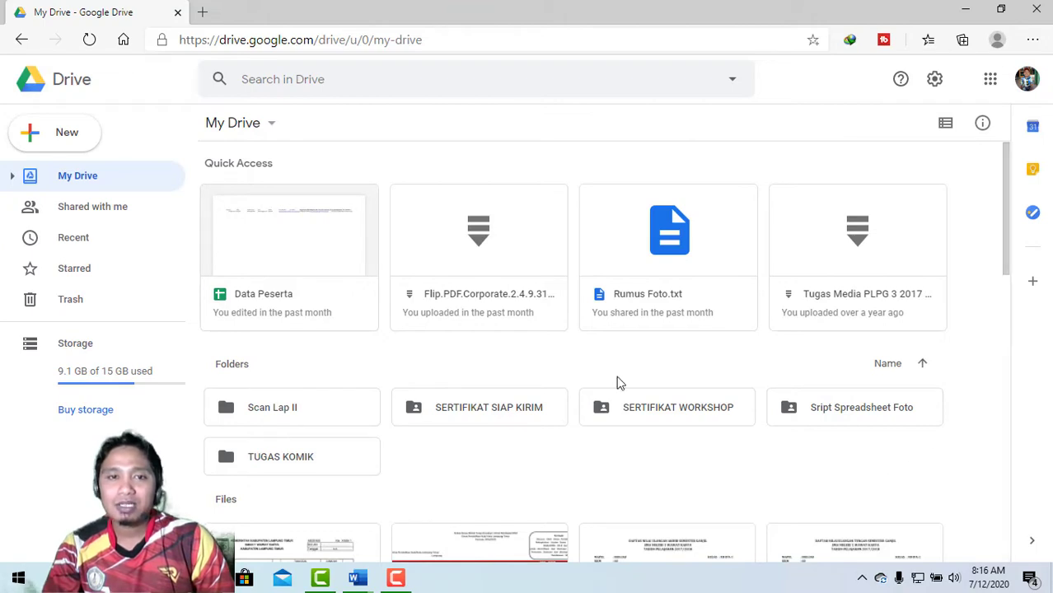
left_click(272, 132)
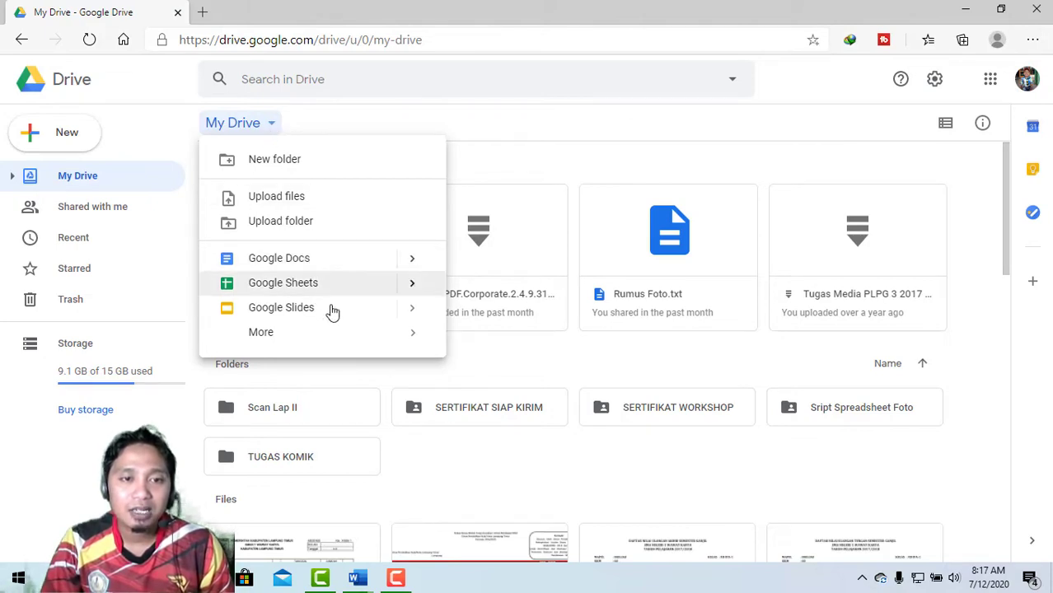
mouse_move(406, 340)
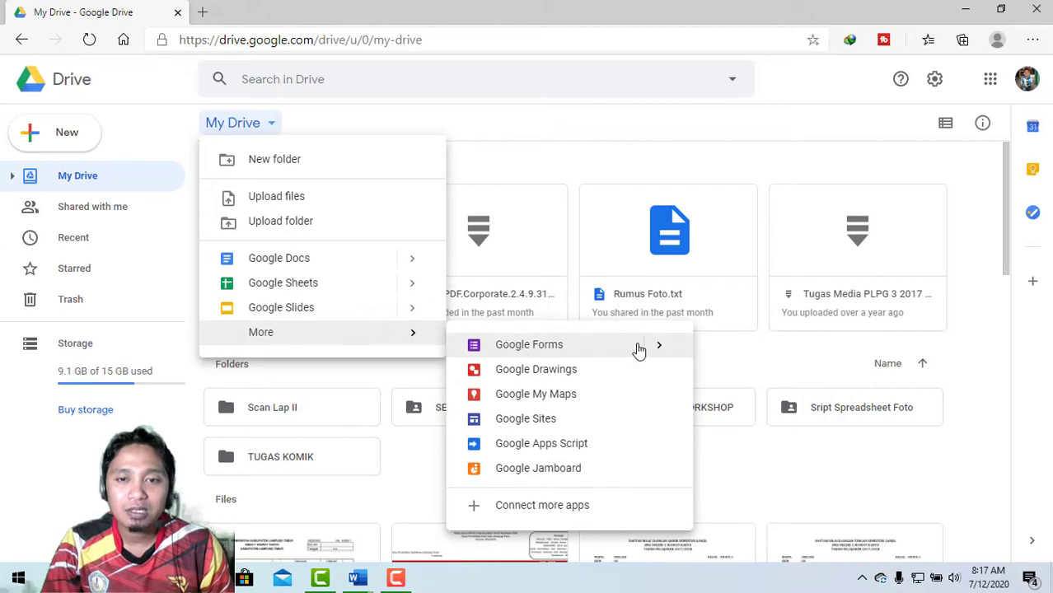
mouse_move(670, 352)
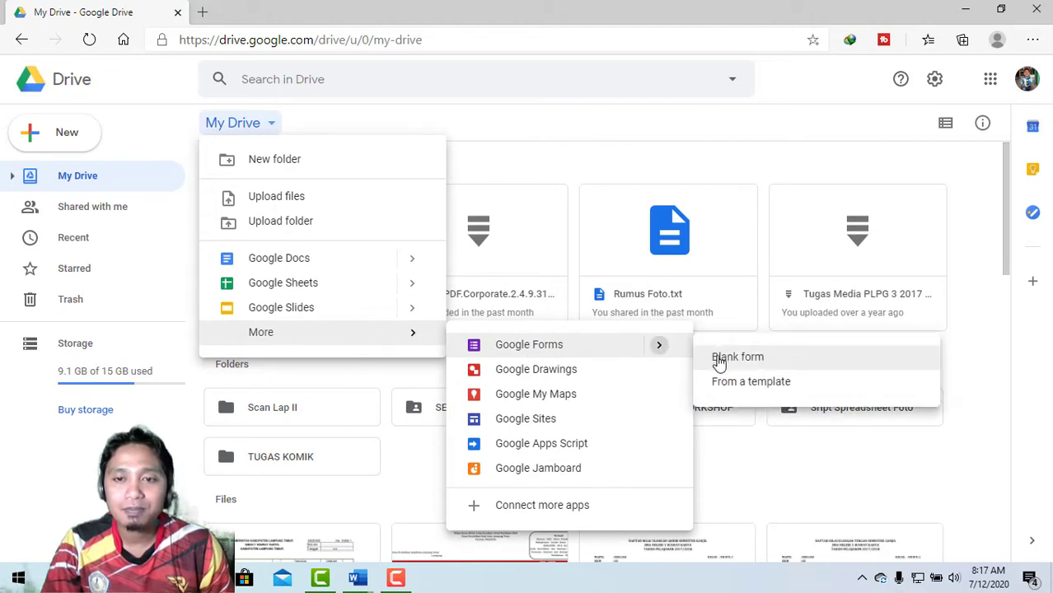
left_click(717, 359)
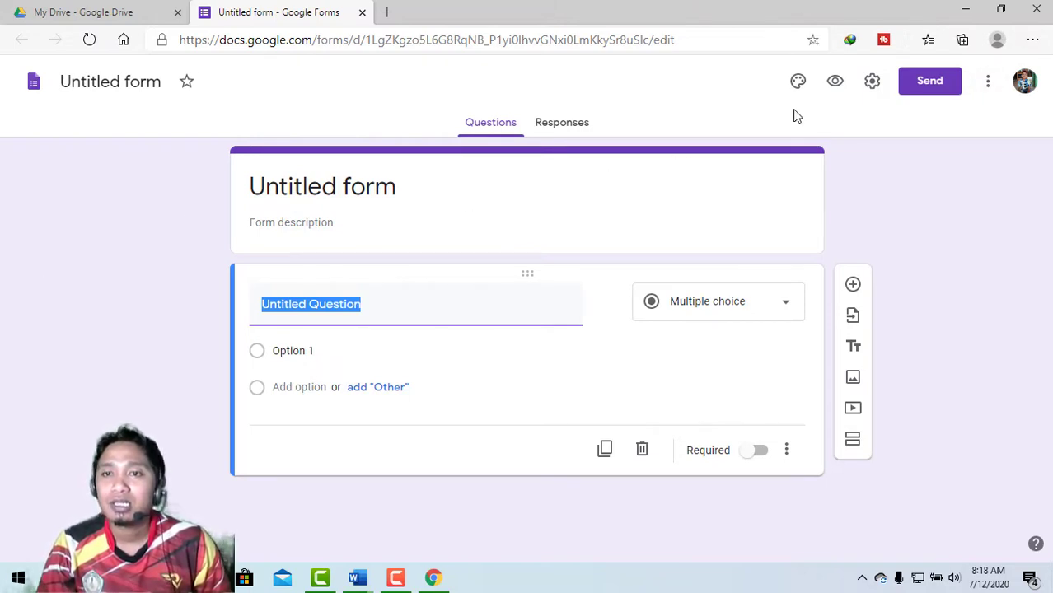
Find the Form Builder add-on in the G Suite Marketplace and open its details page.
left_click(989, 84)
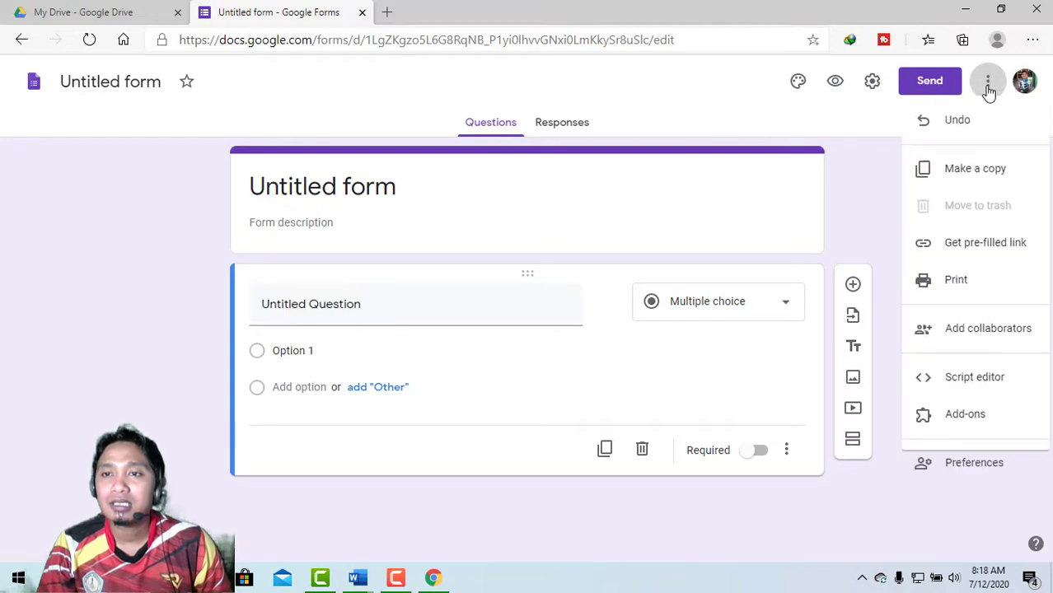
left_click(965, 420)
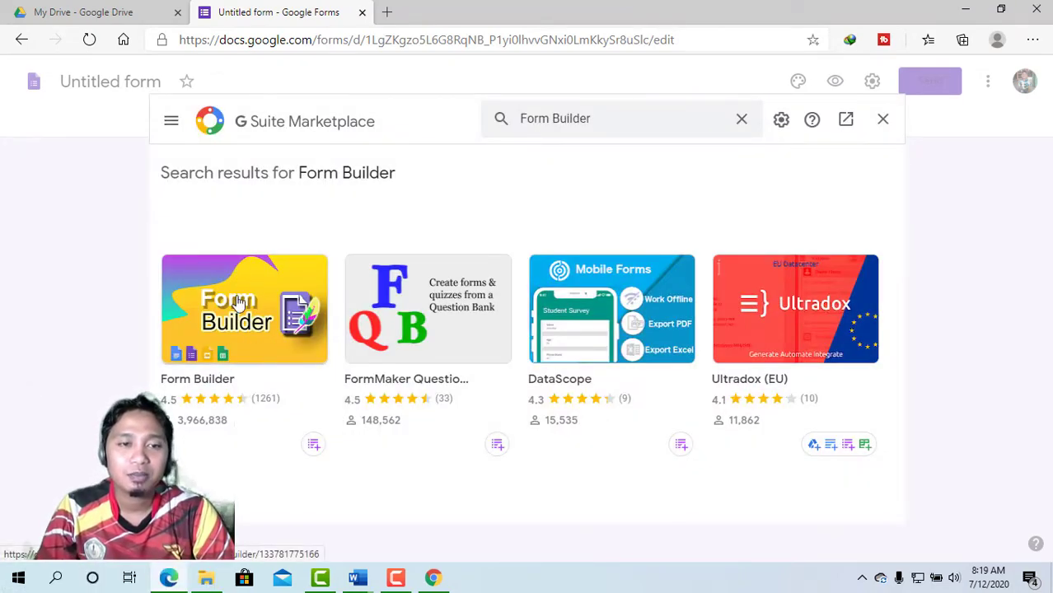
left_click(234, 330)
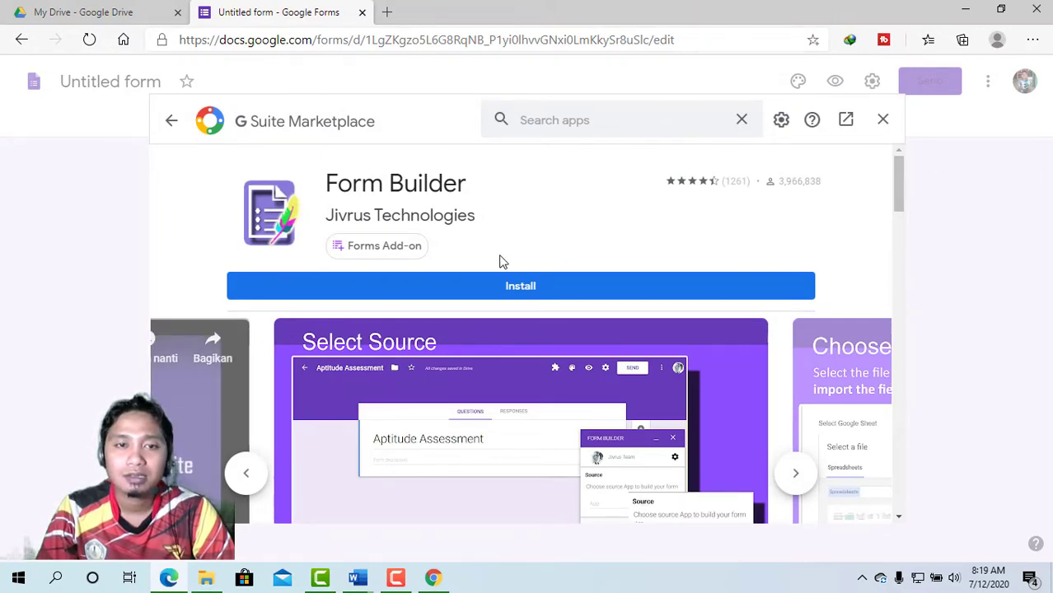
Install the Form Builder add-on, choose the Google account, allow the requested access, and close the marketplace.
left_click(501, 285)
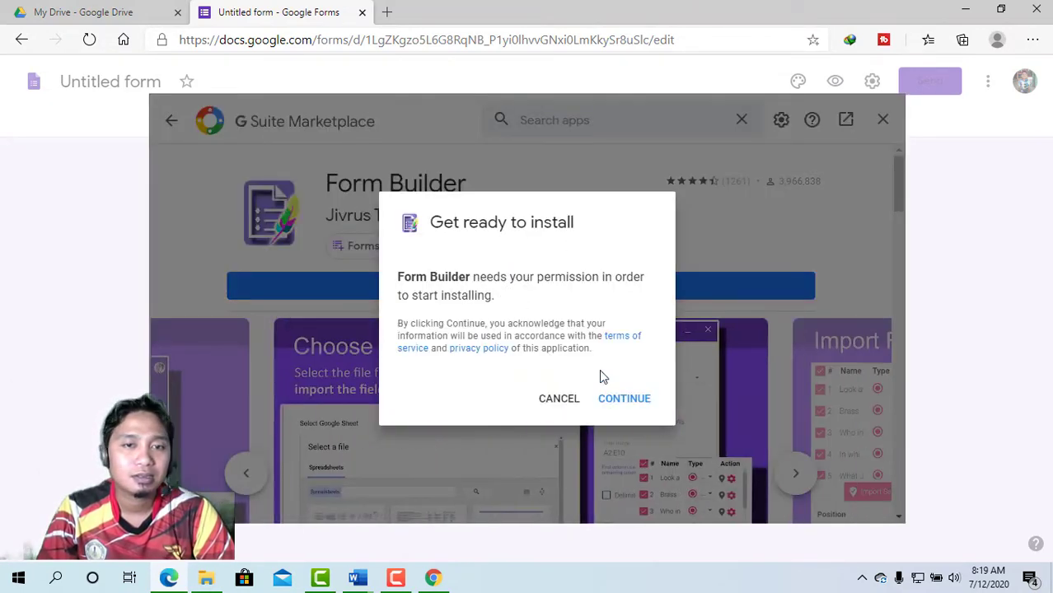
left_click(624, 399)
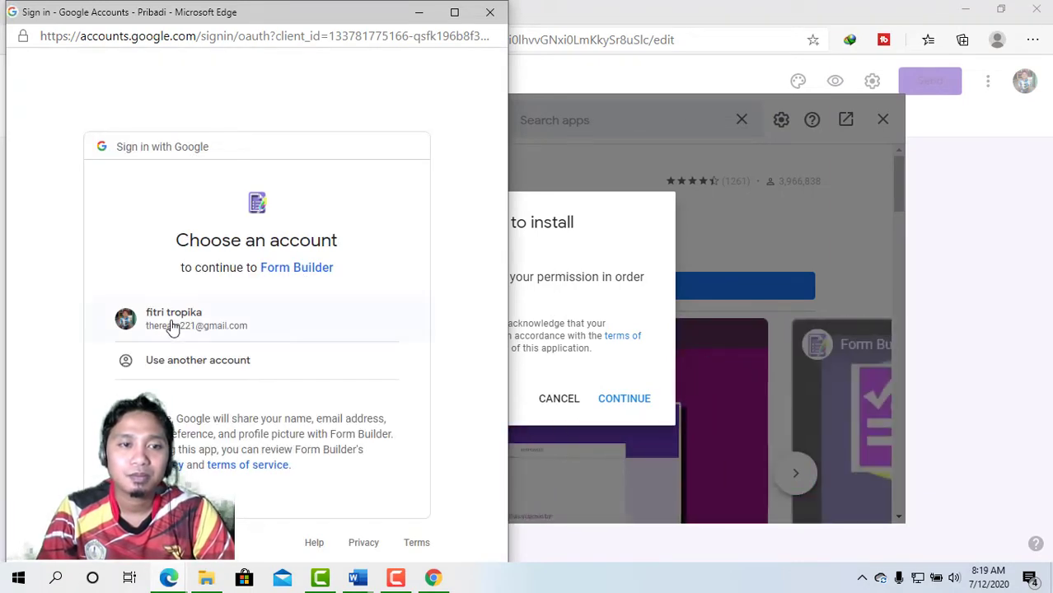
left_click(171, 326)
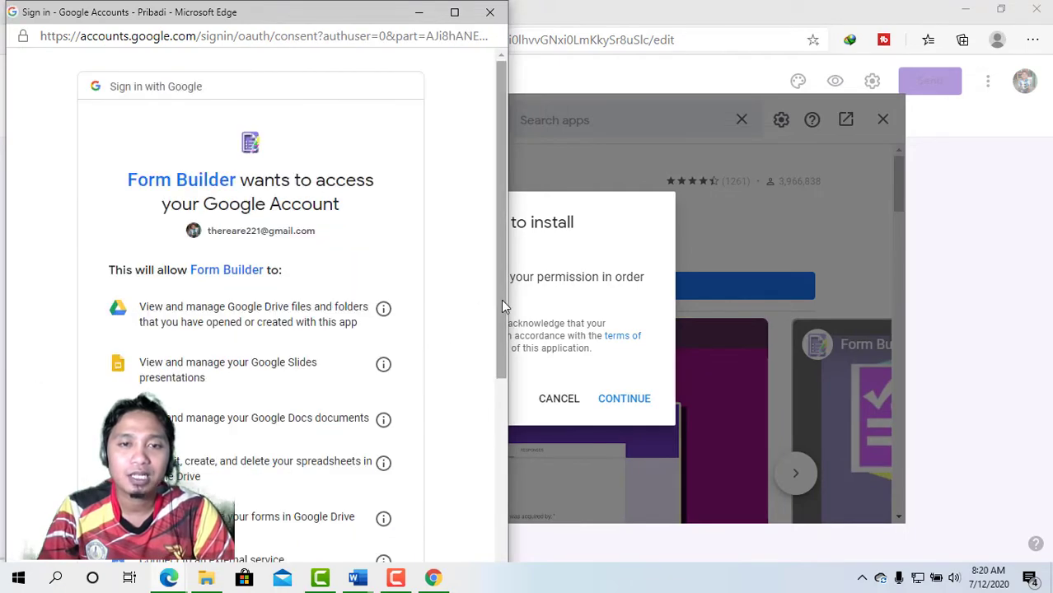
left_click_drag(503, 306, 485, 506)
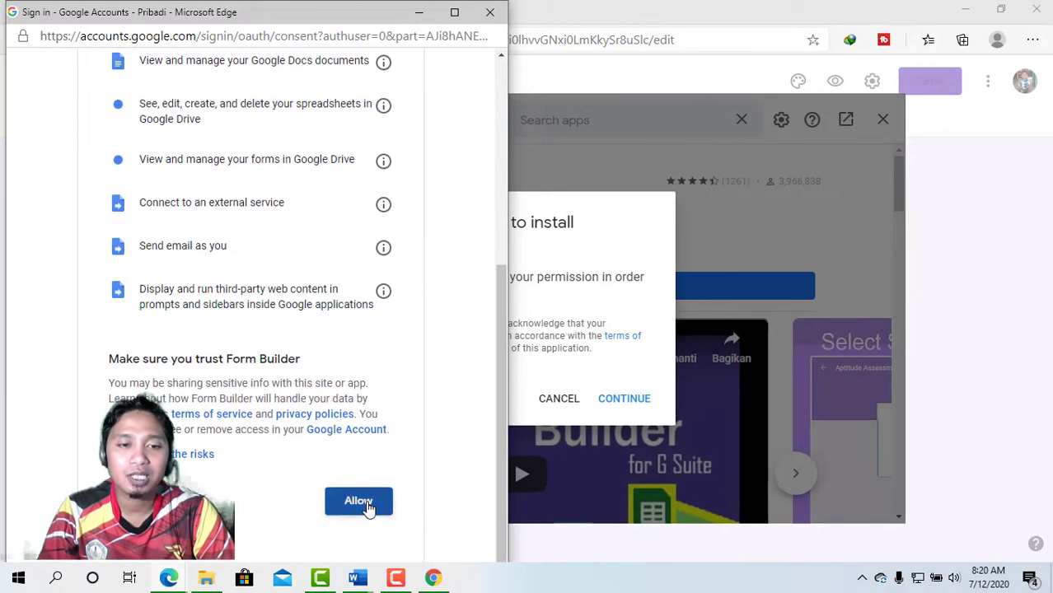
left_click(358, 501)
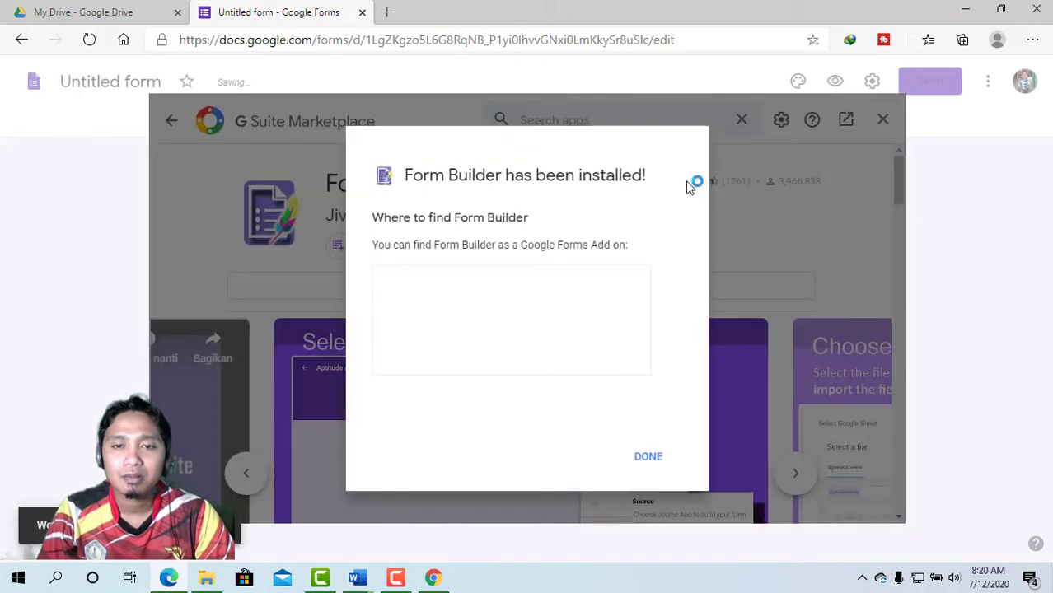
left_click(650, 460)
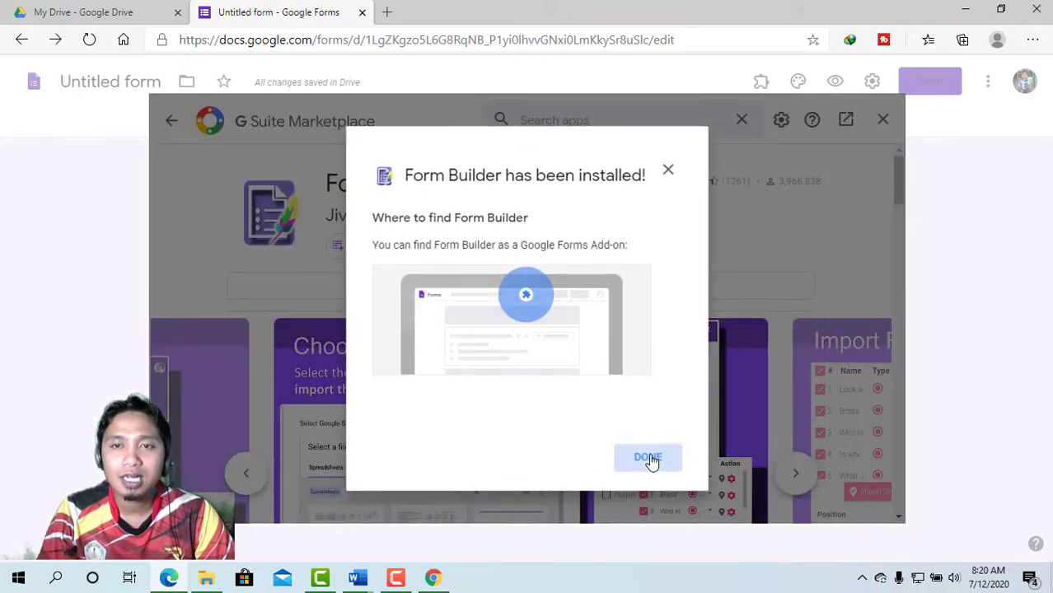
left_click(882, 120)
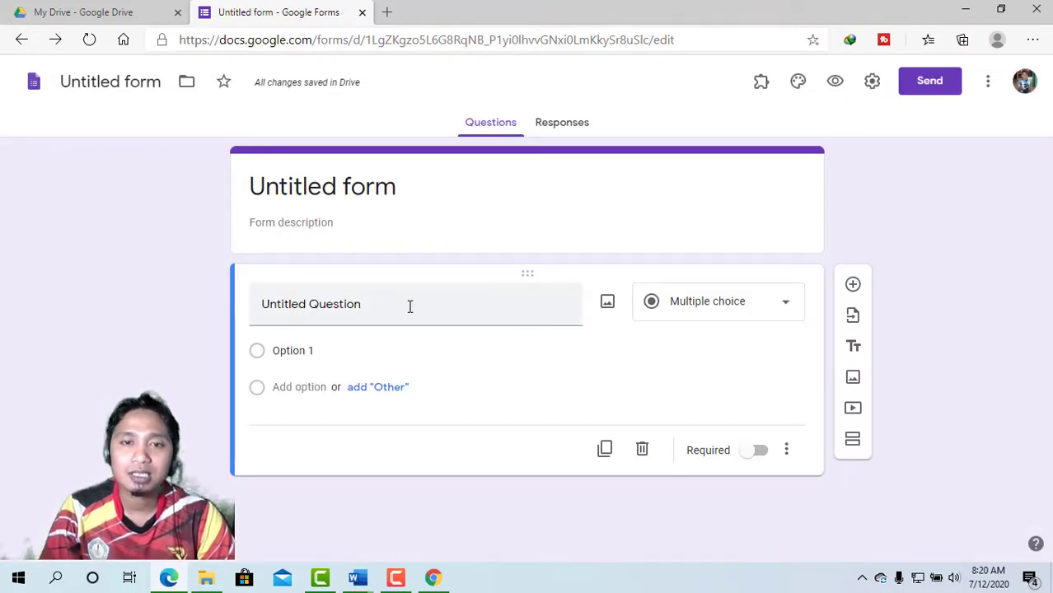
Check the form's installed add-ons for Form Builder and display the signed-in Google accounts.
left_click(769, 92)
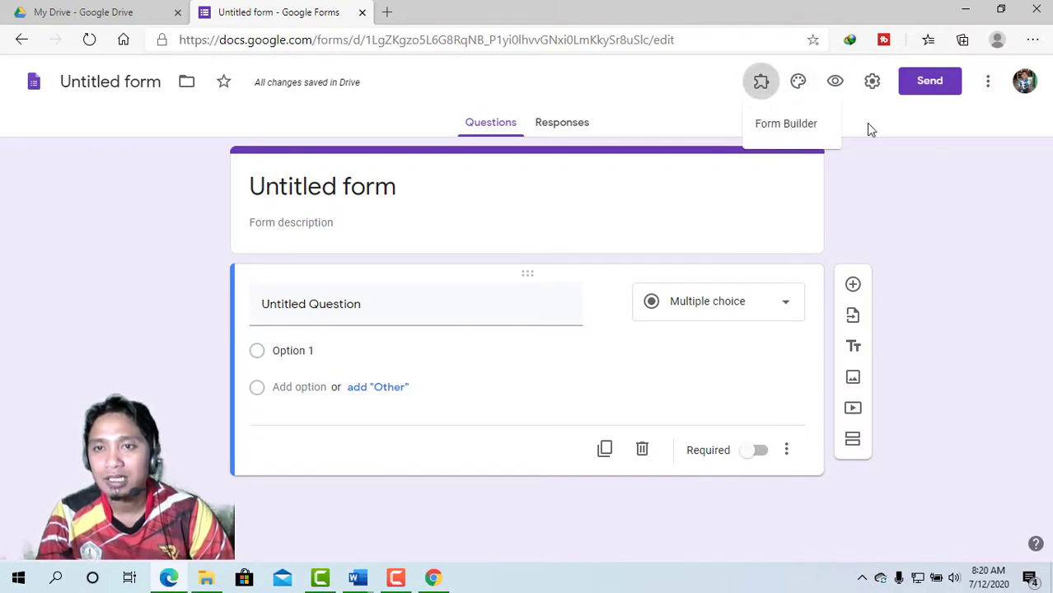
left_click(872, 148)
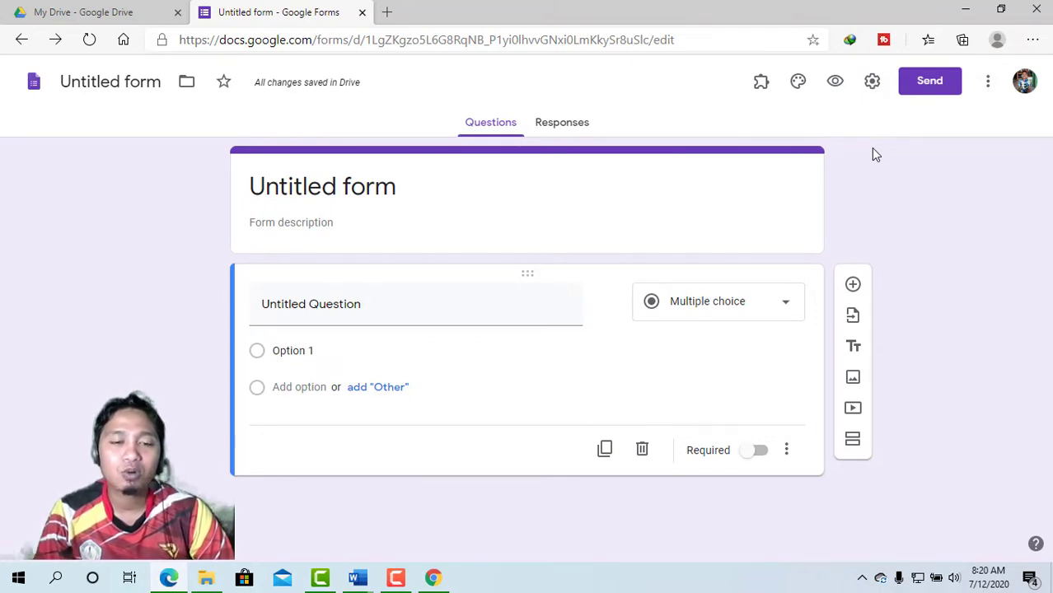
left_click(1024, 83)
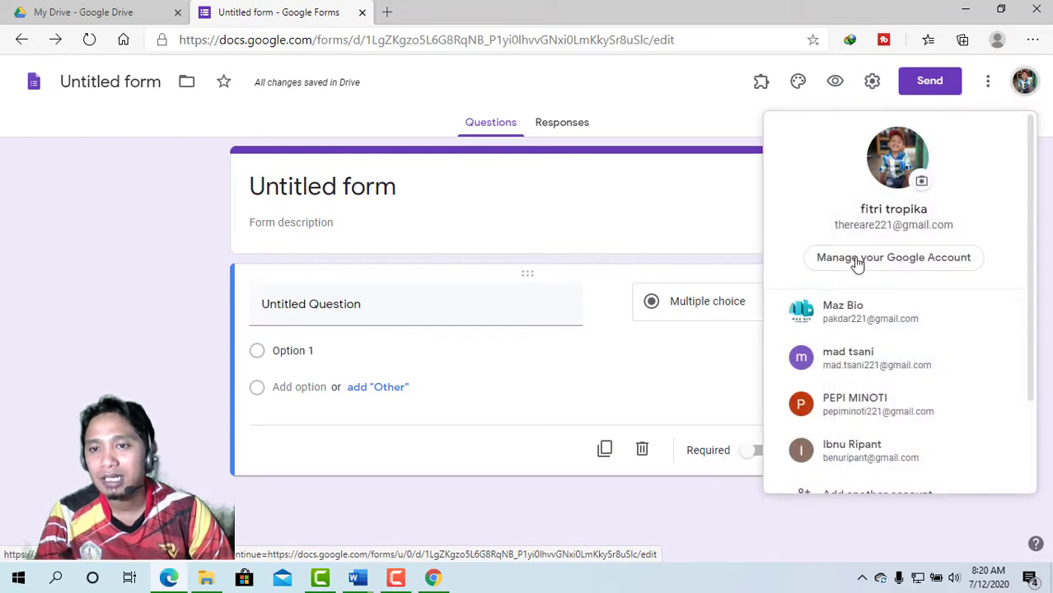
Close the account list, switch to Google Drive in Chrome, and check which Google account is signed in there.
left_click(1052, 177)
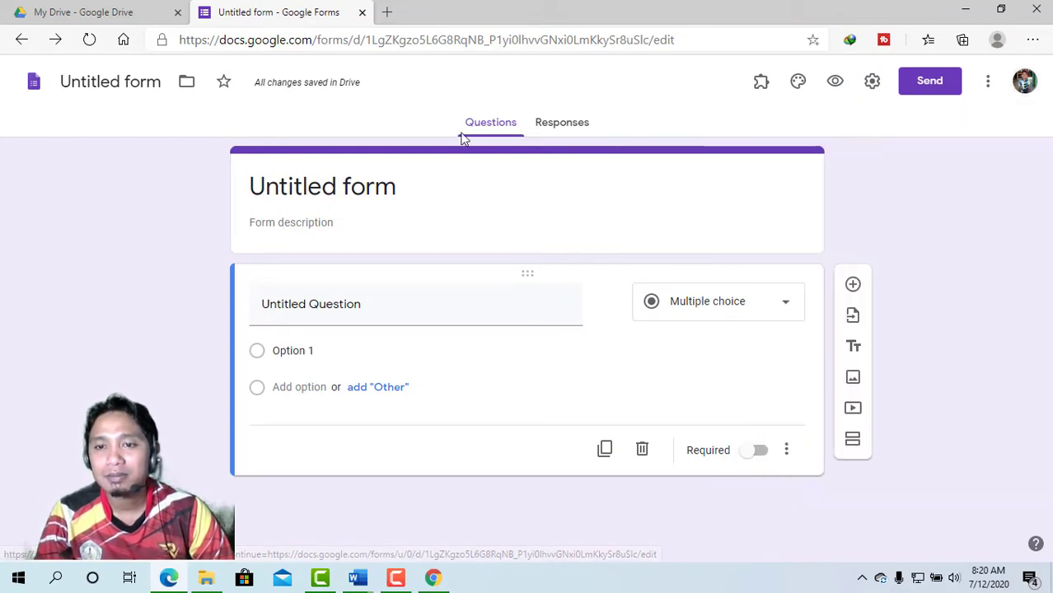
left_click(434, 579)
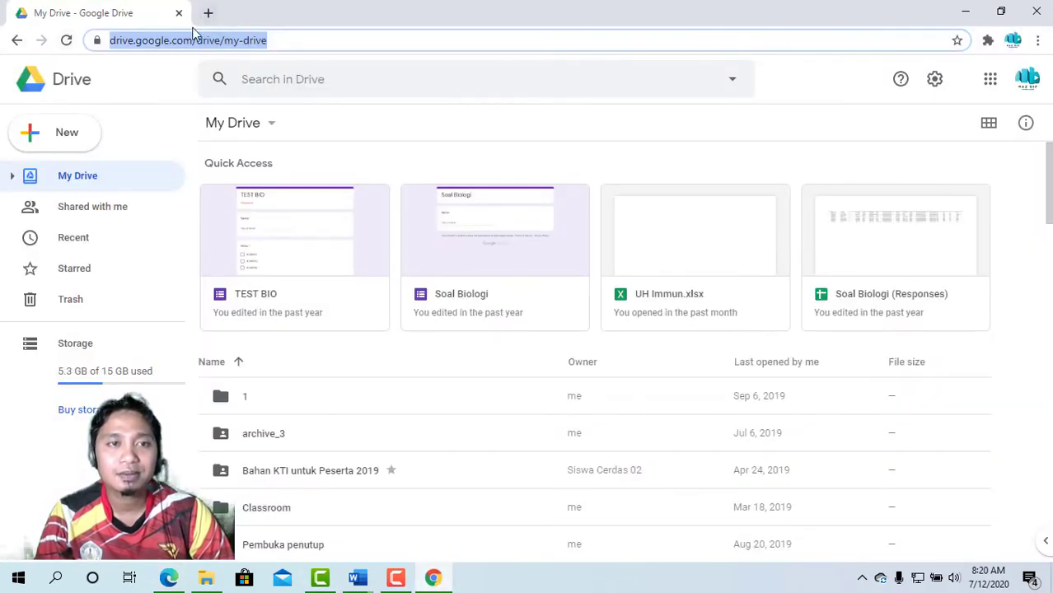
left_click(1026, 83)
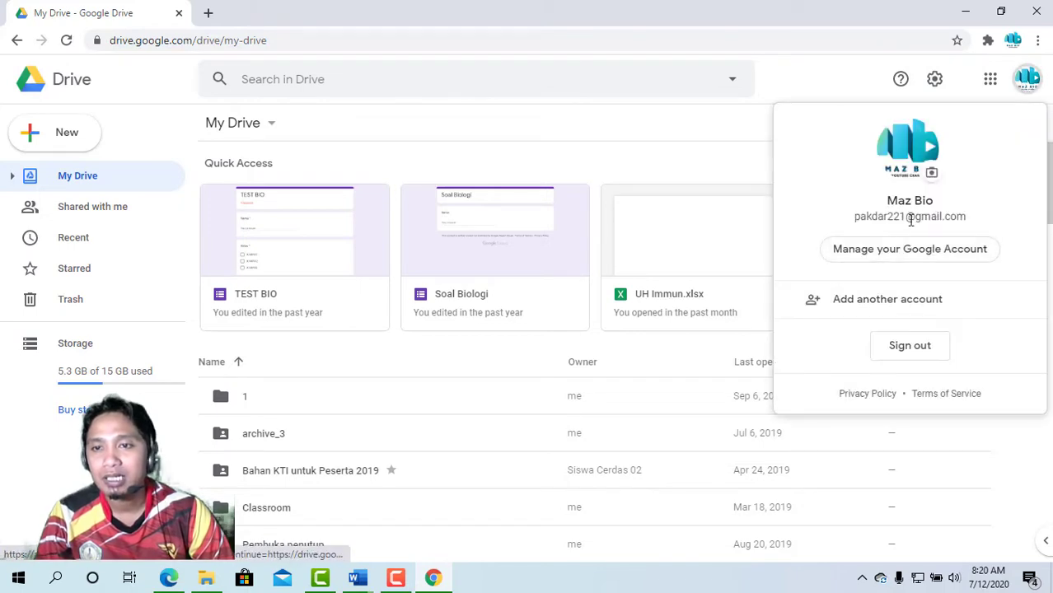
left_click(595, 165)
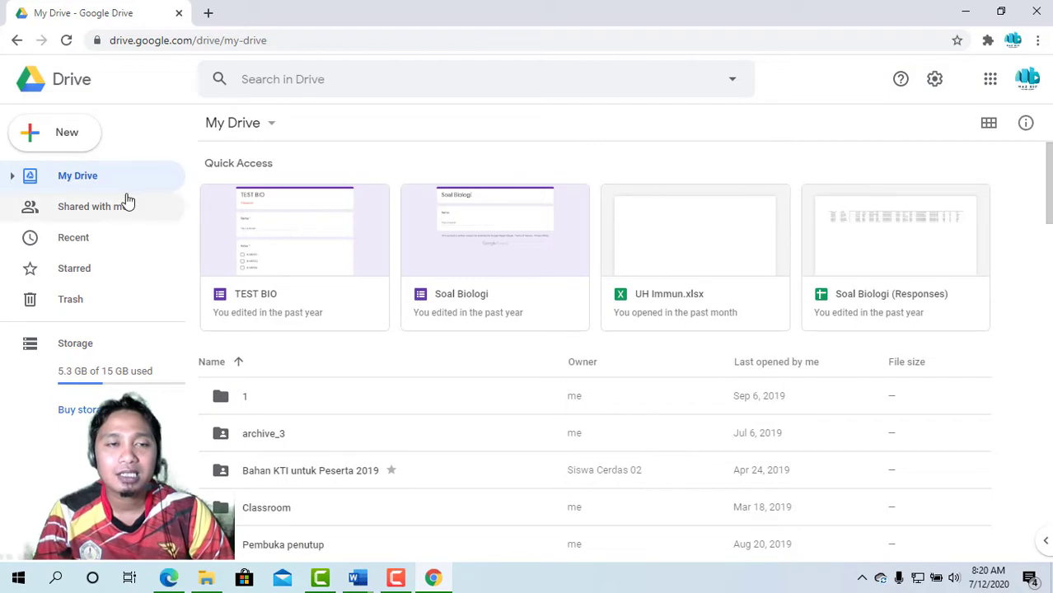
Create a blank Google Form in this account's My Drive.
left_click(271, 130)
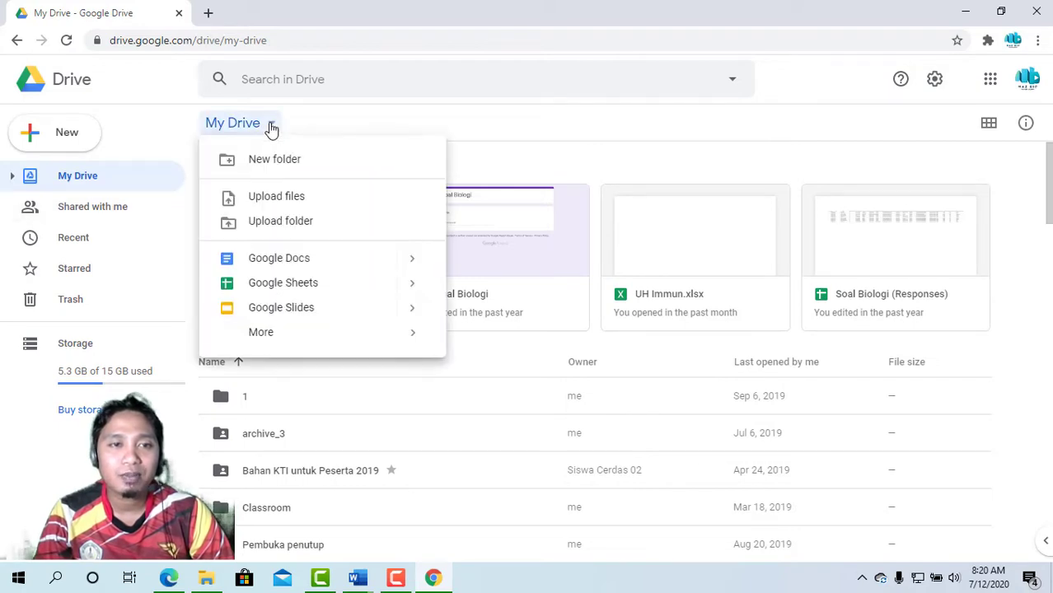
mouse_move(399, 342)
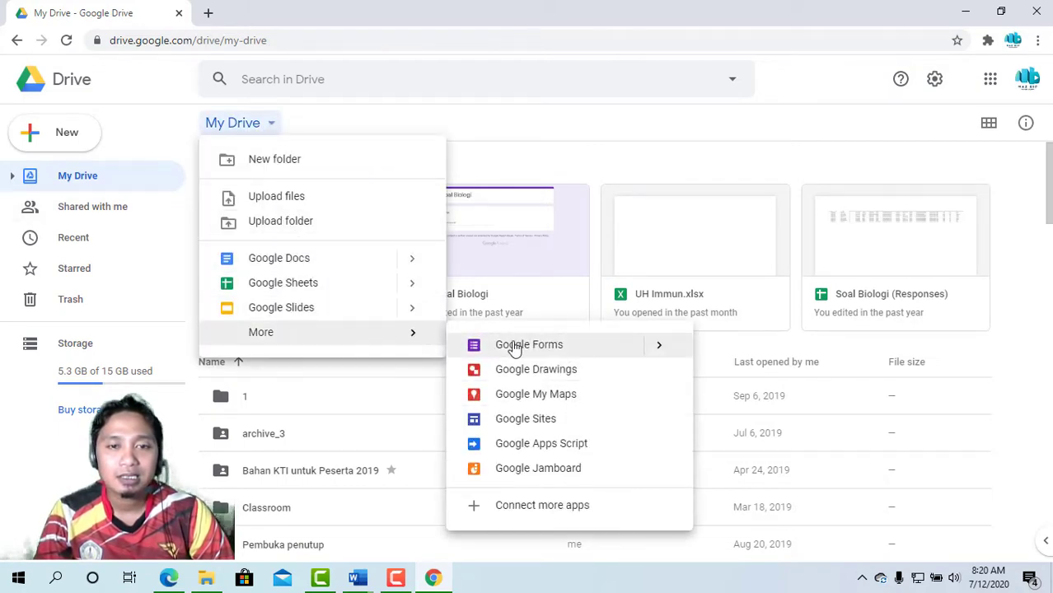
mouse_move(678, 355)
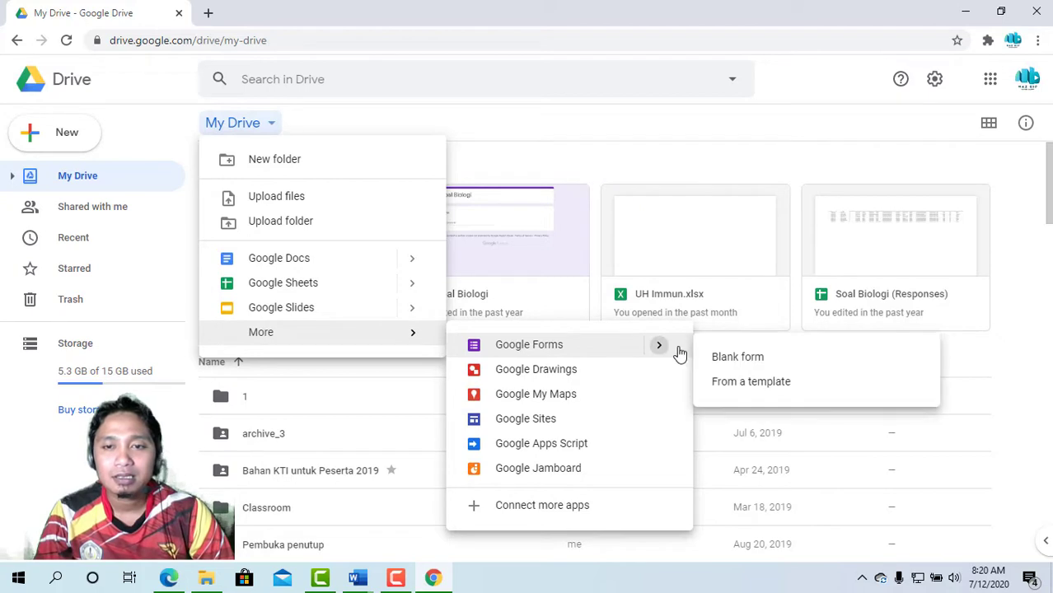
left_click(739, 366)
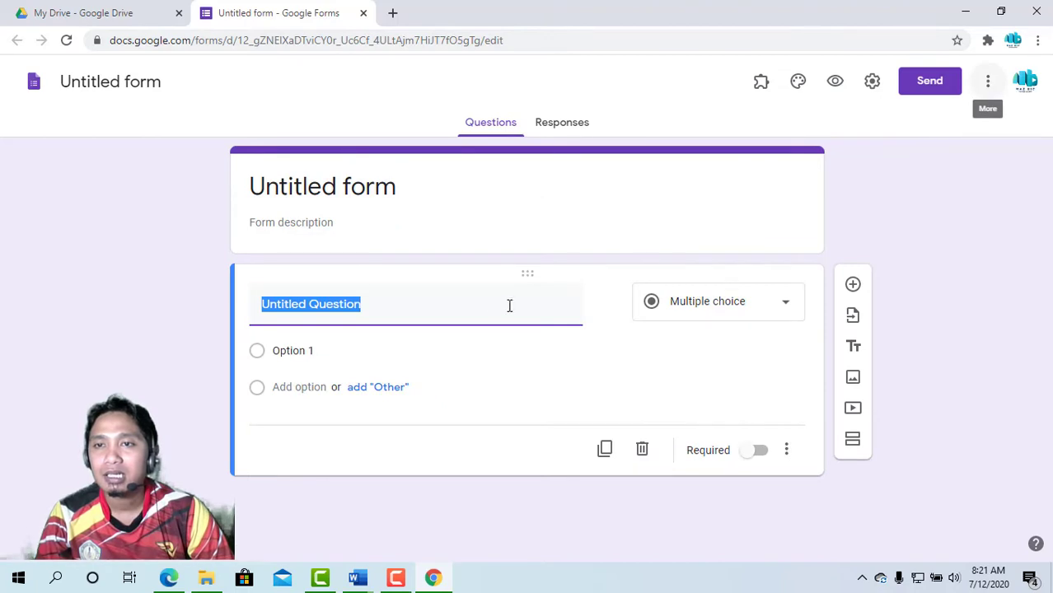
Check the new form's installed add-ons for Form Builder, and close the list without starting any add-on.
left_click(988, 87)
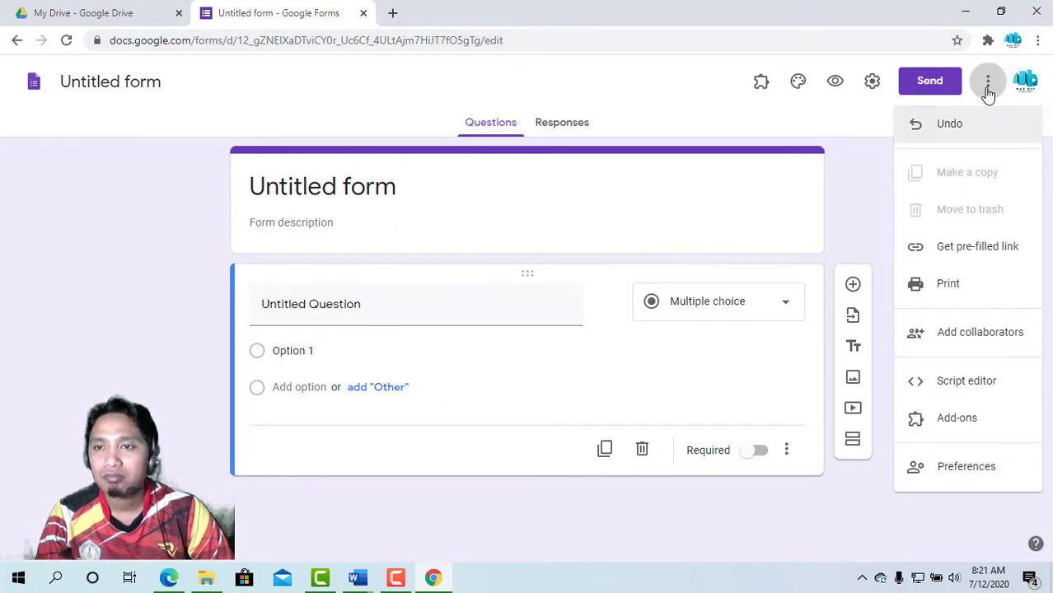
left_click(762, 90)
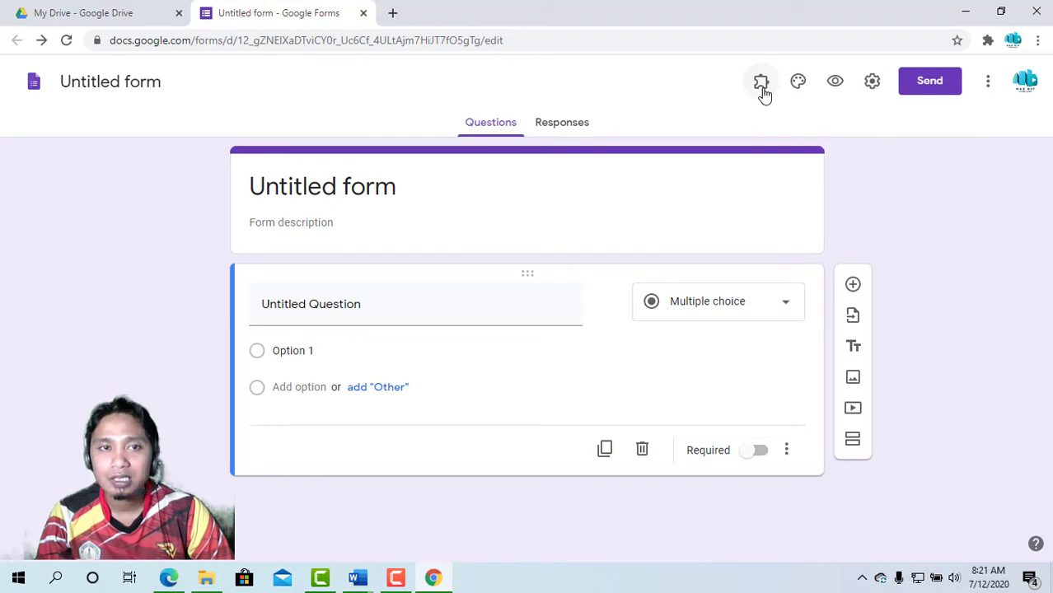
left_click(762, 87)
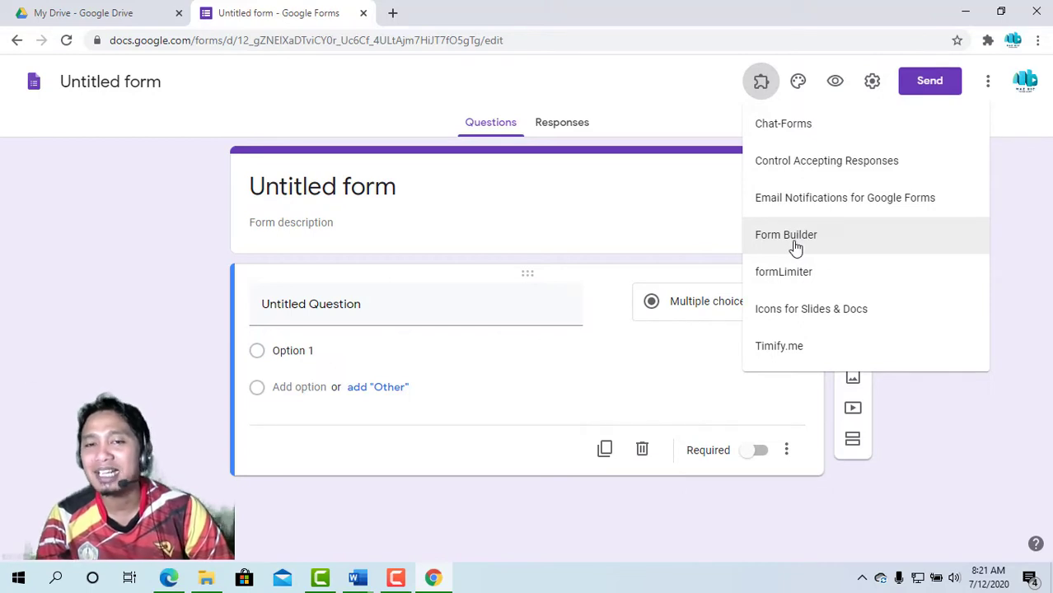
left_click(625, 72)
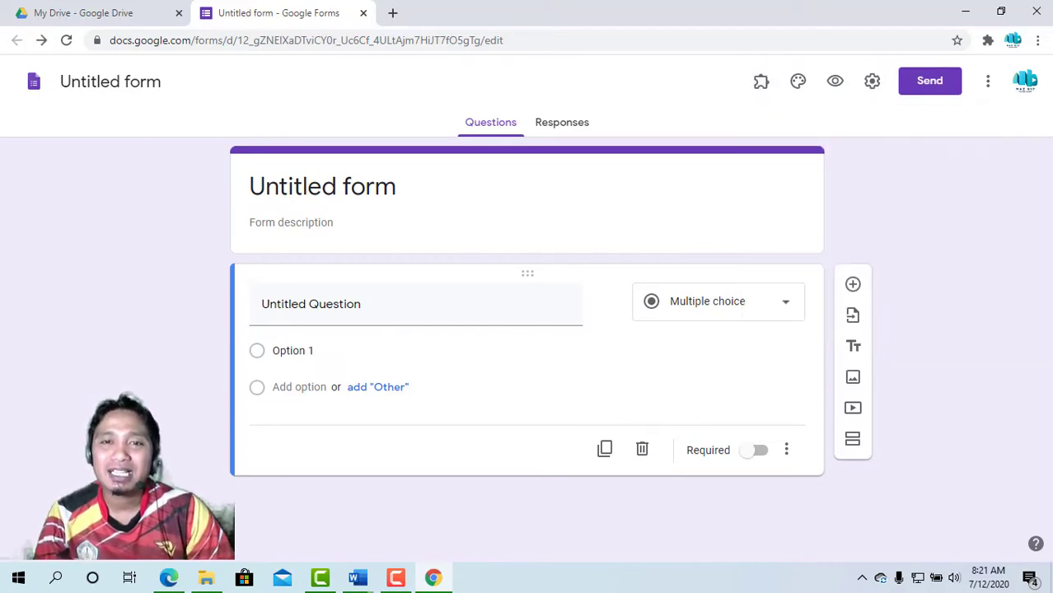
Switch back to the form in Edge, view the questions of Soal 1.docx in Word, and return to the form.
left_click(169, 581)
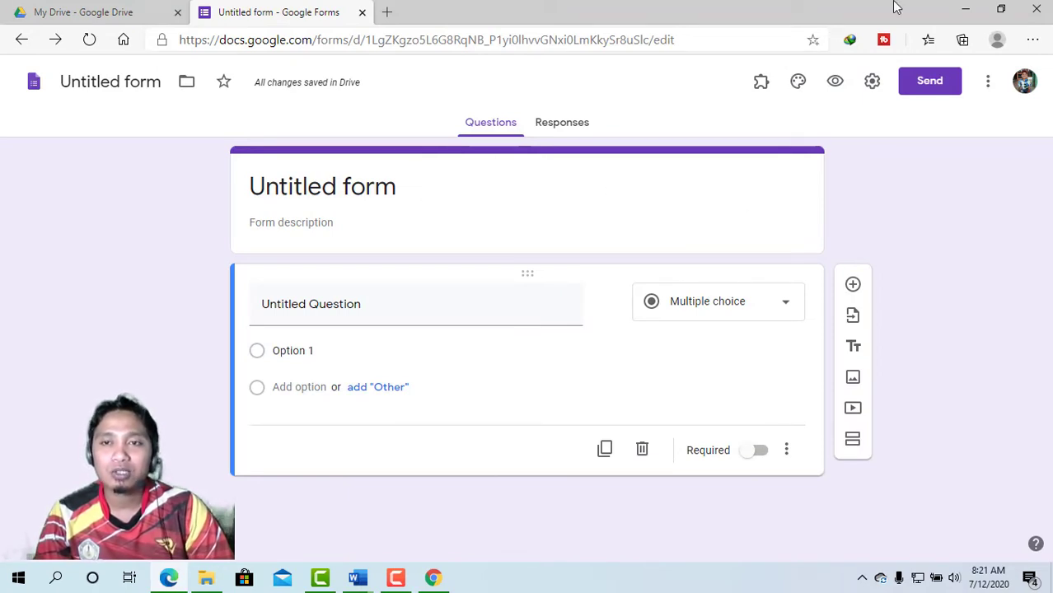
left_click(357, 578)
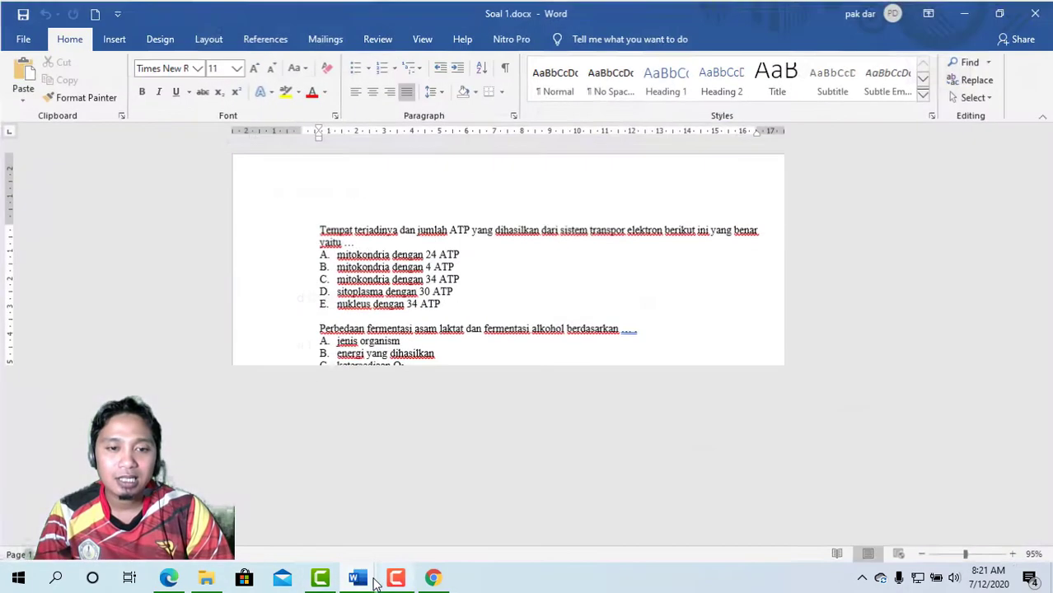
left_click(965, 15)
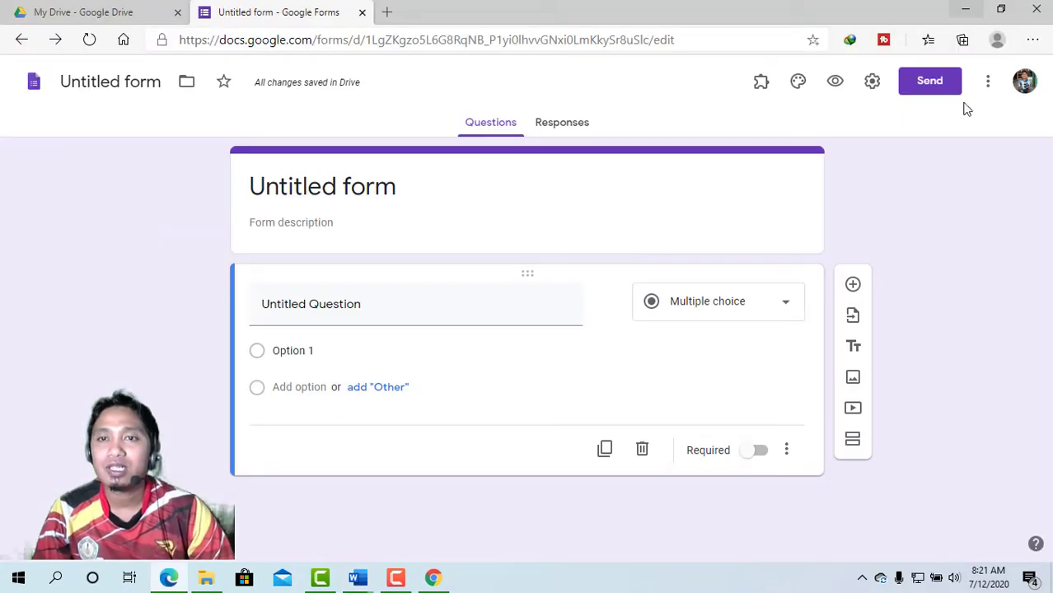
Start the Form Builder add-on on the untitled form to show its import sources.
left_click(762, 85)
left_click(791, 128)
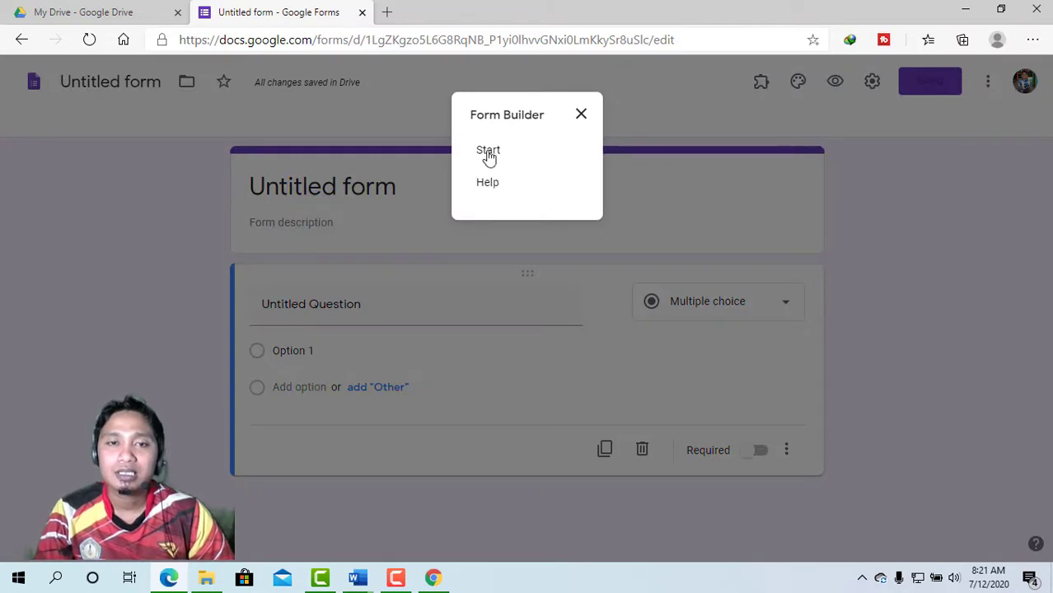
left_click(489, 153)
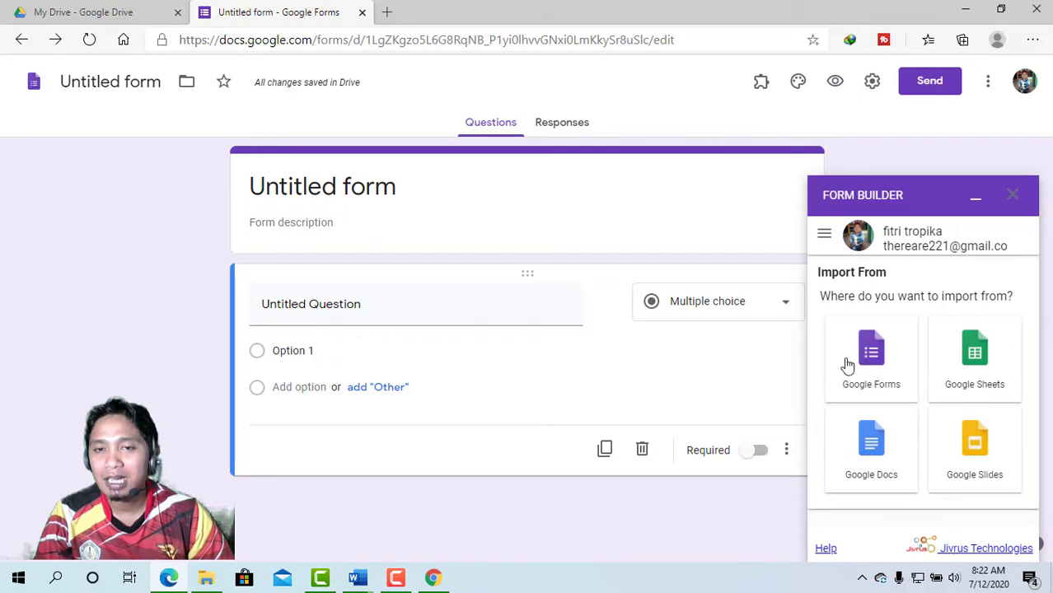
Create a folder named "soal kolaborasi" in My Drive.
left_click(122, 14)
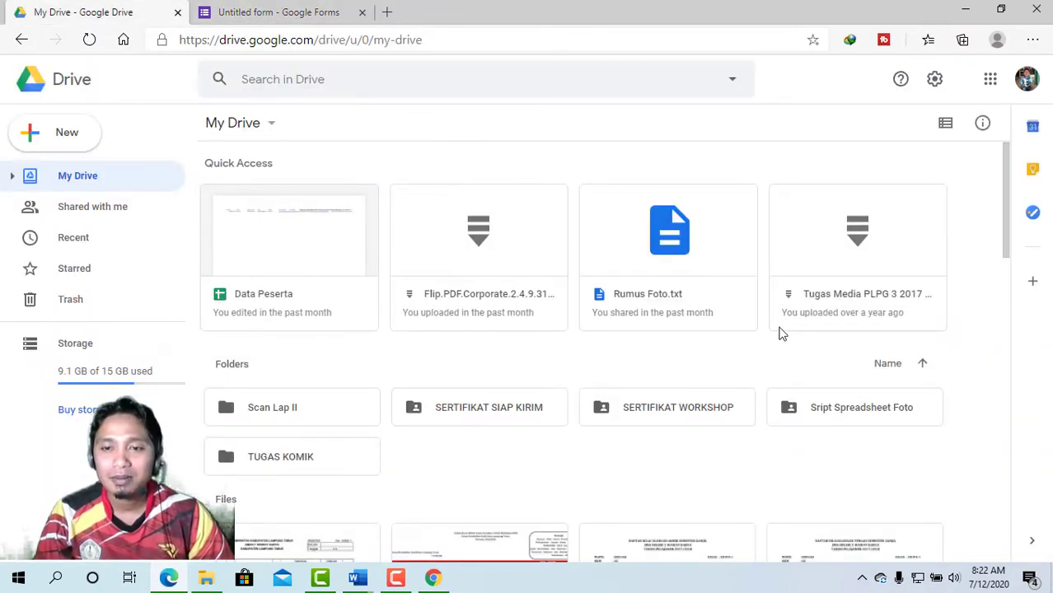
scroll(577, 412, "down", 2)
scroll(588, 384, "up", 1)
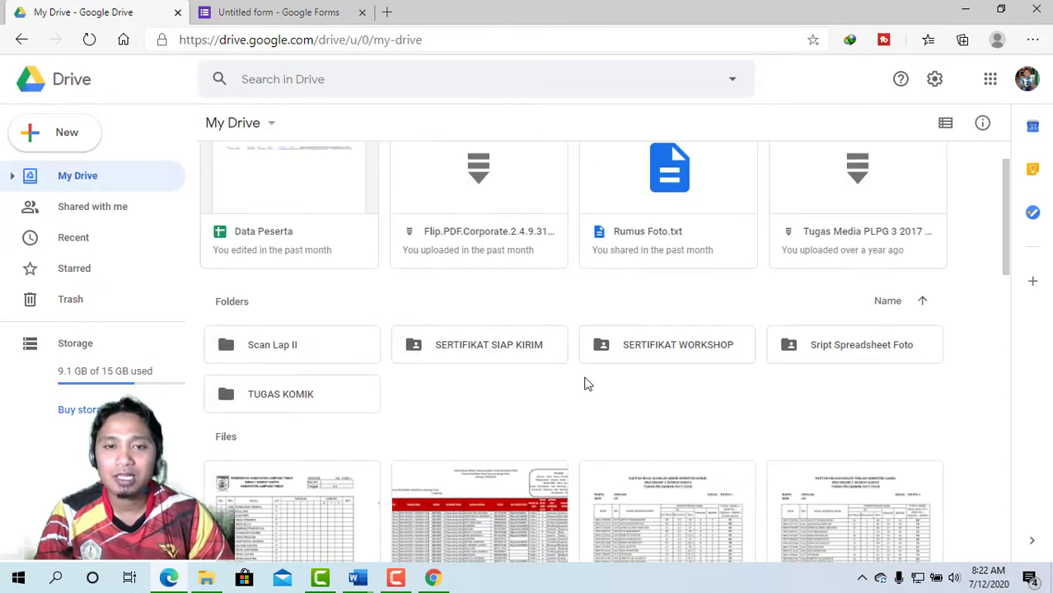
left_click(274, 125)
left_click(281, 161)
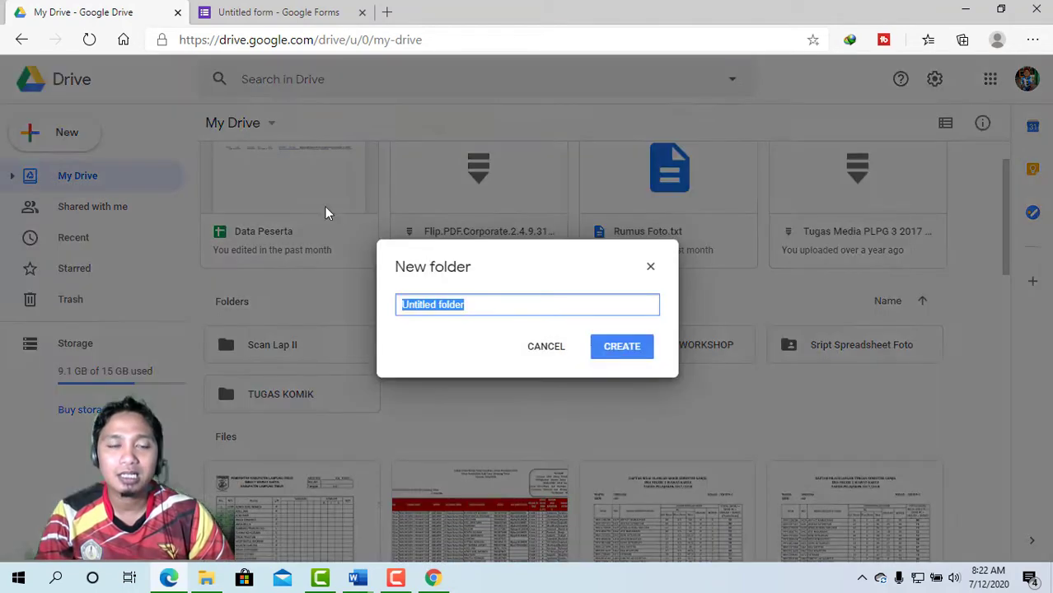
type("soal kolabor")
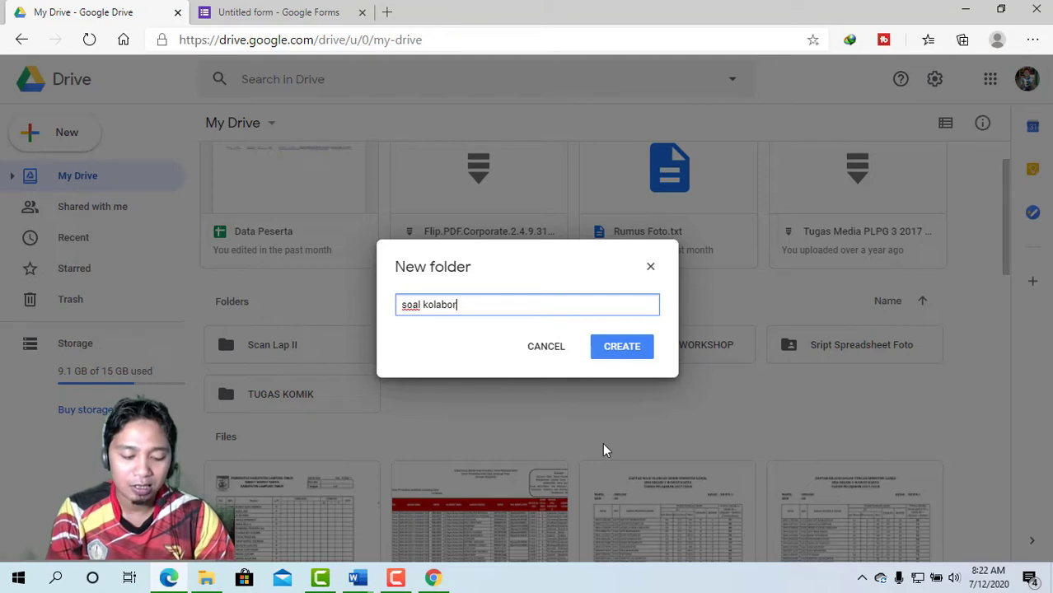
type("asi")
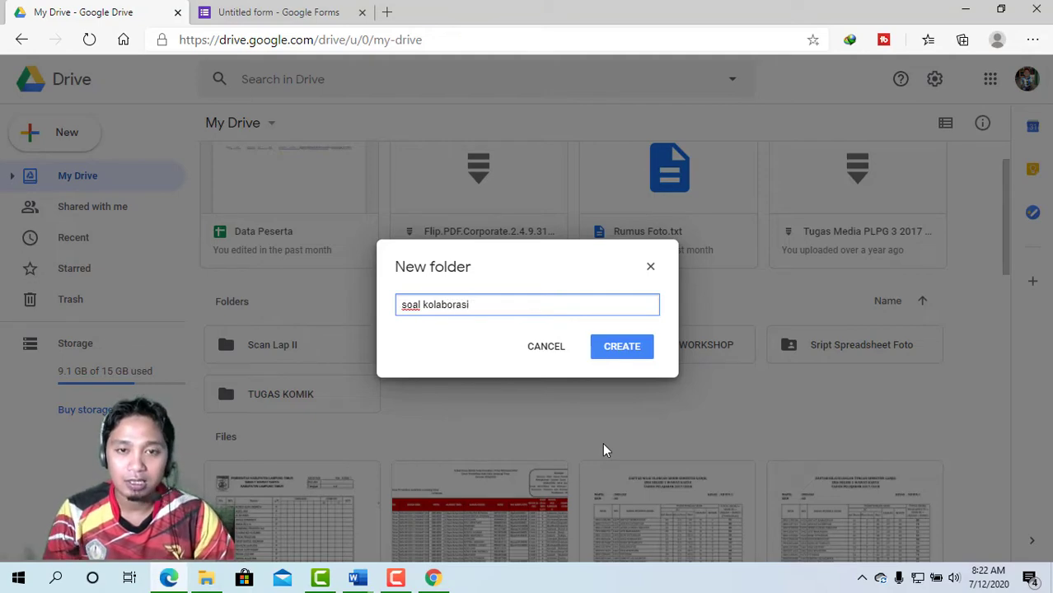
left_click(620, 350)
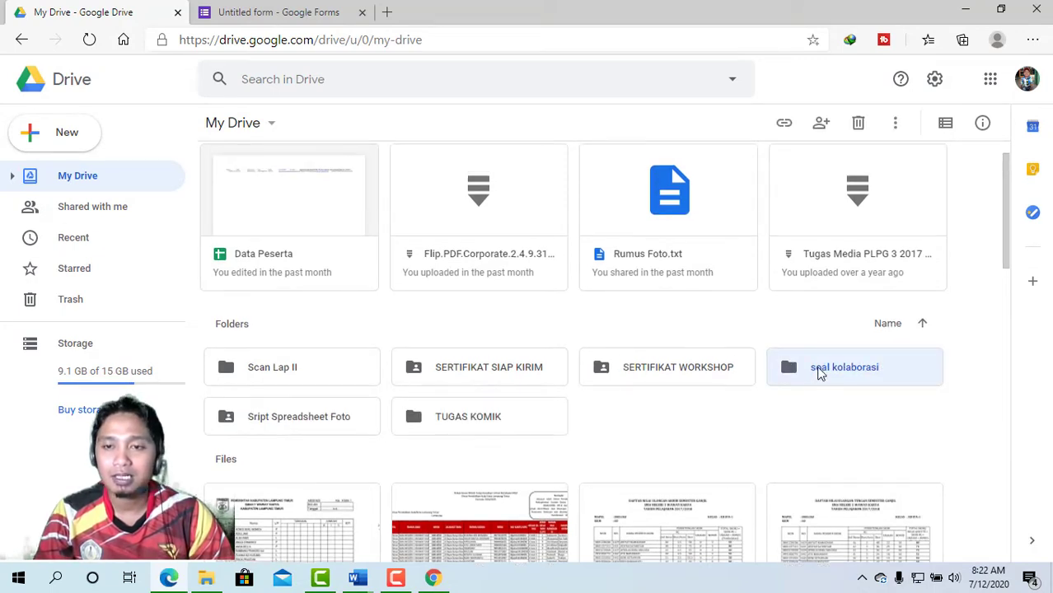
Upload Soal 1.docx from the ttp > kontent > kolaborator folder on drive D into the soal kolaborasi folder, and dismiss the upload notice.
double_click(820, 374)
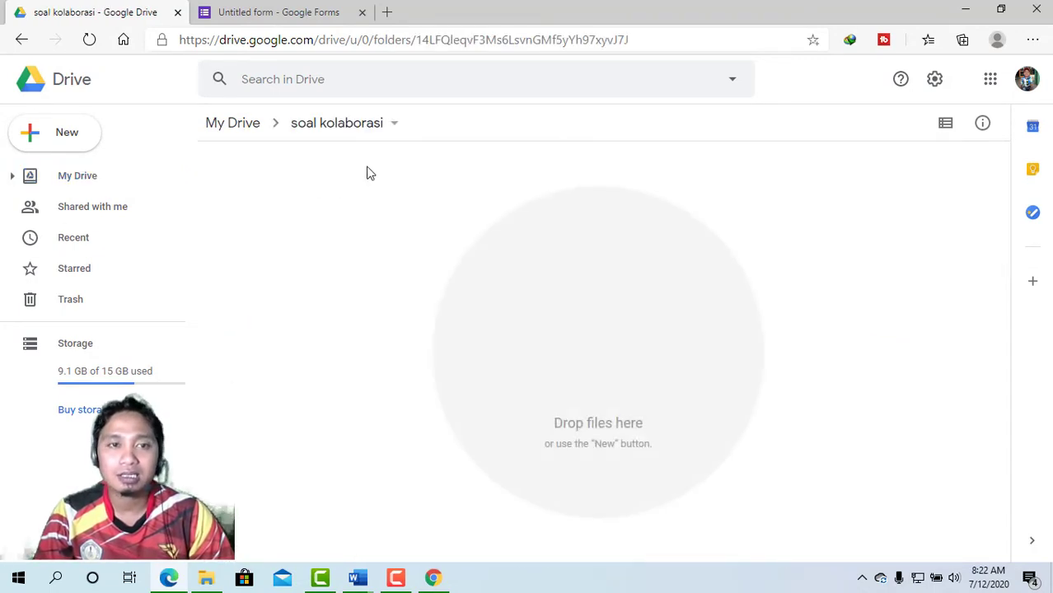
right_click(364, 171)
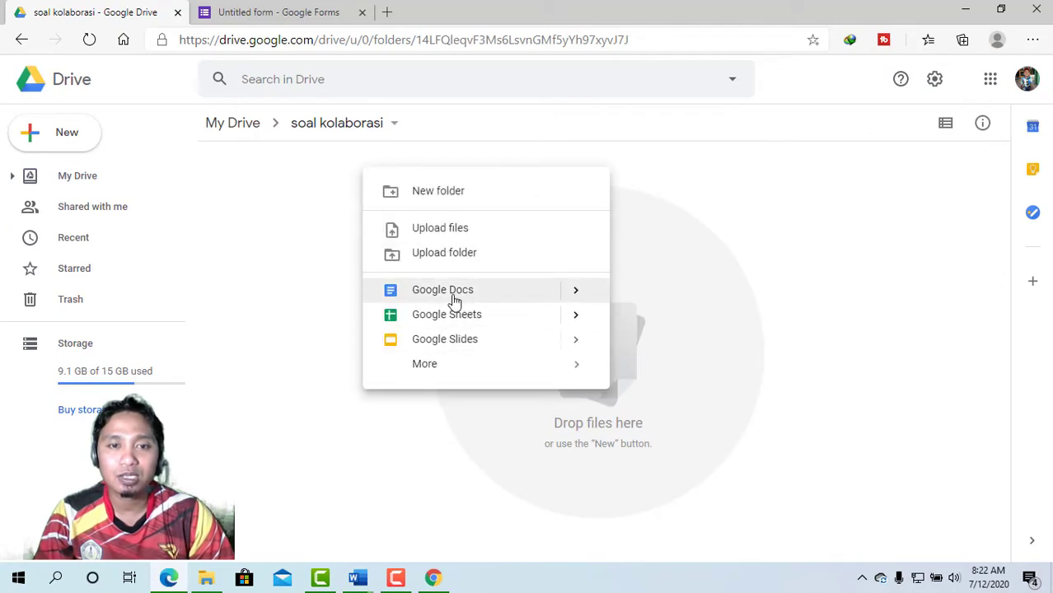
left_click(441, 237)
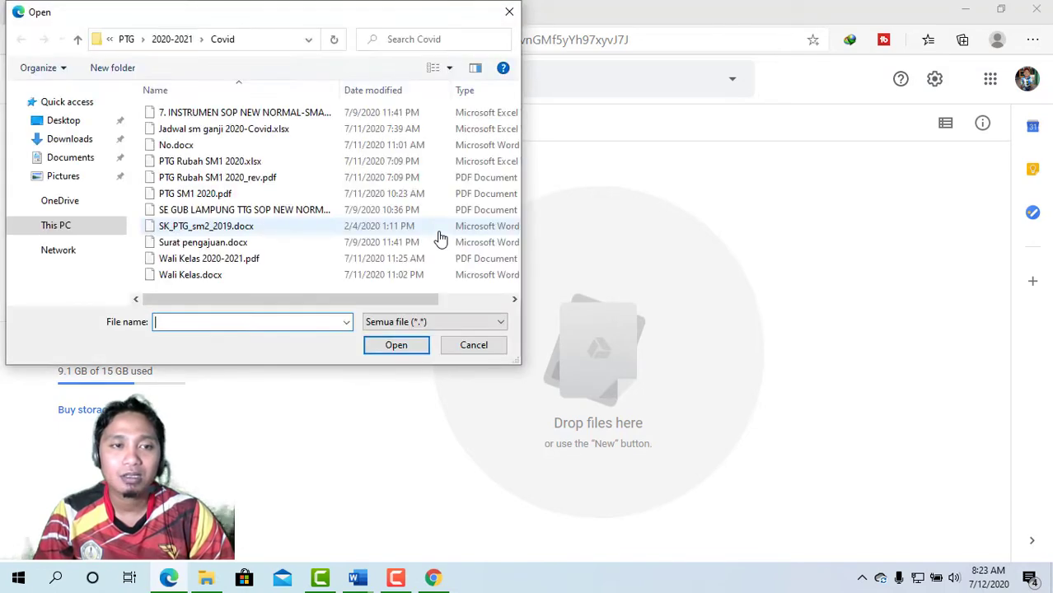
left_click(79, 224)
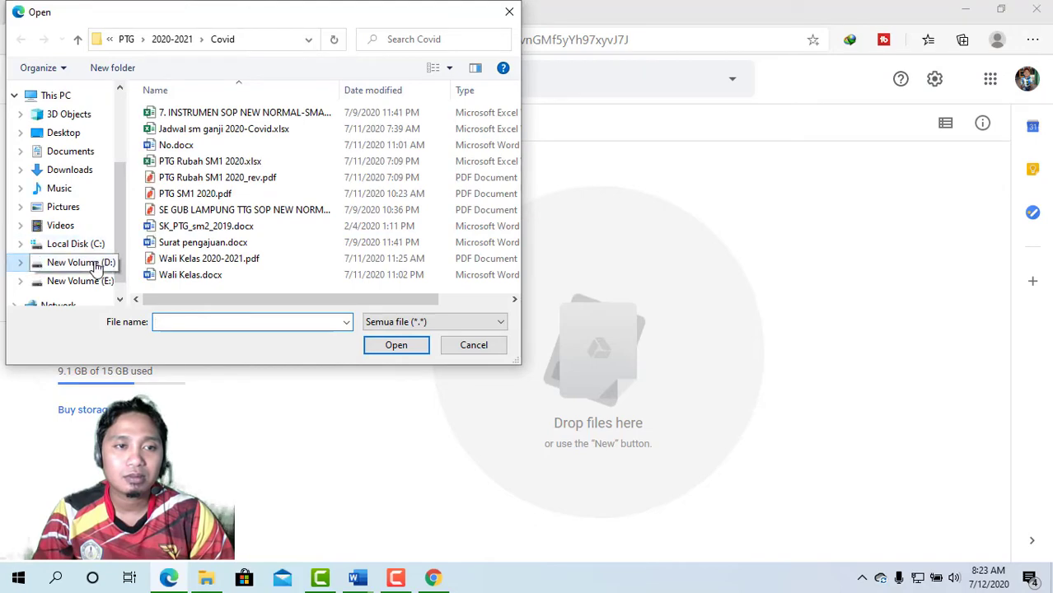
left_click(95, 263)
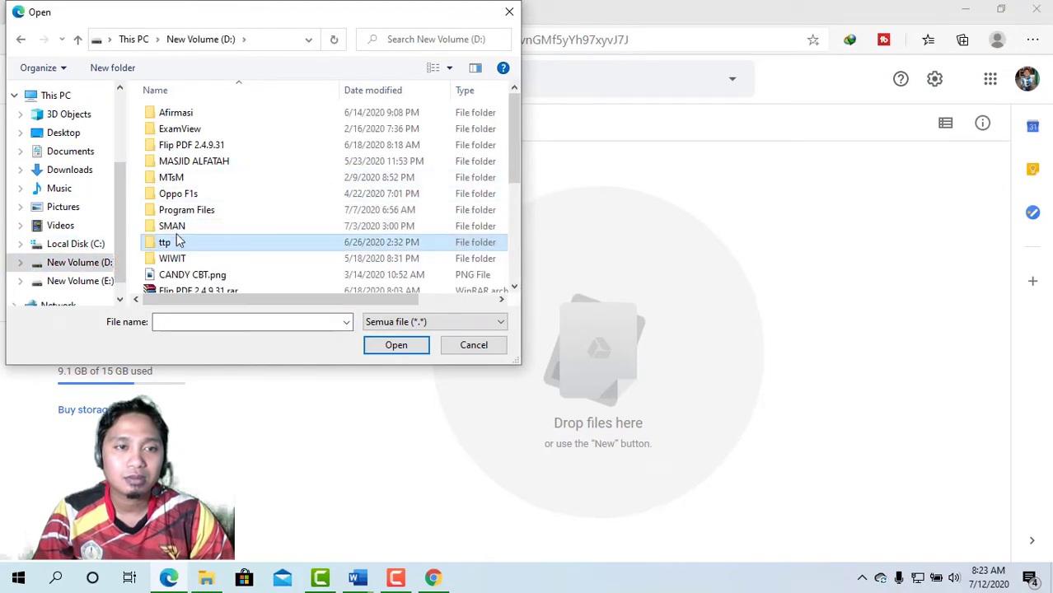
double_click(178, 241)
double_click(353, 147)
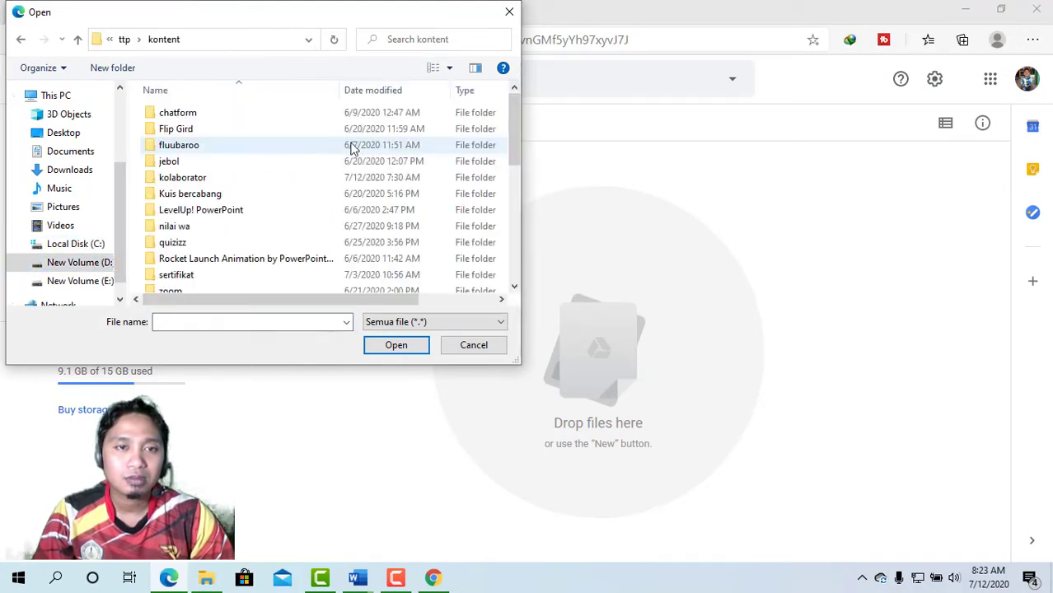
double_click(198, 179)
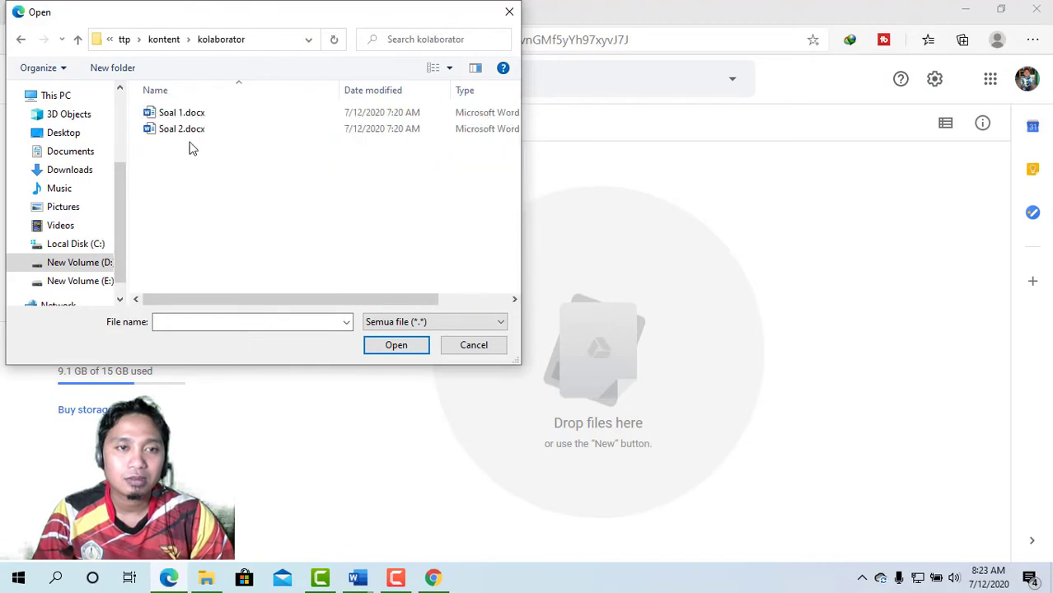
left_click(176, 113)
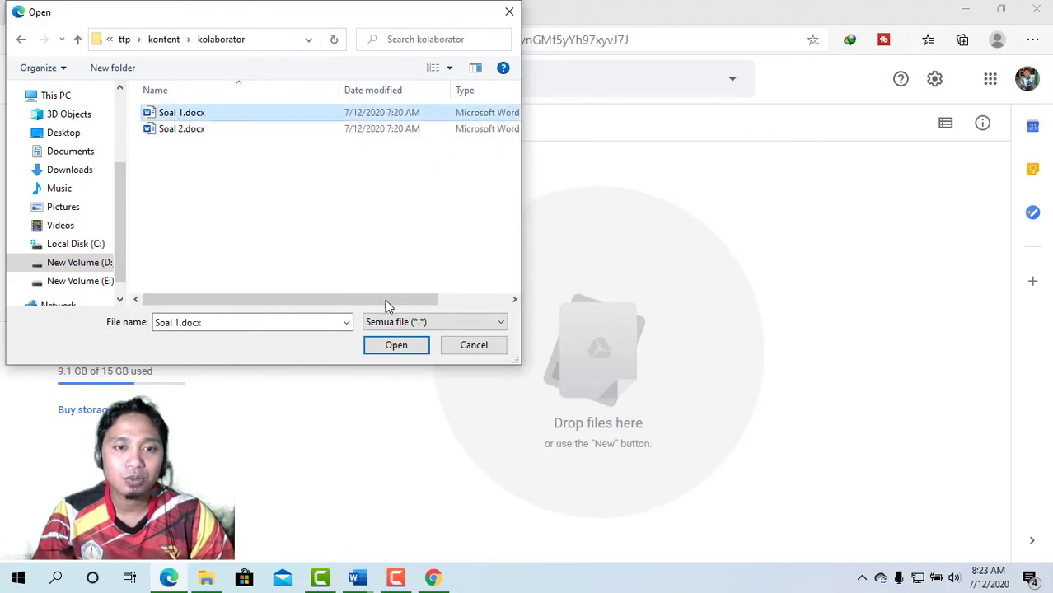
left_click(393, 345)
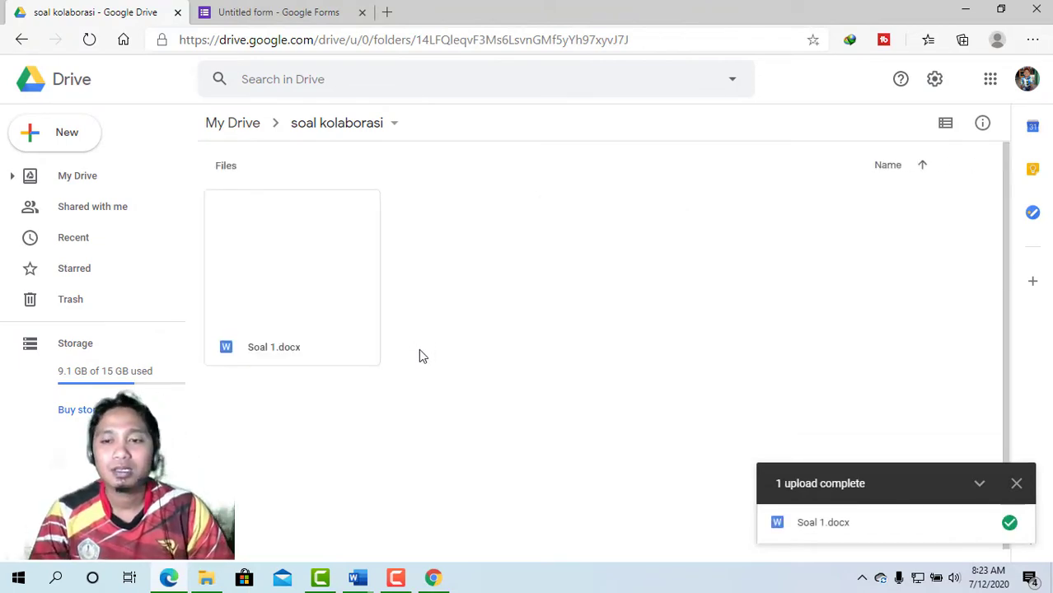
left_click(1017, 485)
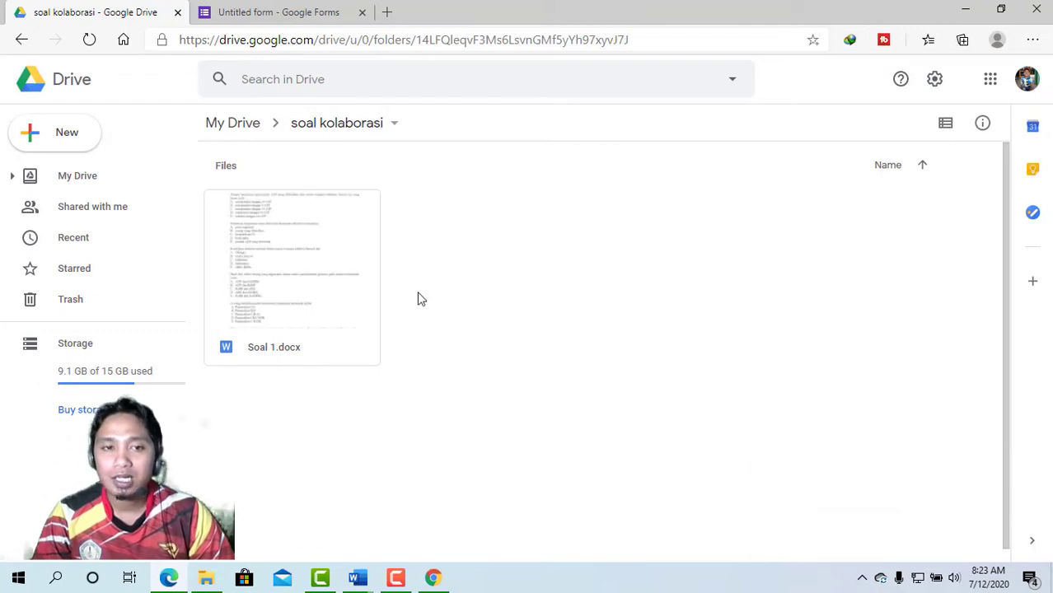
Open Soal 1.docx from the soal kolaborasi folder with Google Docs and dismiss the Office editing welcome.
right_click(301, 251)
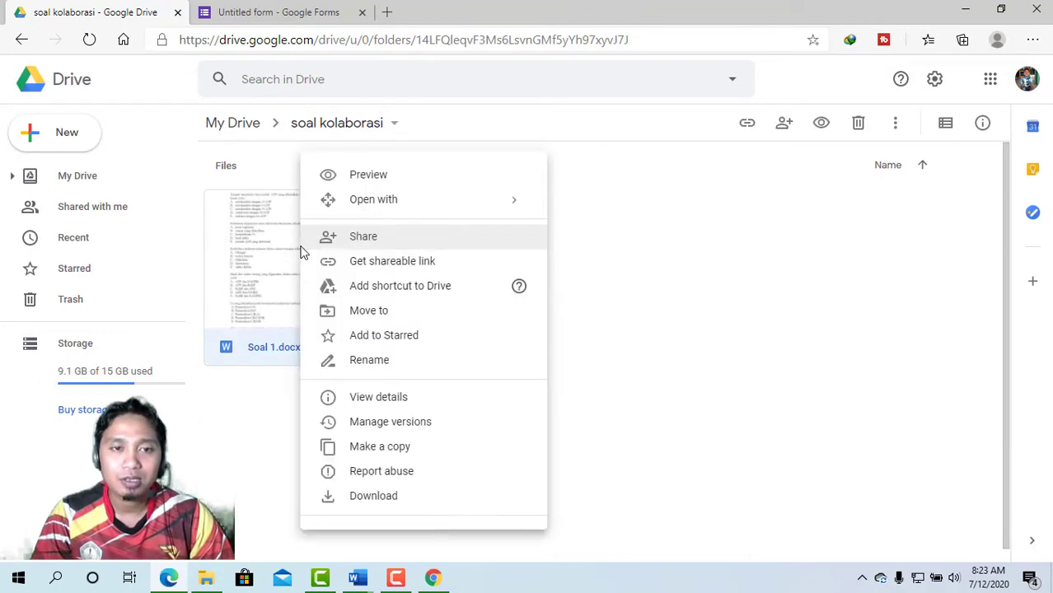
mouse_move(388, 213)
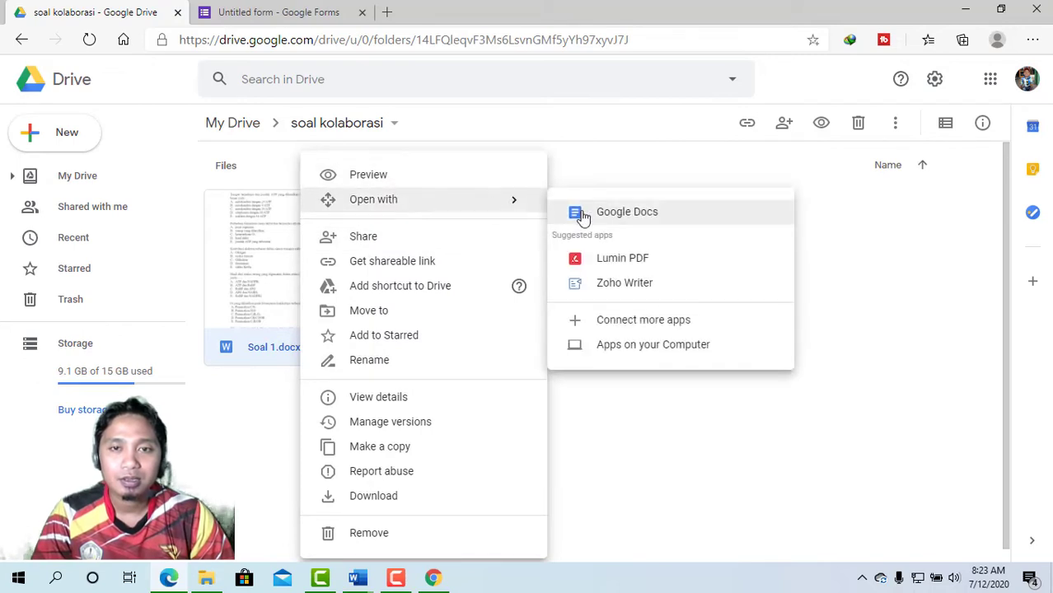
left_click(583, 215)
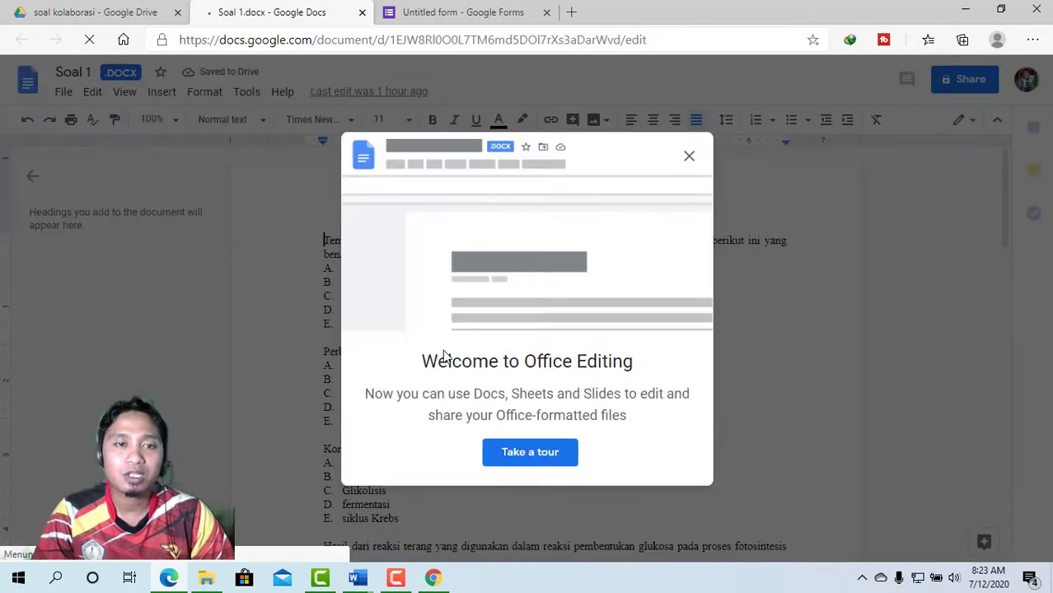
left_click(692, 160)
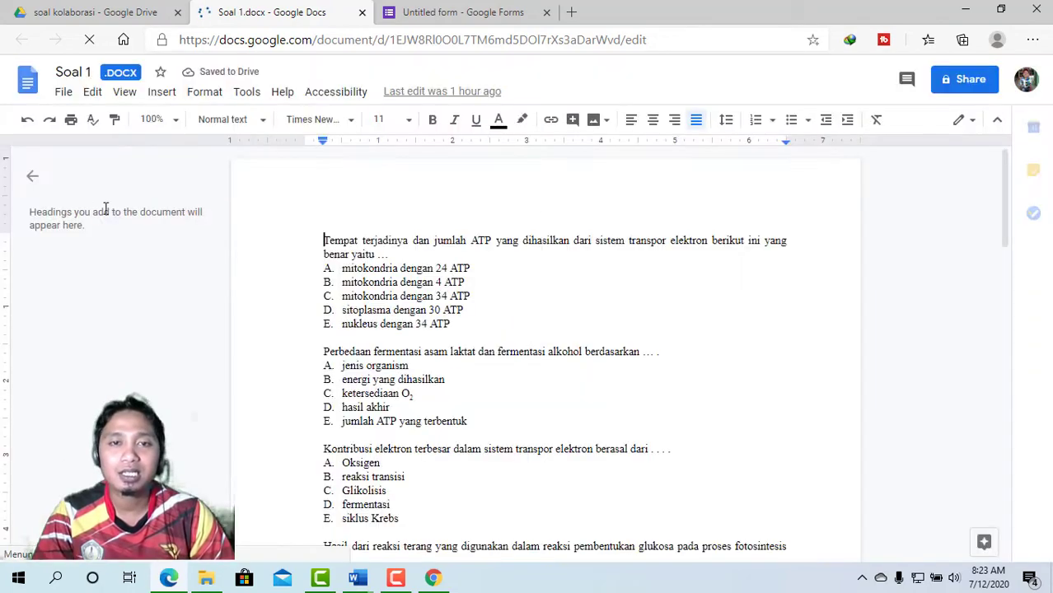
Save Soal 1 as a Google Docs document and close both document tabs to return to the form.
left_click(63, 93)
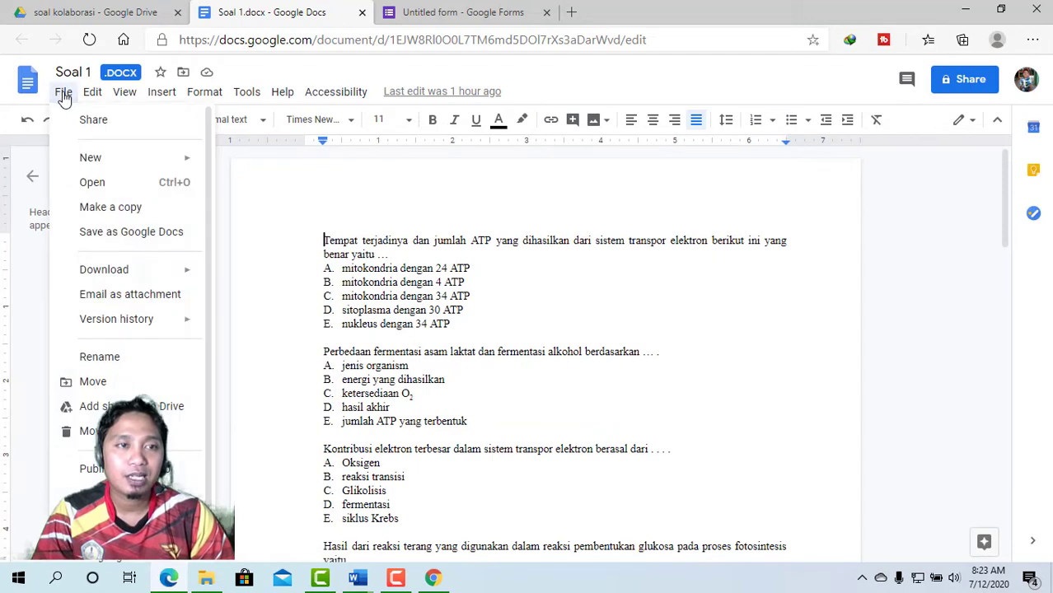
left_click(128, 240)
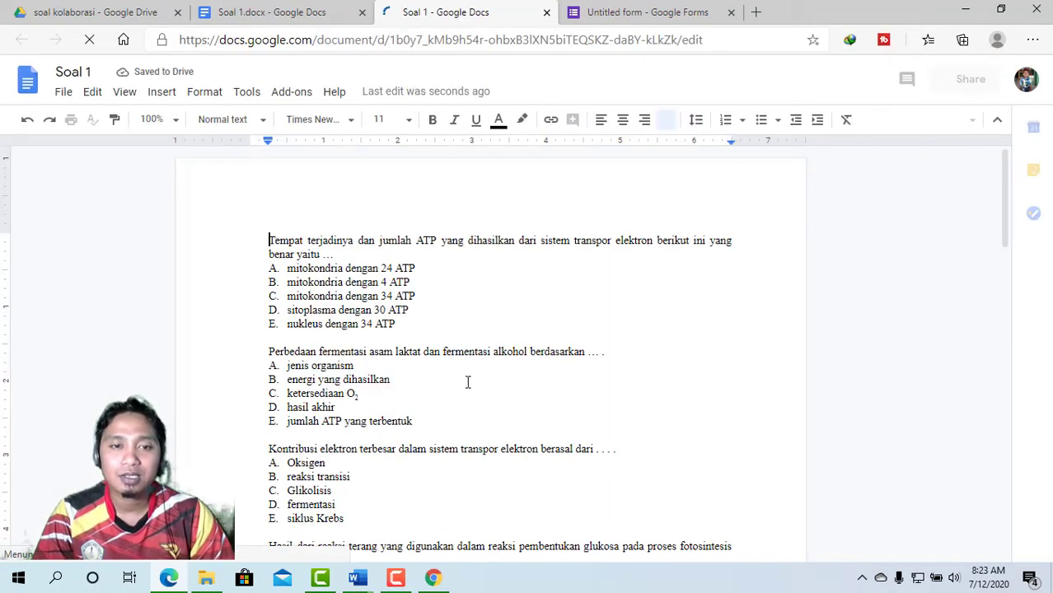
scroll(305, 321, "down", 3)
scroll(403, 328, "up", 3)
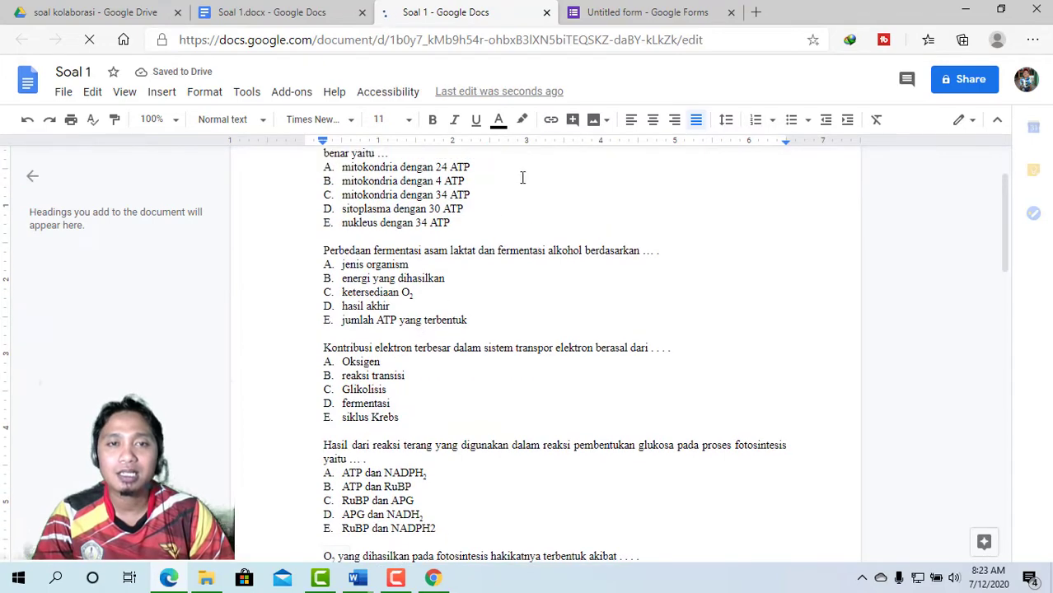
left_click(363, 12)
left_click(362, 12)
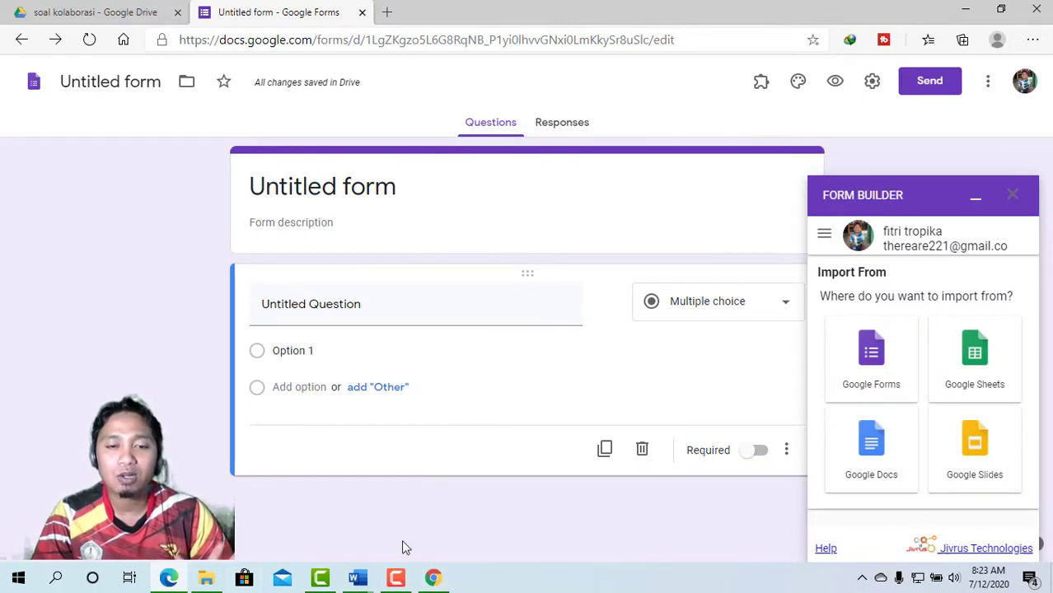
Switch to Chrome and upload Soal 2.docx from the ttp > kontent > kolaborator folder on drive D into My Drive, dismissing the upload notice.
mouse_move(435, 580)
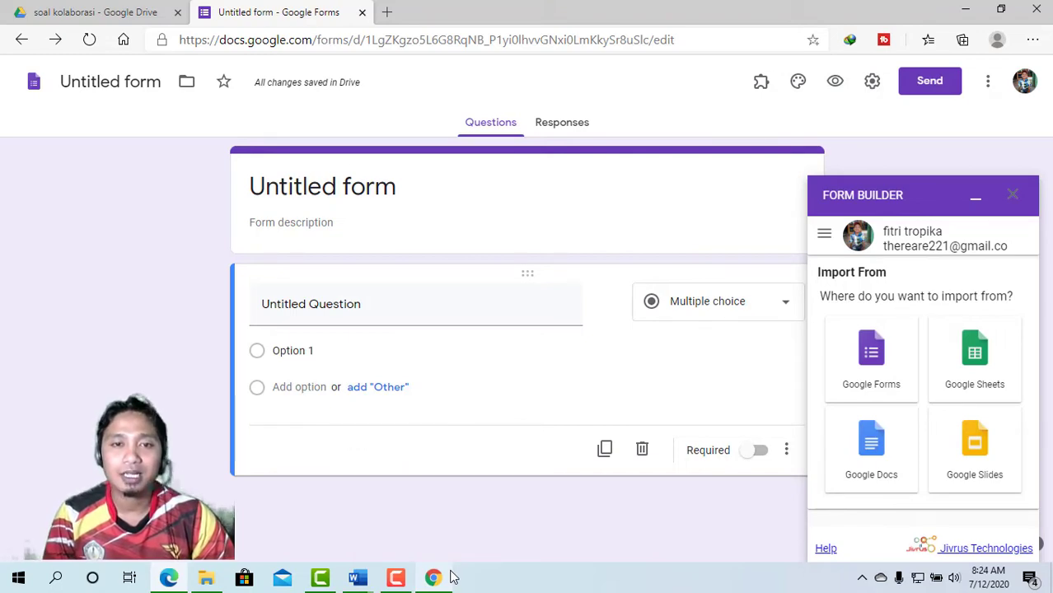
left_click(437, 579)
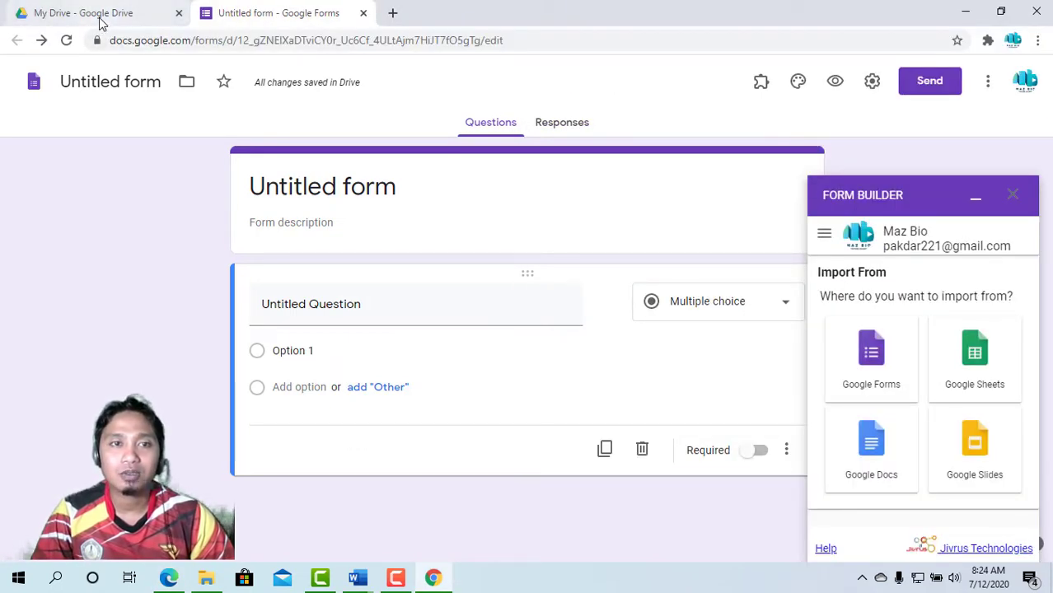
left_click(103, 18)
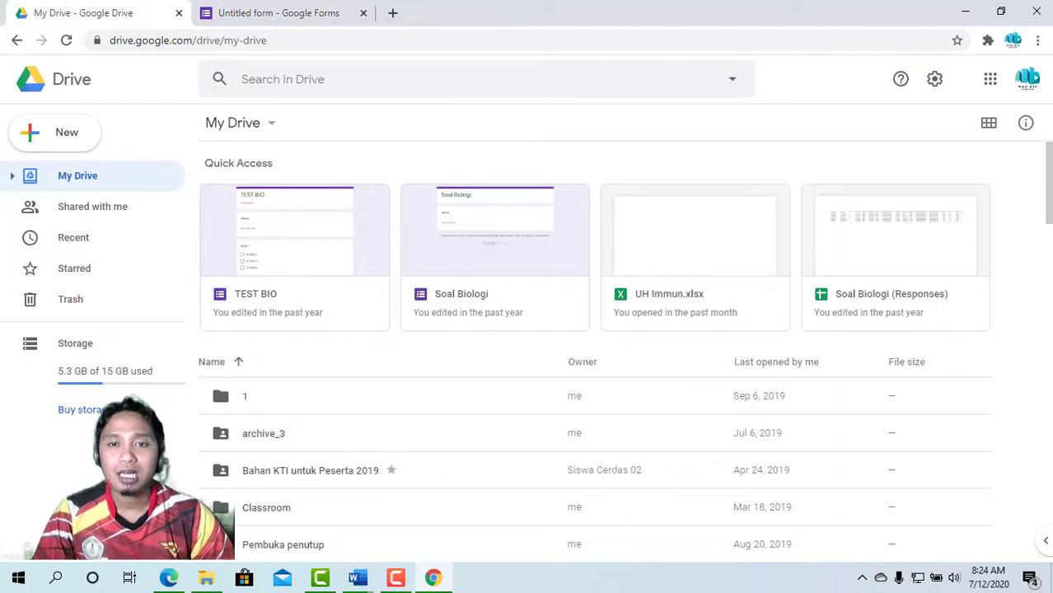
left_click(272, 126)
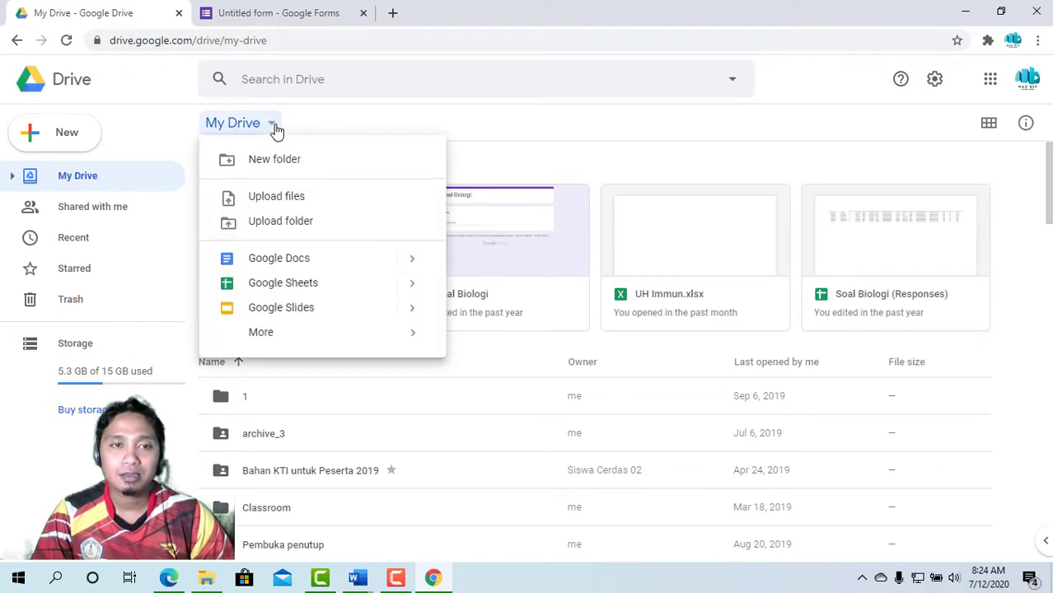
left_click(311, 204)
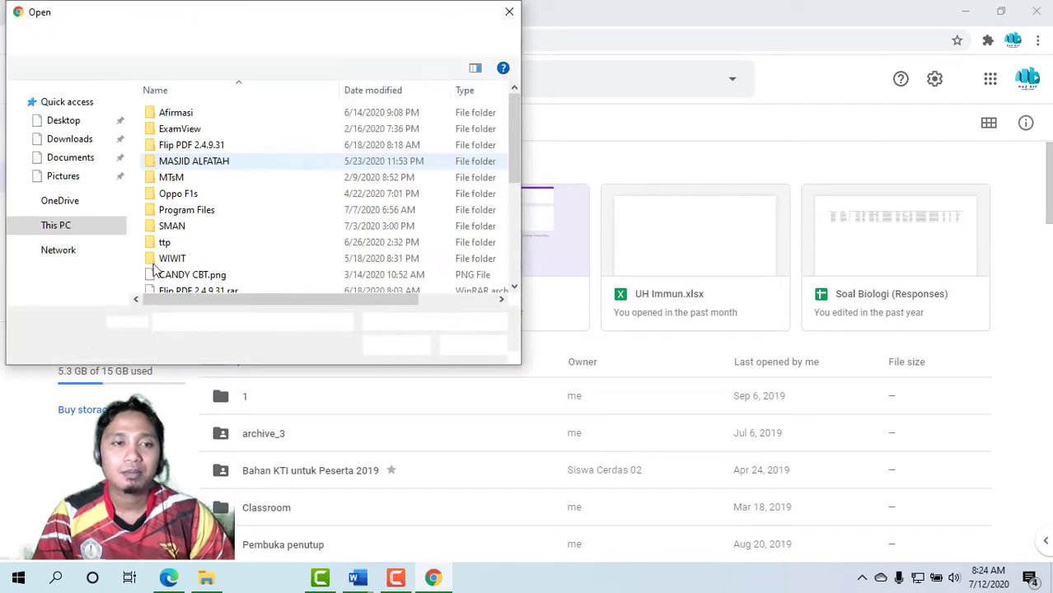
double_click(167, 244)
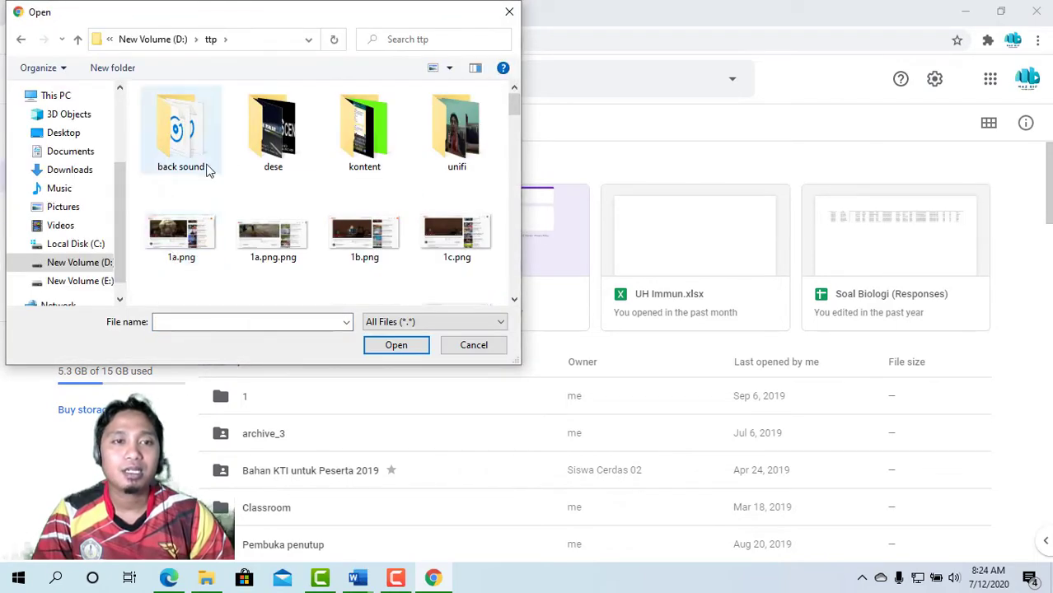
double_click(365, 136)
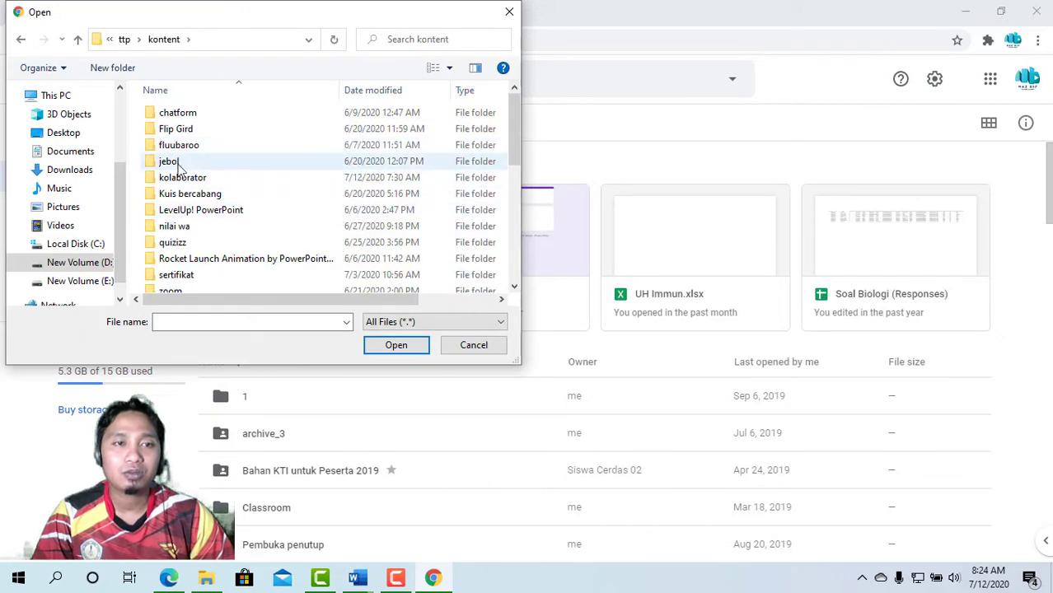
double_click(188, 179)
left_click(170, 130)
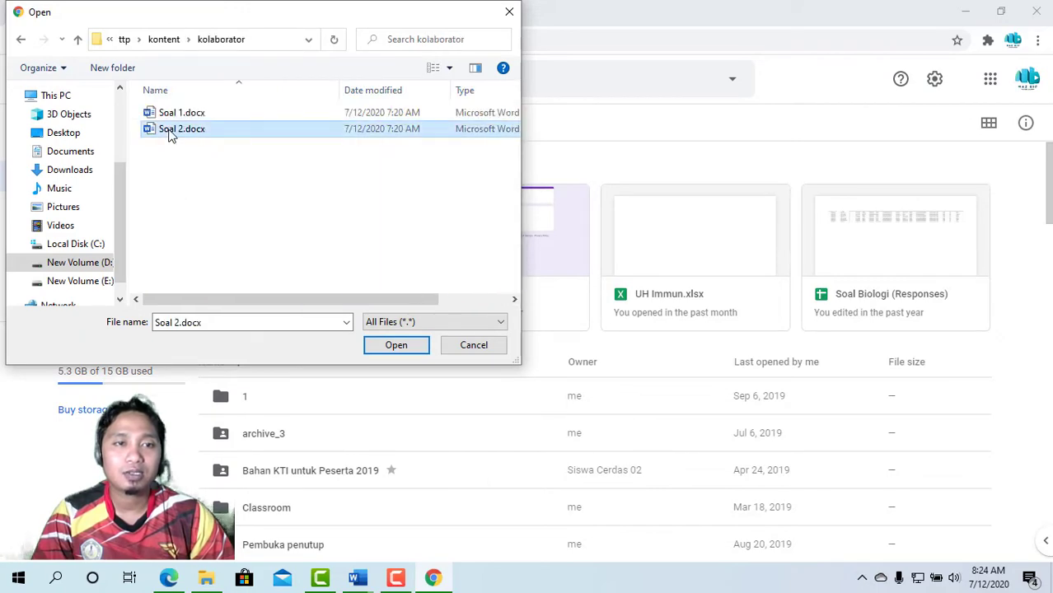
left_click(394, 347)
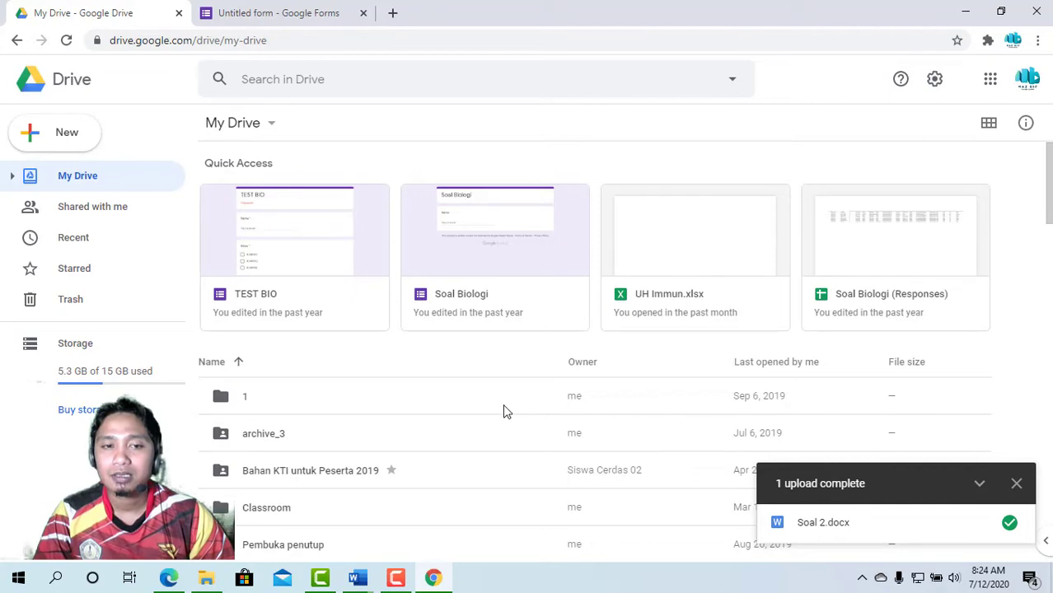
left_click(1017, 484)
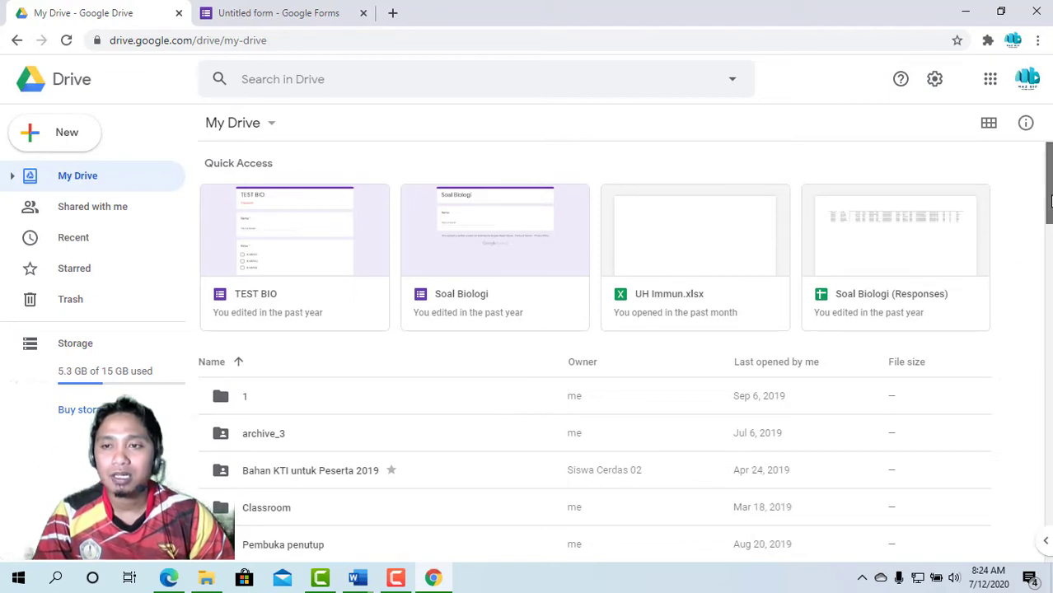
Reload My Drive to find the uploaded Soal 2.docx and open it with Google Docs.
scroll(1031, 529, "down", 10)
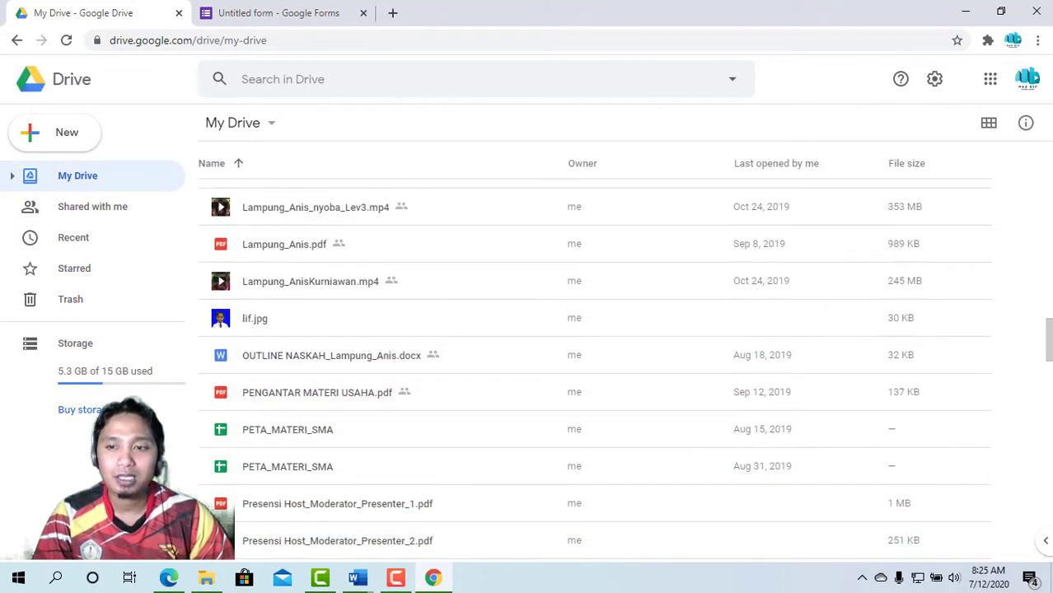
scroll(576, 370, "up", 10)
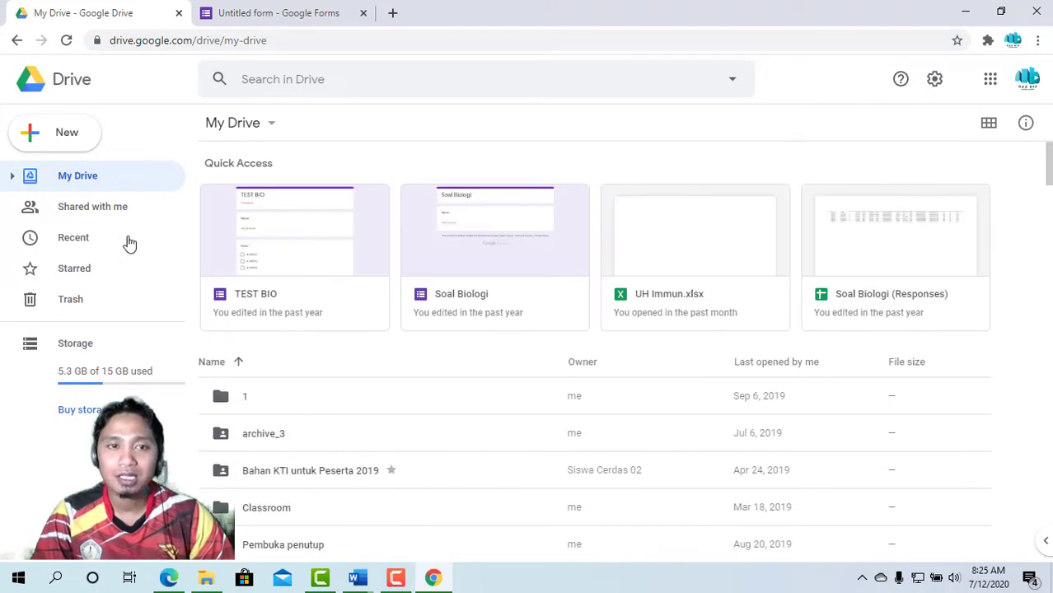
left_click(66, 39)
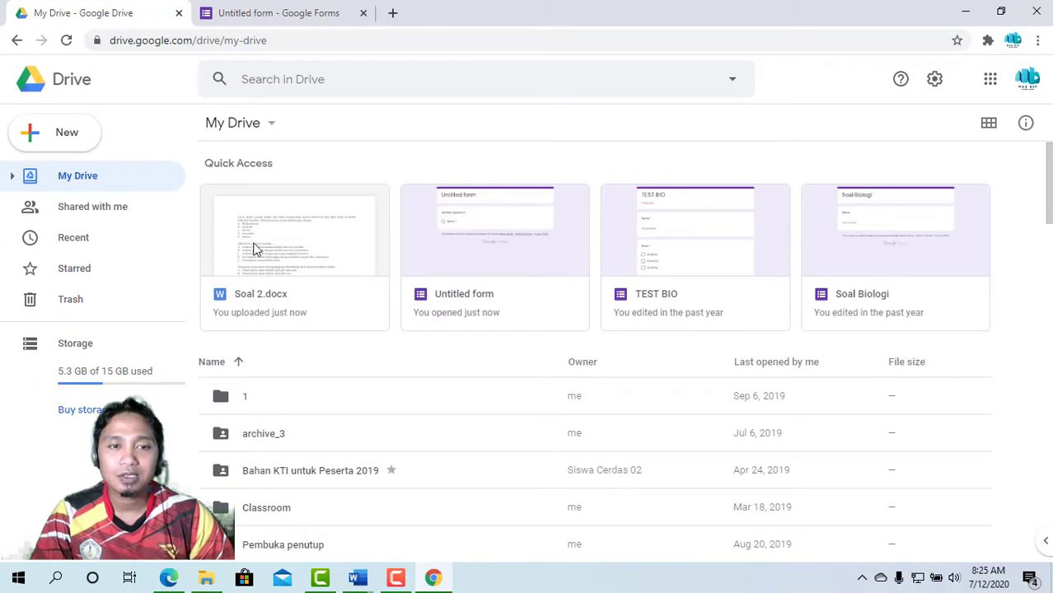
right_click(273, 240)
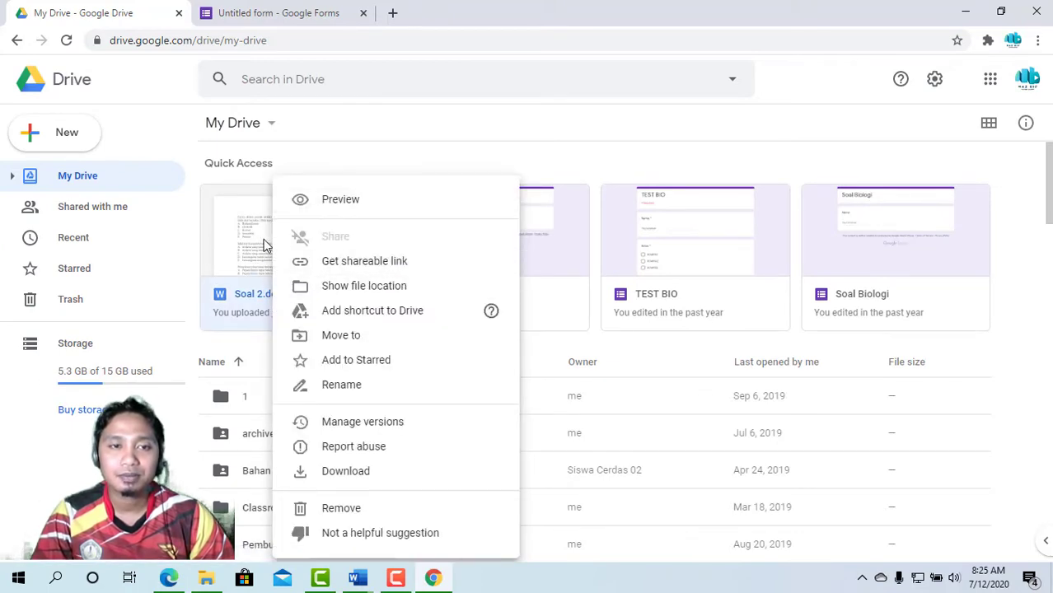
right_click(236, 238)
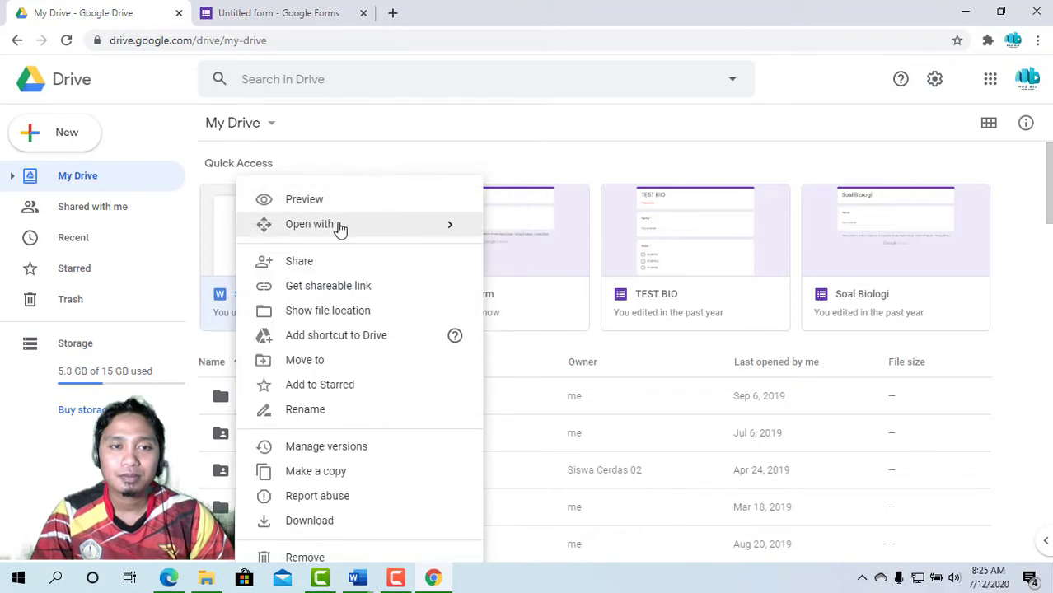
mouse_move(458, 228)
left_click(551, 240)
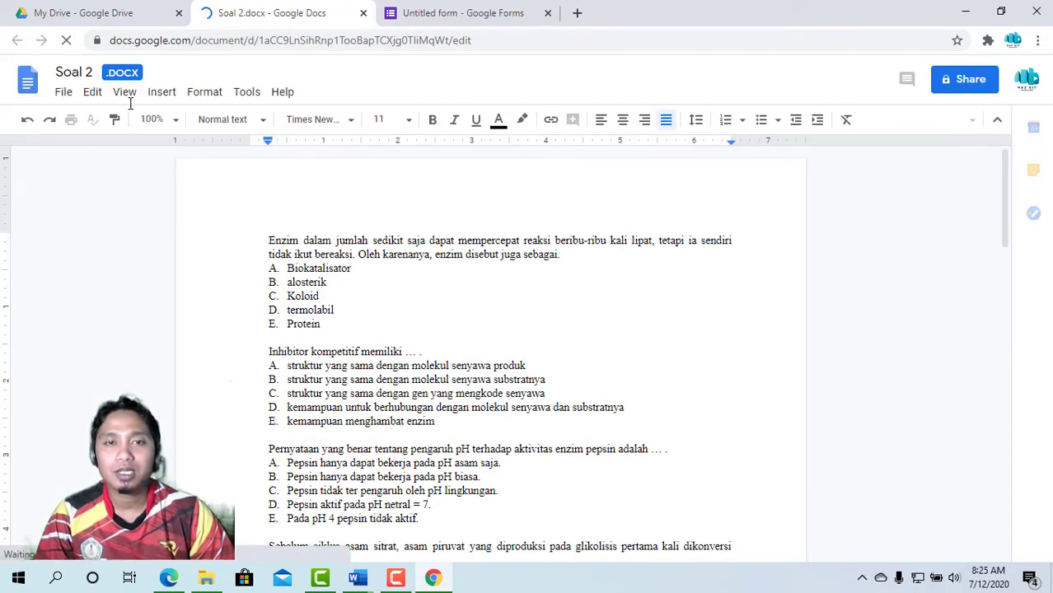
Save Soal 2 as a Google Docs document and close both document tabs to return to the form.
left_click(66, 93)
left_click(140, 234)
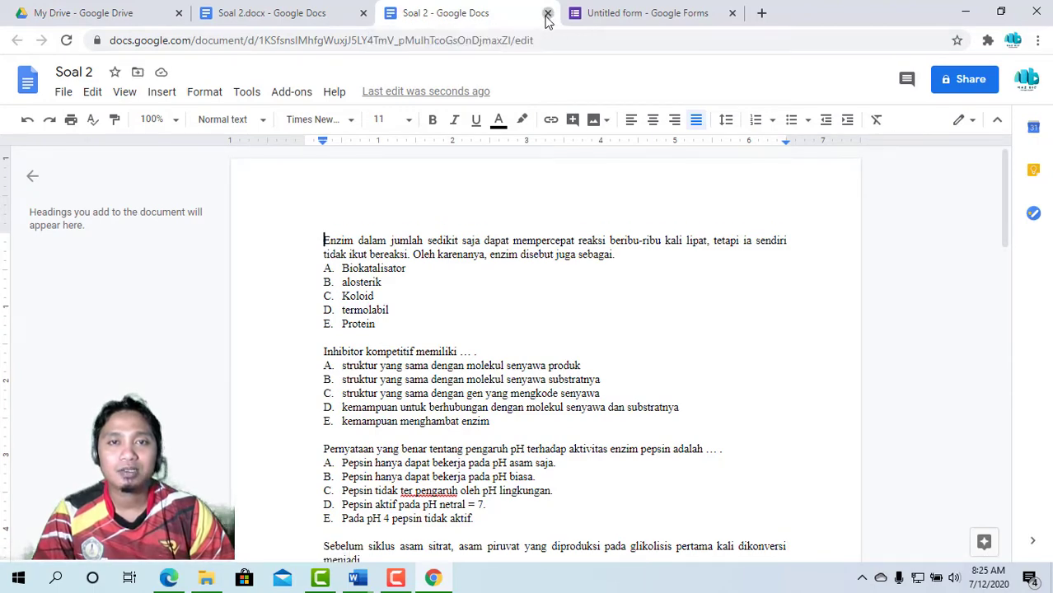
left_click(547, 15)
left_click(363, 12)
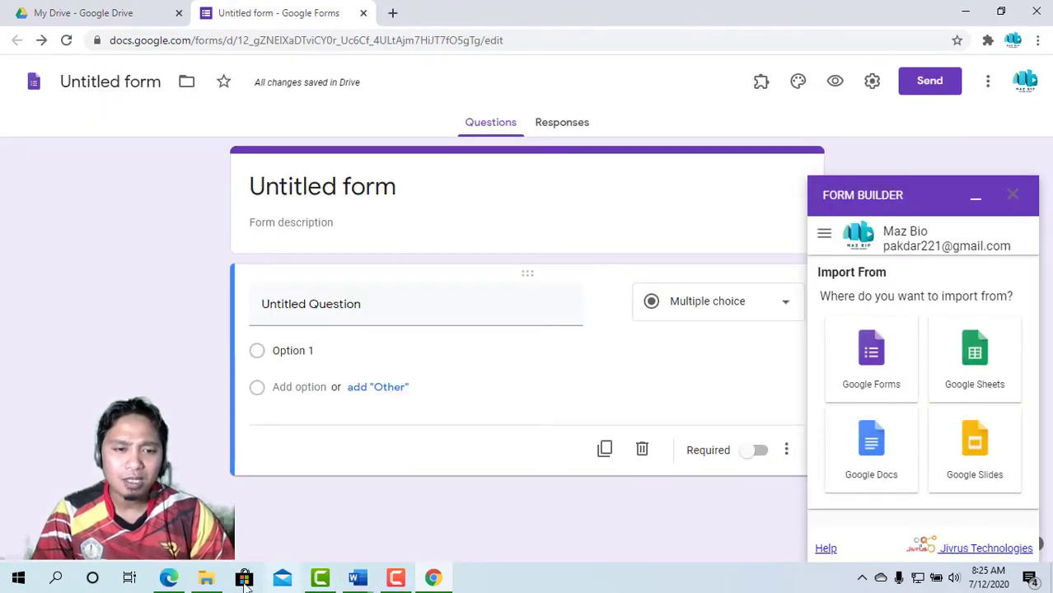
Switch to Edge, maximize its window, and compare its untitled form with the one in Chrome, ending in Edge.
left_click(168, 577)
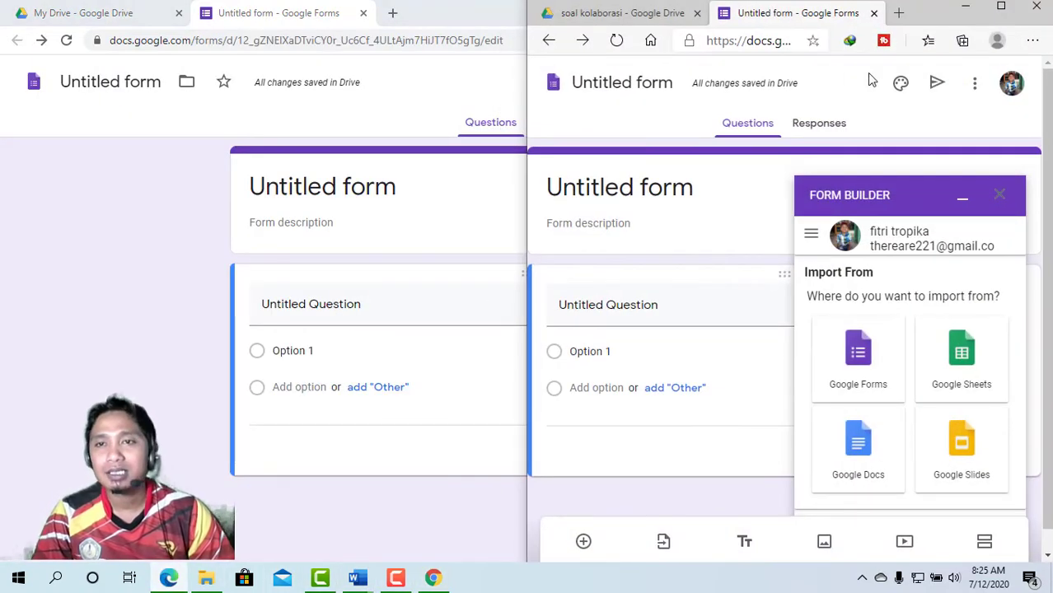
left_click(1001, 6)
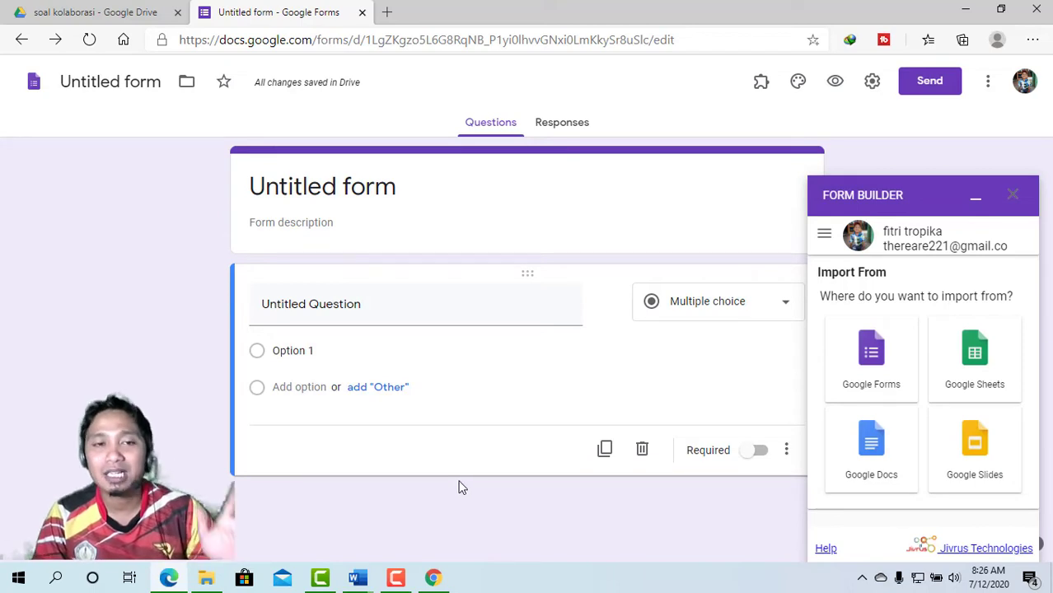
left_click(433, 578)
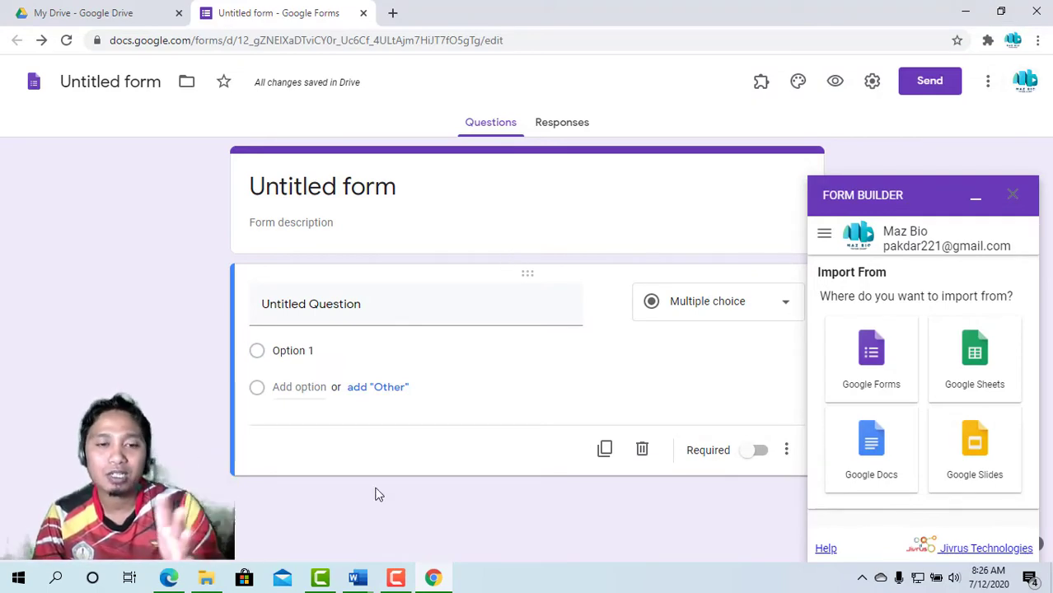
left_click(169, 579)
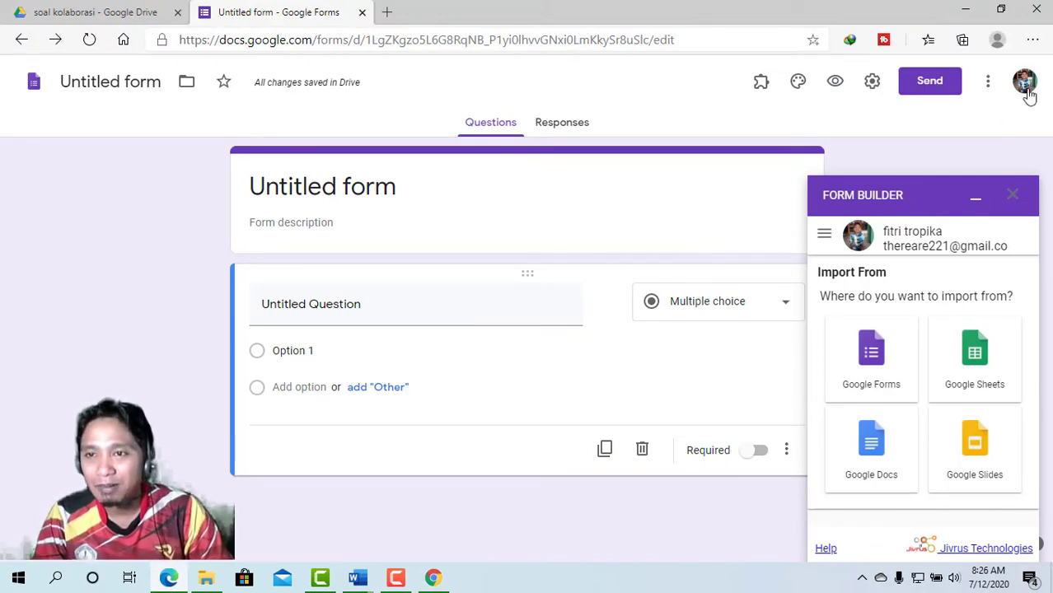
left_click(432, 579)
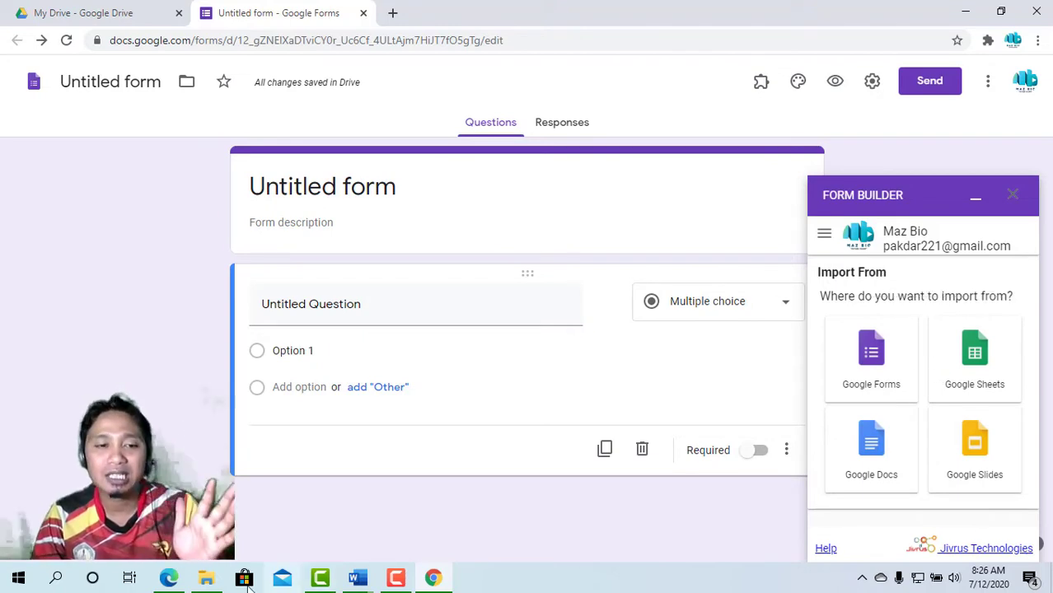
left_click(169, 579)
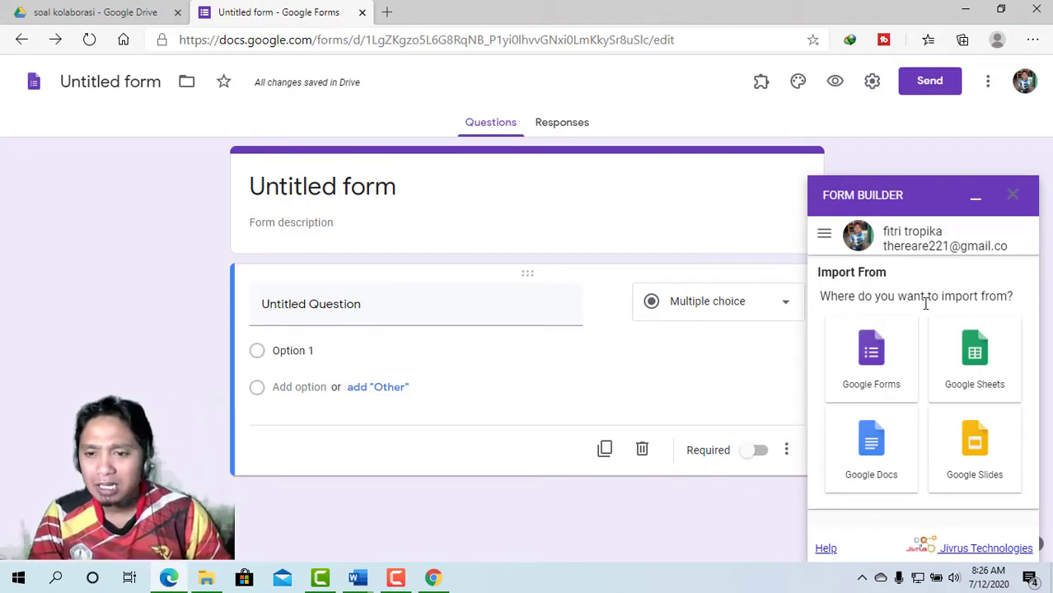
Select the Google Docs document Soal 1 as the Form Builder import source.
left_click(877, 452)
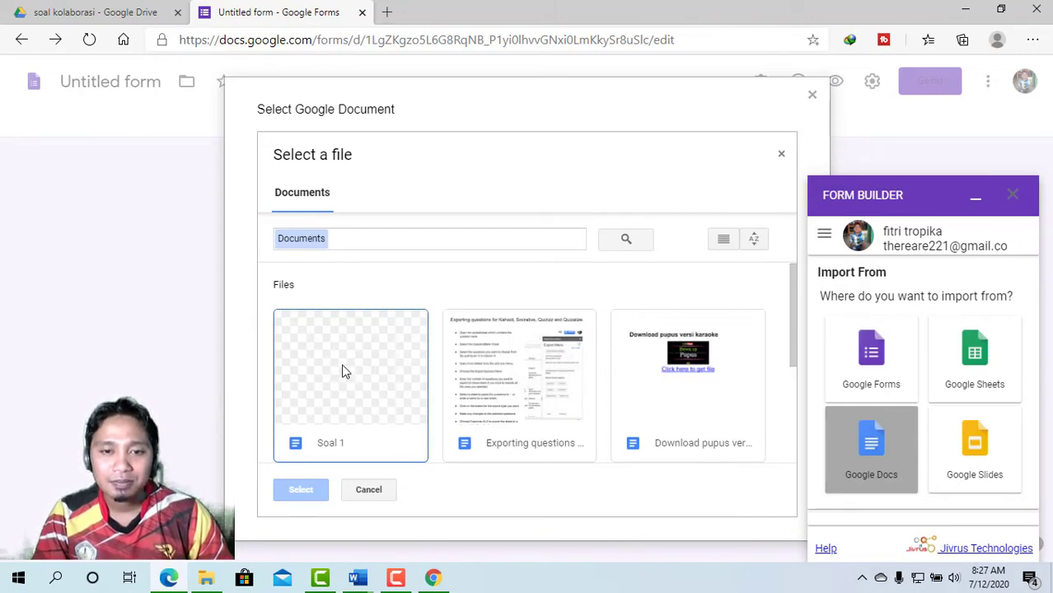
left_click(350, 393)
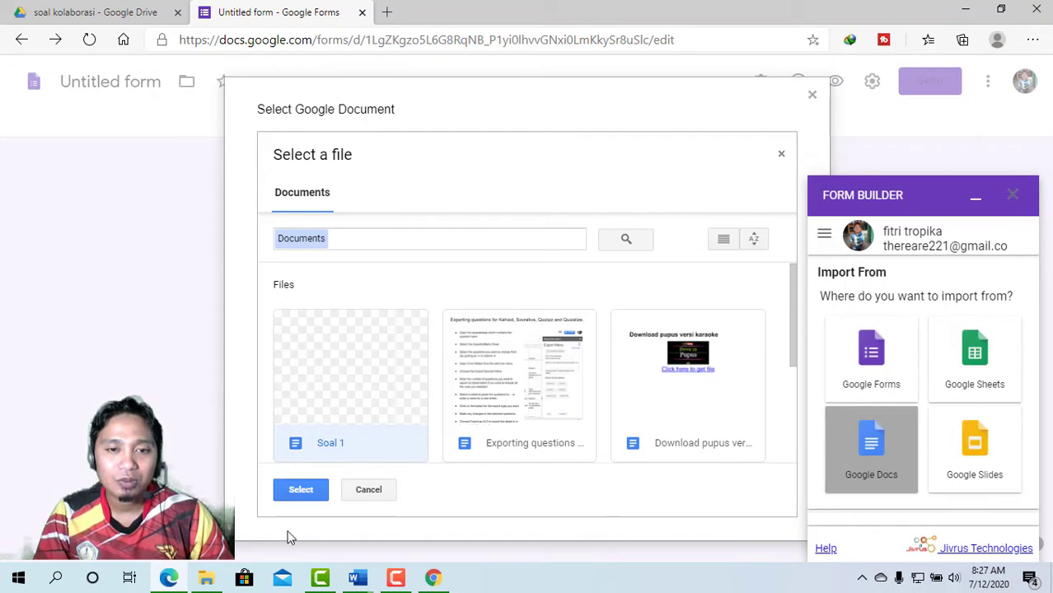
left_click(308, 493)
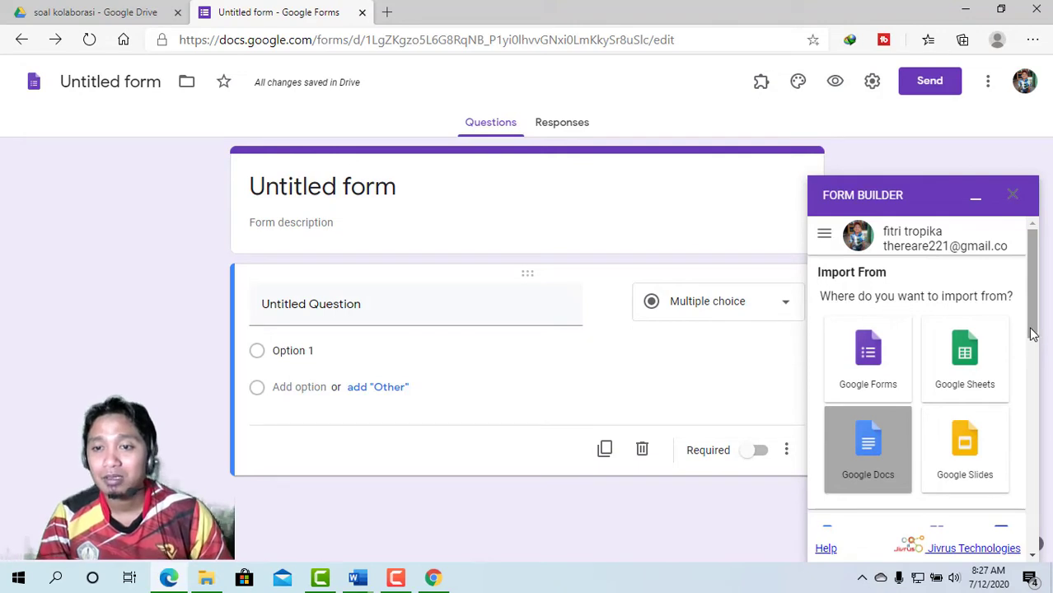
Import all the selected Soal 1 questions into the form and close Form Builder.
left_click_drag(1035, 367, 1039, 554)
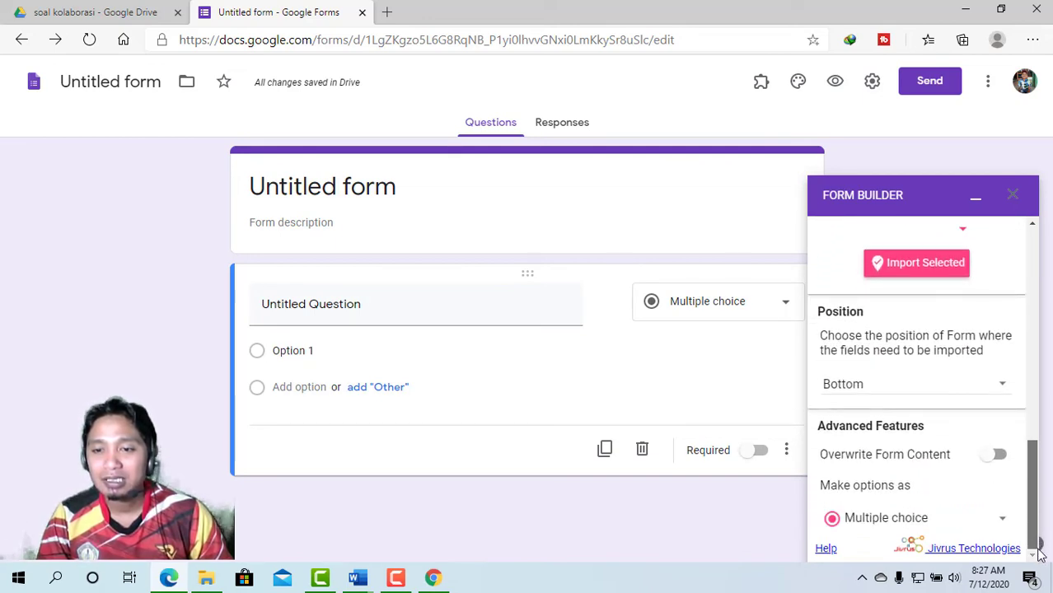
left_click_drag(1039, 517, 1037, 464)
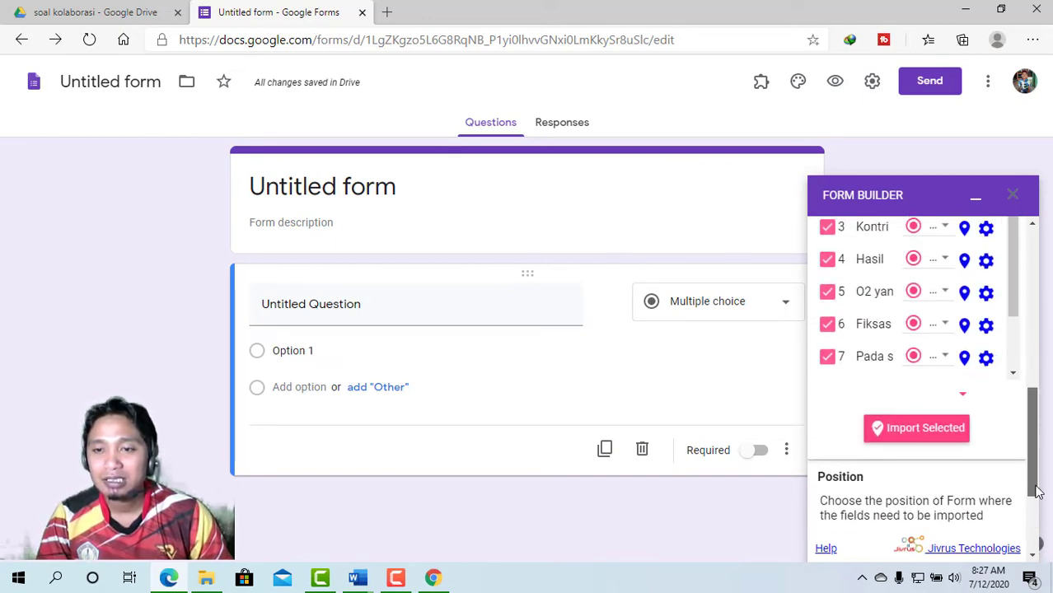
left_click(925, 428)
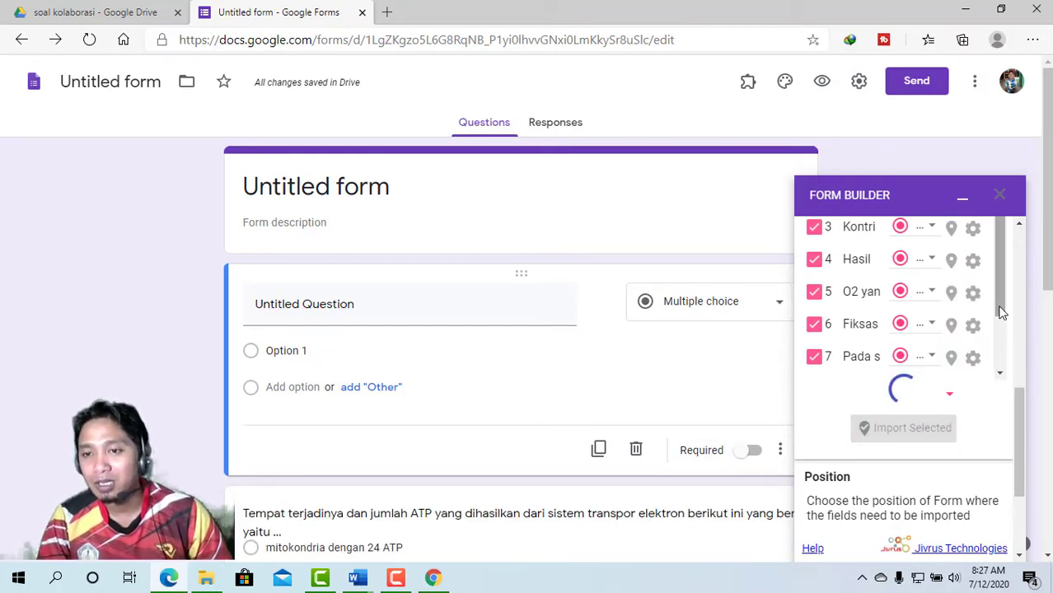
left_click_drag(999, 308, 1003, 384)
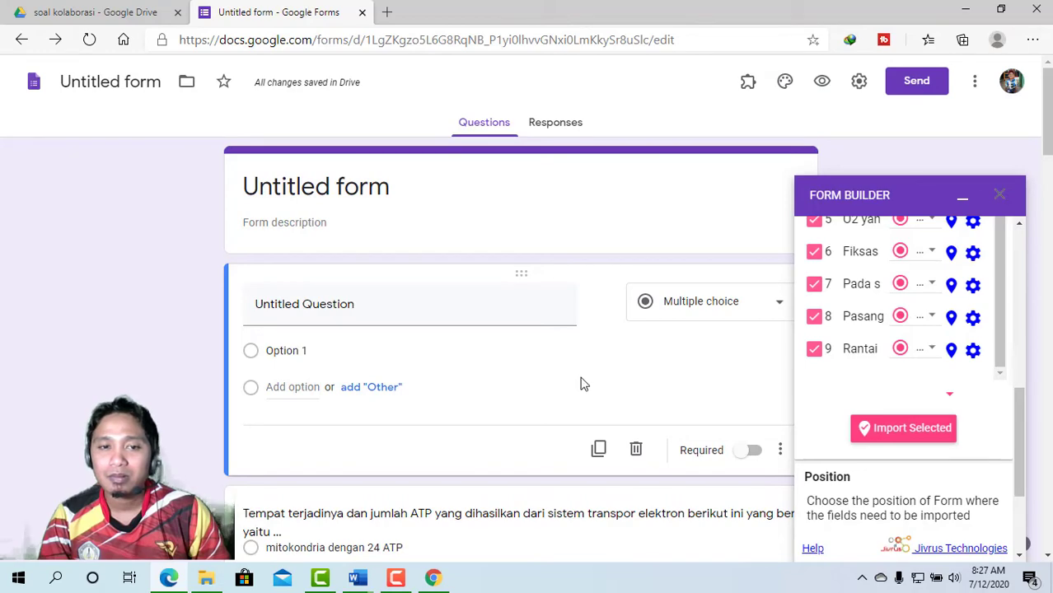
scroll(581, 384, "down", 2)
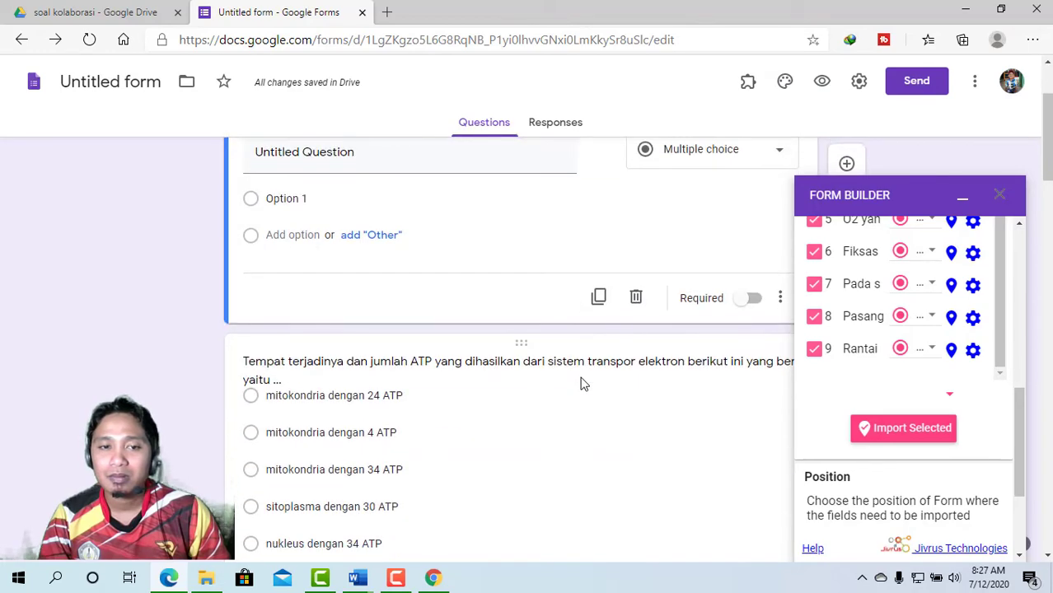
left_click(1002, 198)
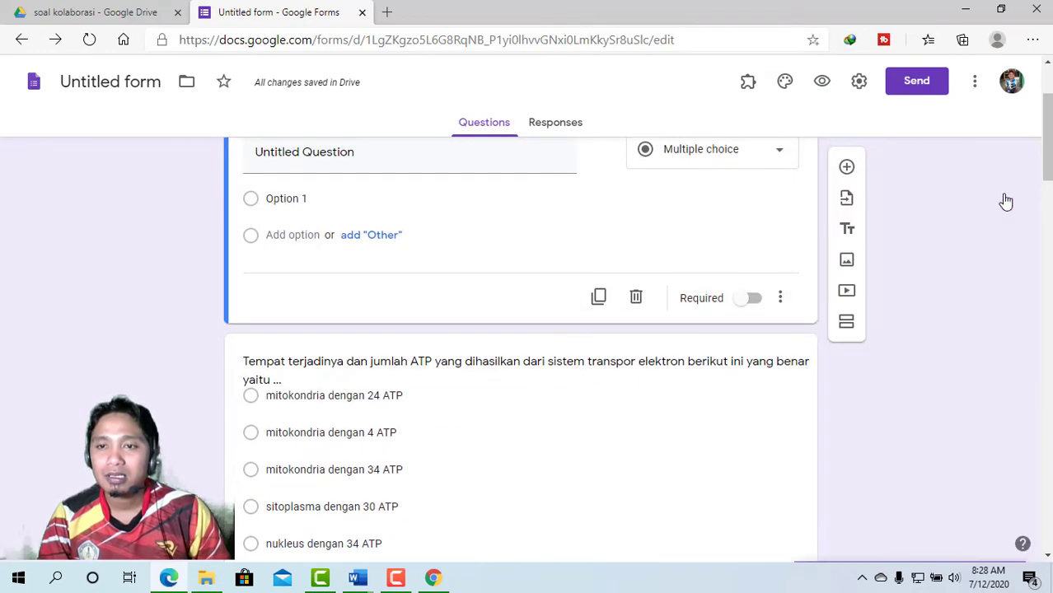
Look over the imported questions and delete the blank Untitled Question at the start of the form.
scroll(557, 393, "down", 10)
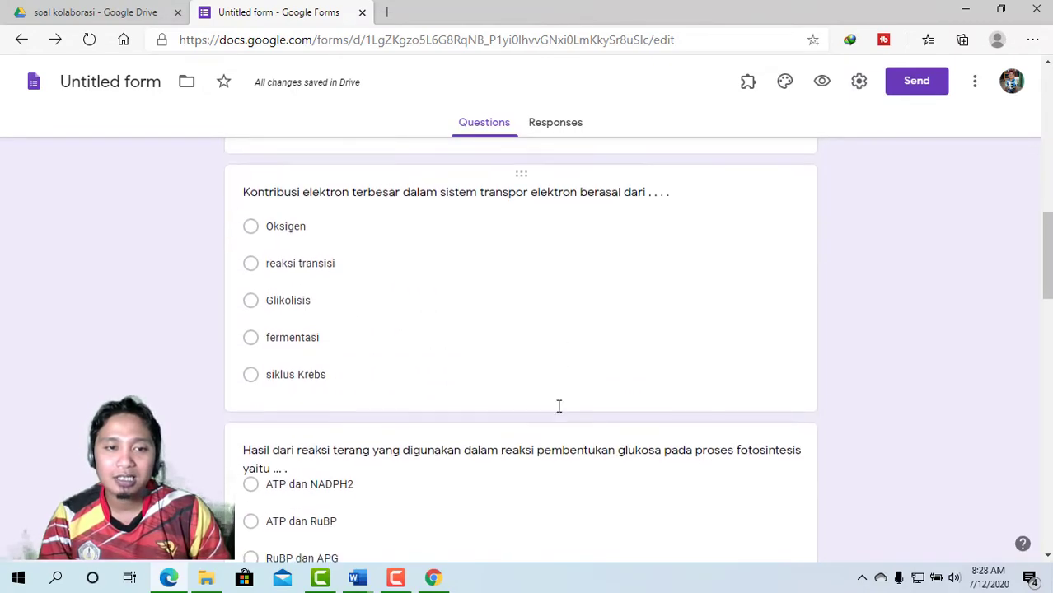
scroll(575, 404, "down", 3)
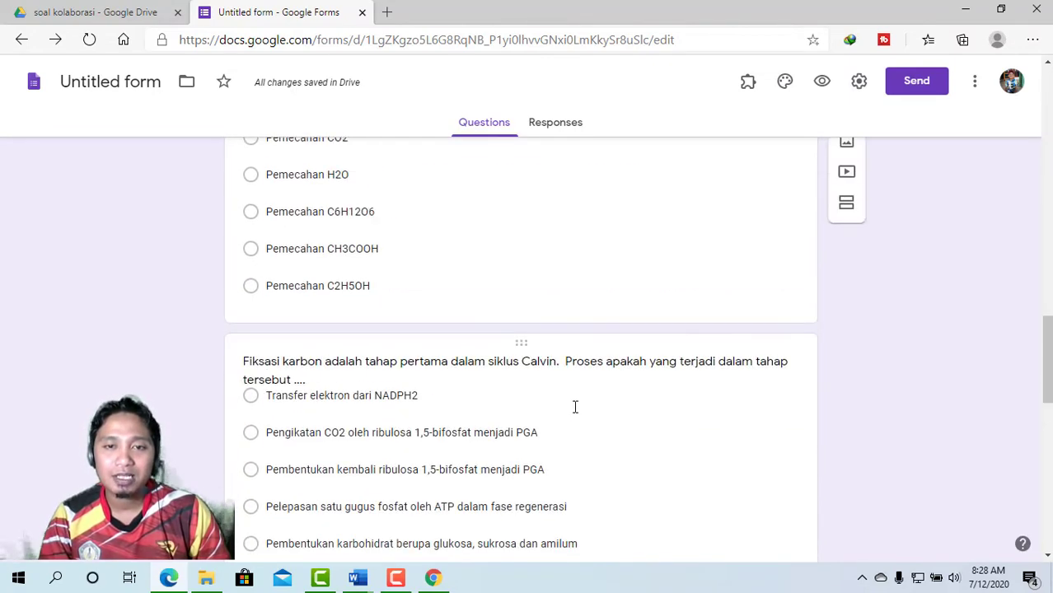
left_click_drag(1044, 354, 1022, 115)
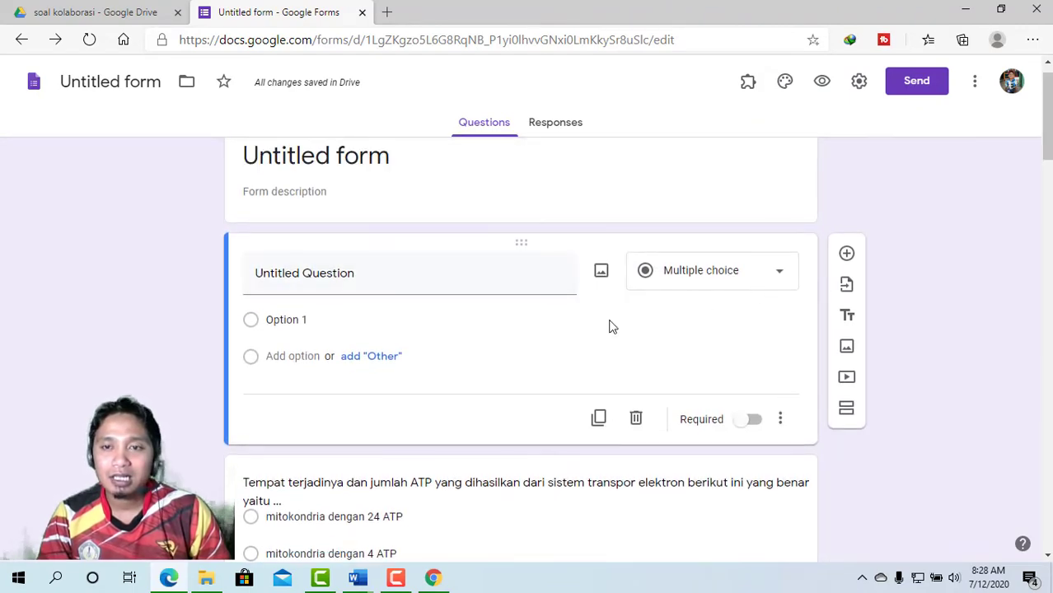
left_click(636, 419)
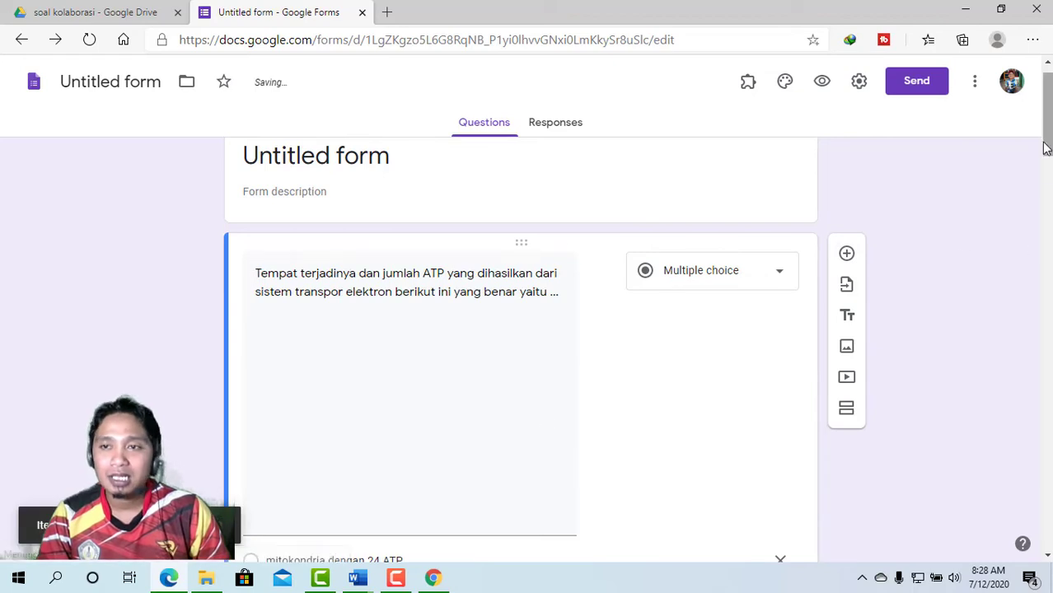
Replace the form's title with "Soal 1".
left_click(399, 206)
left_click(399, 192)
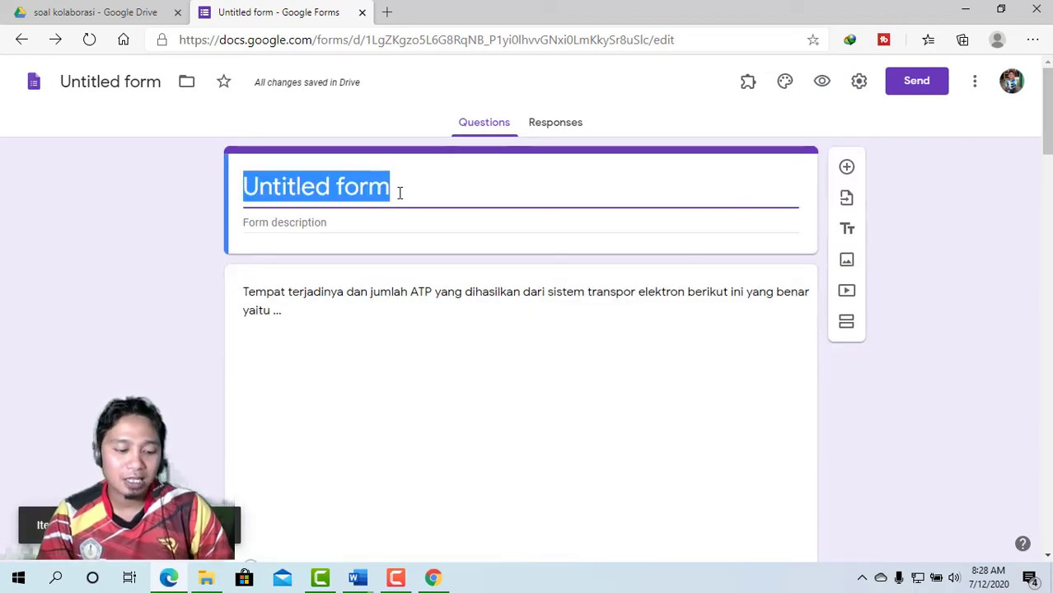
type("S")
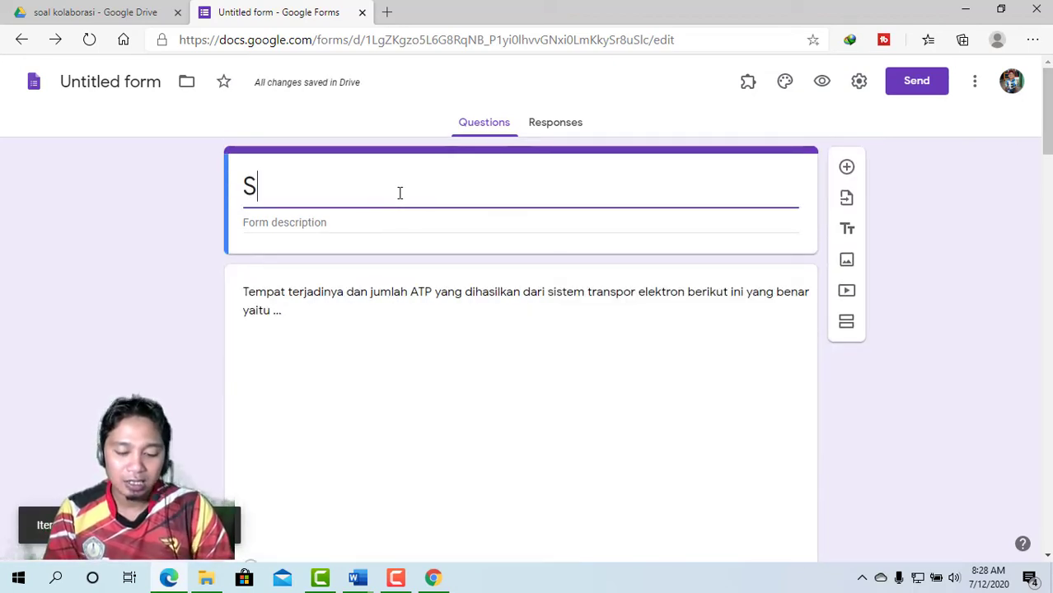
type("oal 1")
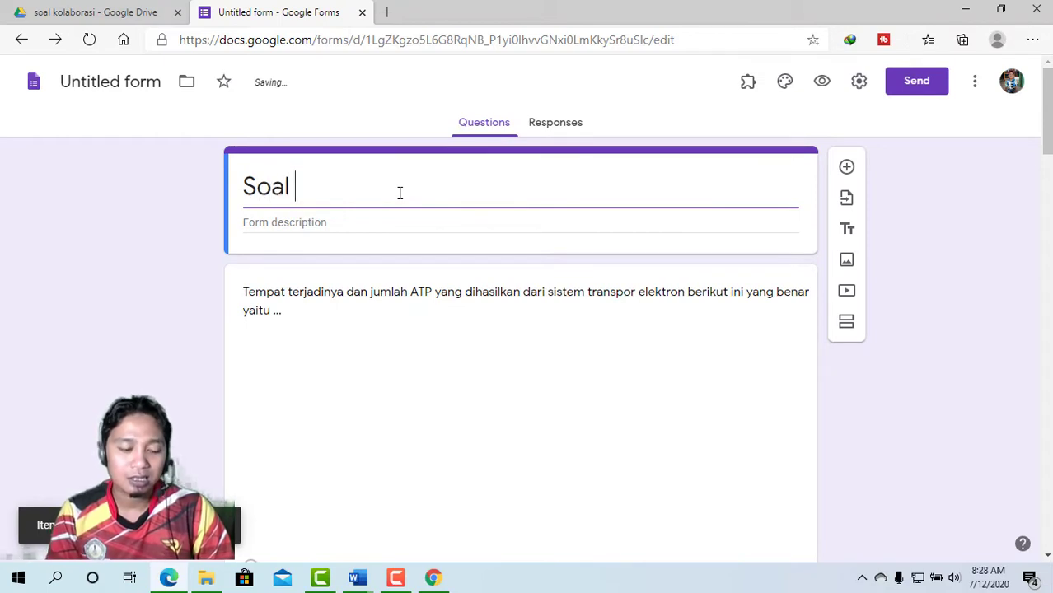
left_click(916, 307)
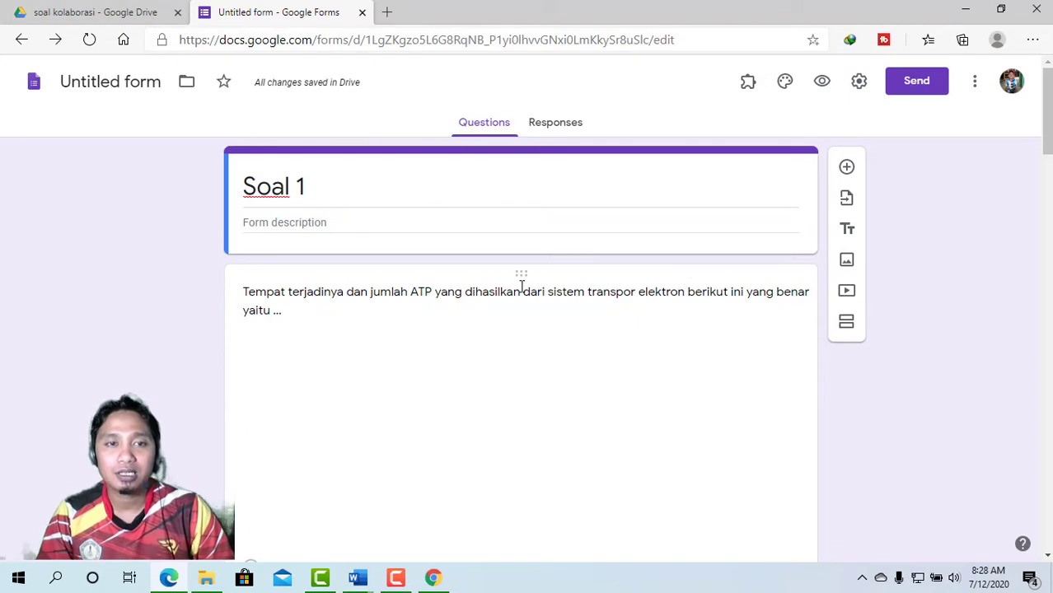
Open My Drive and reload it to check for the new form, and return to the form.
left_click(116, 22)
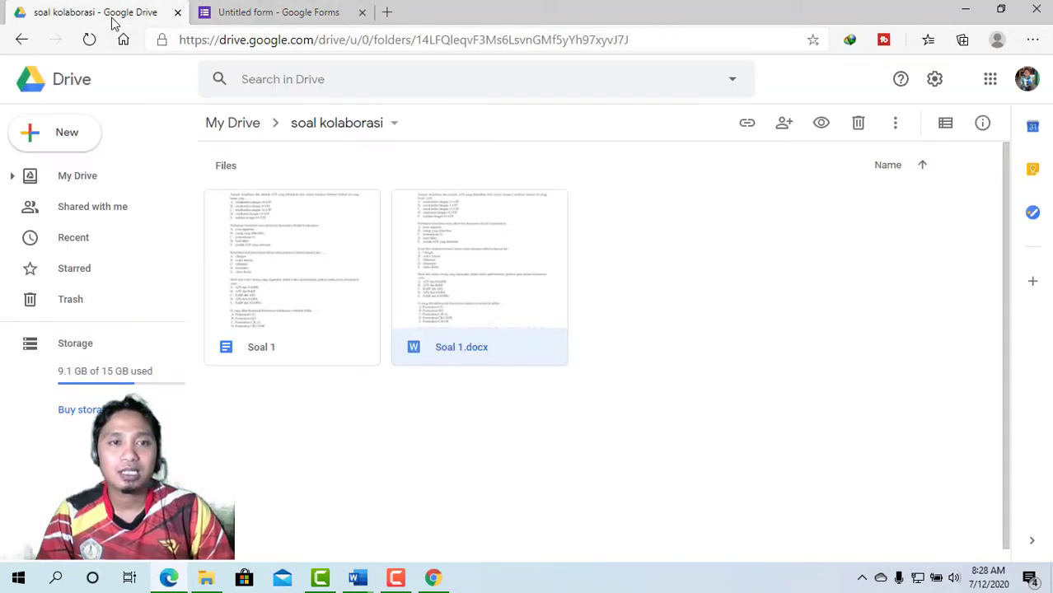
left_click(80, 183)
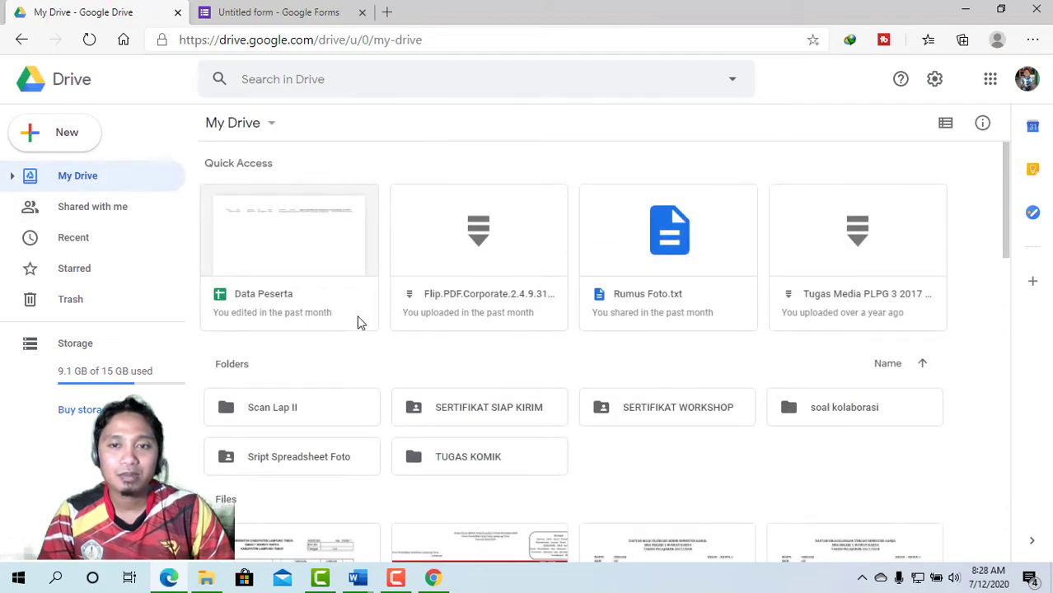
left_click(89, 39)
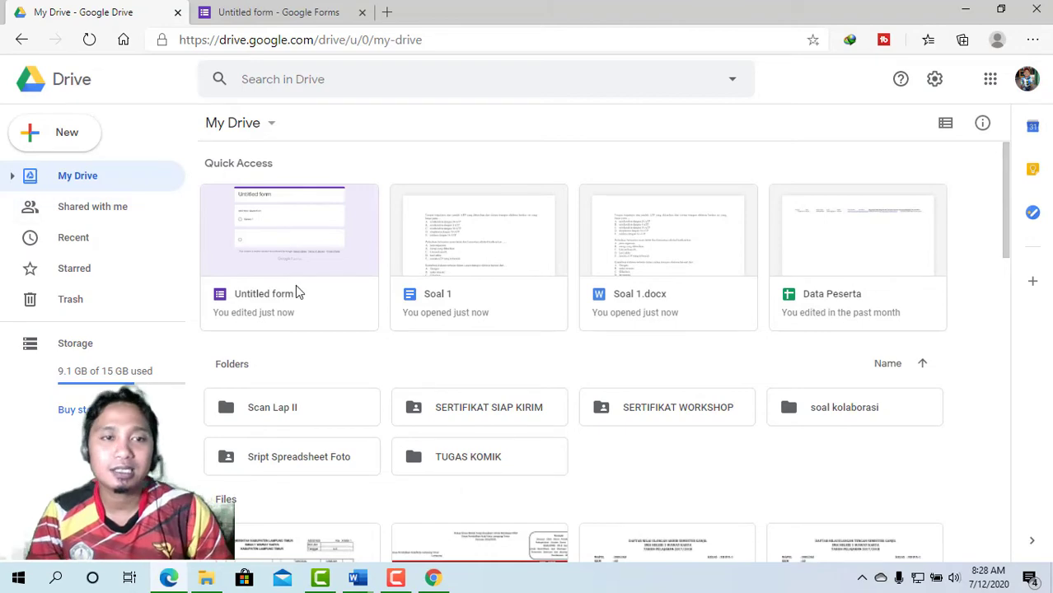
left_click(234, 18)
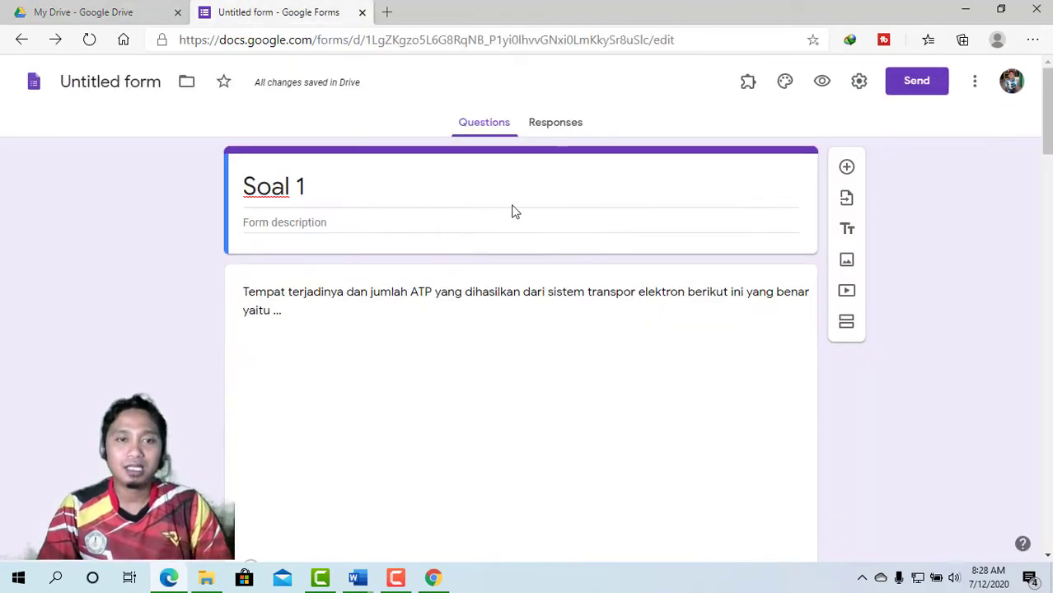
Examine the first imported question of Soal 1 and the questions that follow it.
scroll(444, 299, "down", 3)
scroll(441, 301, "up", 2)
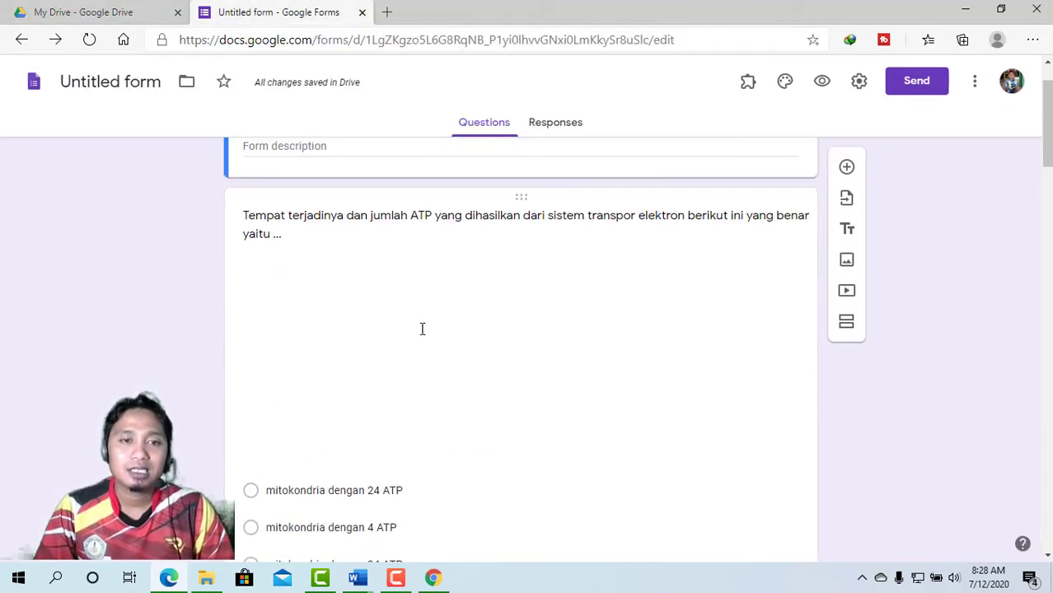
left_click(357, 368)
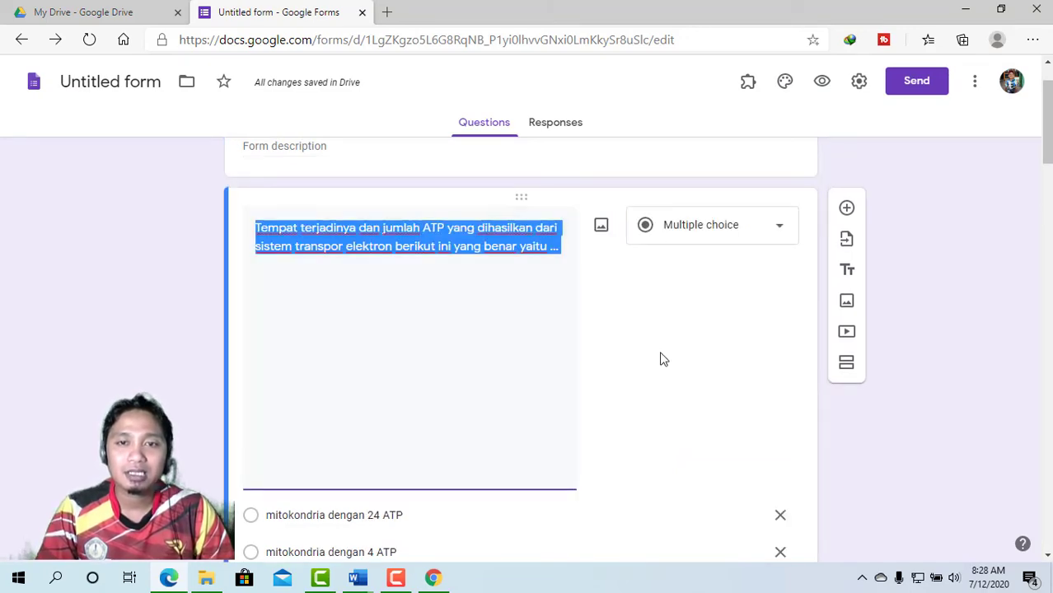
left_click(566, 428)
scroll(566, 428, "down", 2)
scroll(566, 429, "up", 2)
scroll(567, 424, "down", 4)
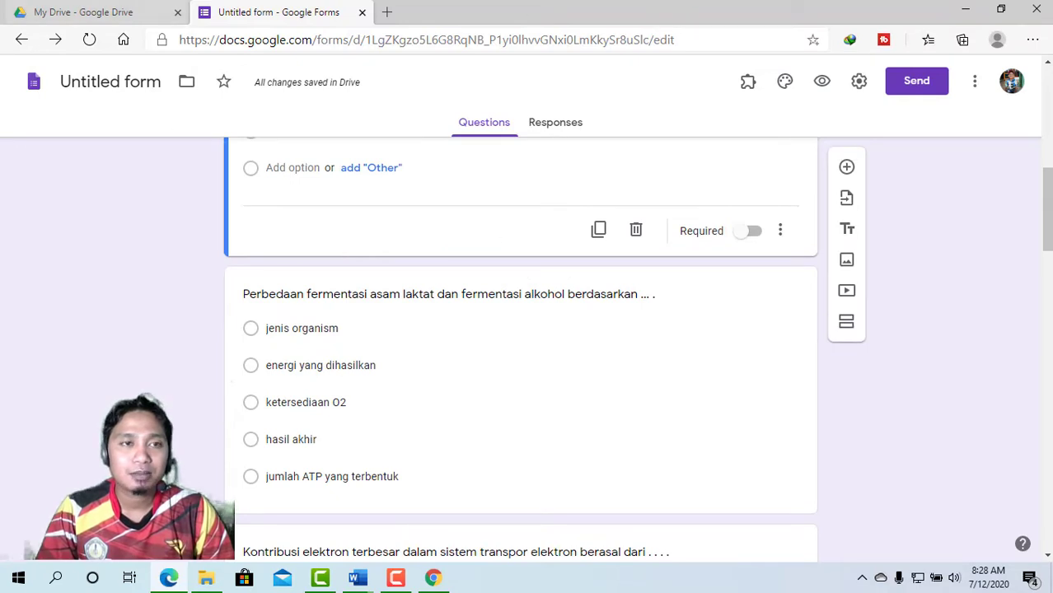
Switch to the form in Chrome and select the Google Docs document Soal 2 as the Form Builder import source.
left_click(434, 579)
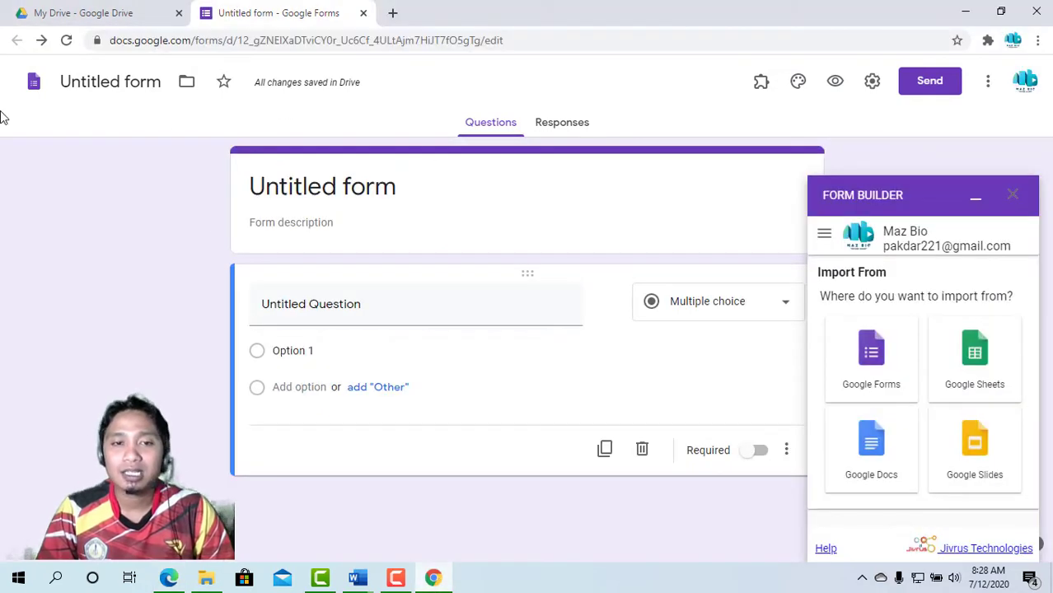
left_click(870, 449)
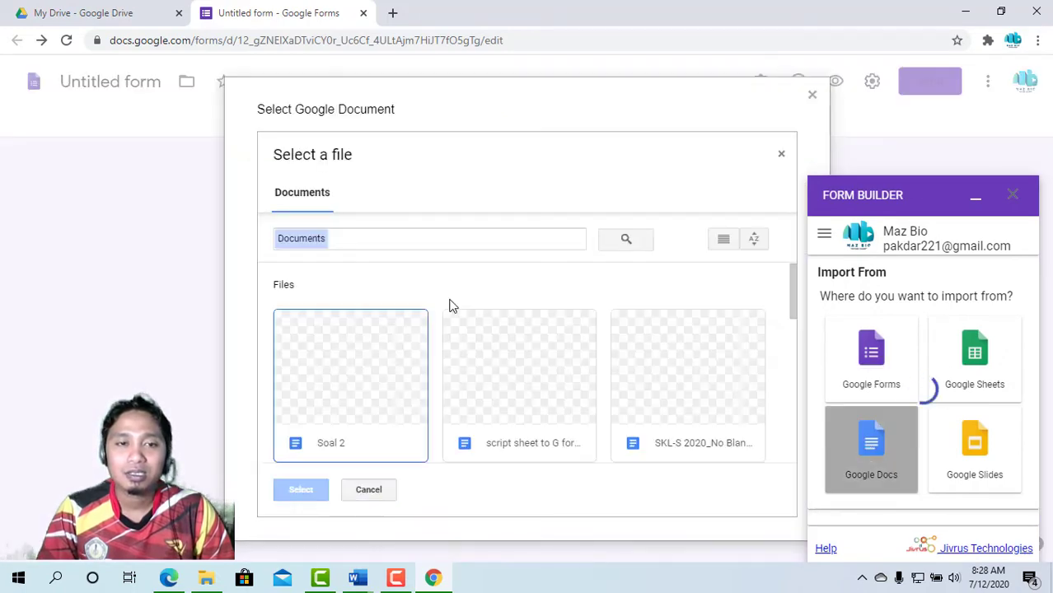
left_click(336, 404)
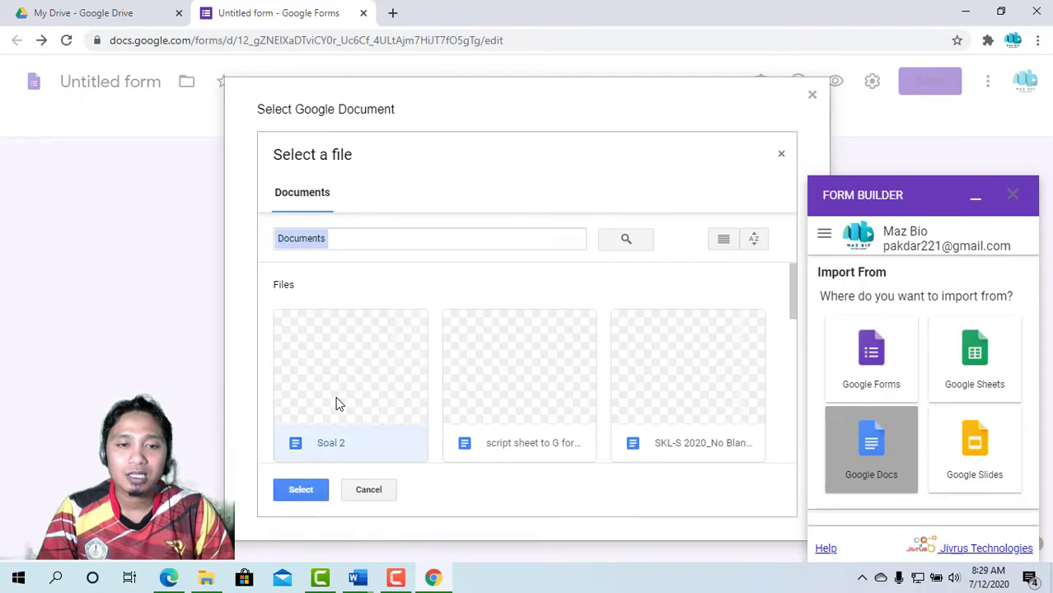
left_click(299, 489)
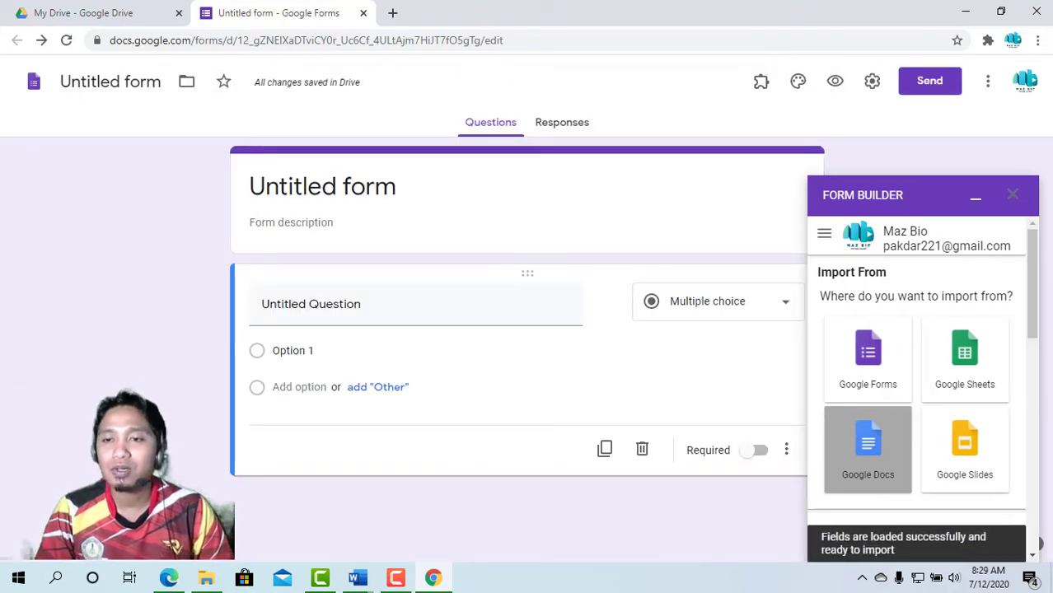
Import all the selected Soal 2 questions into the Chrome form and close Form Builder.
left_click_drag(1038, 279, 1028, 429)
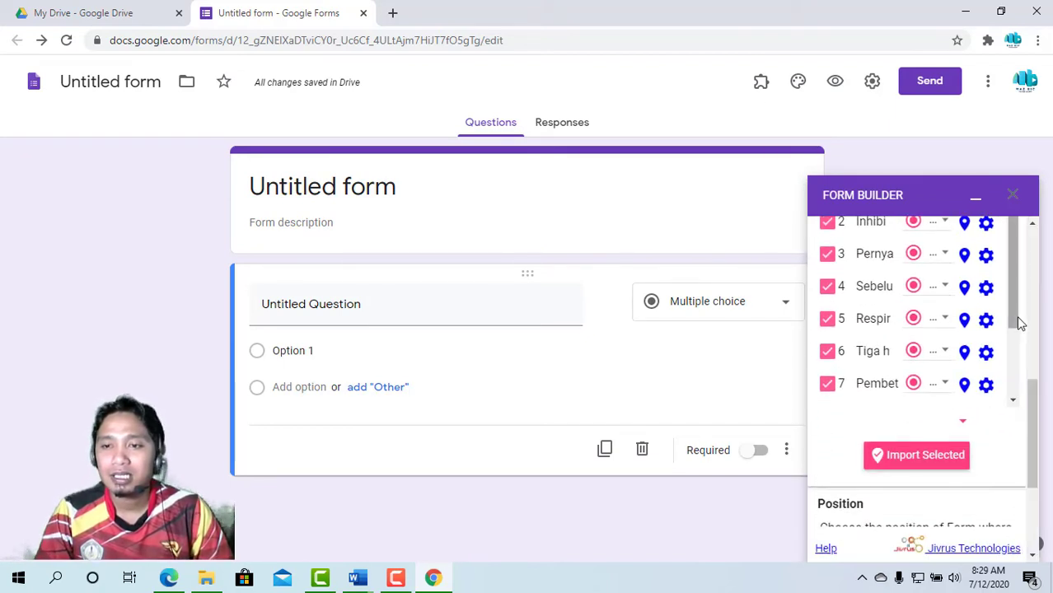
left_click_drag(1011, 333, 1004, 390)
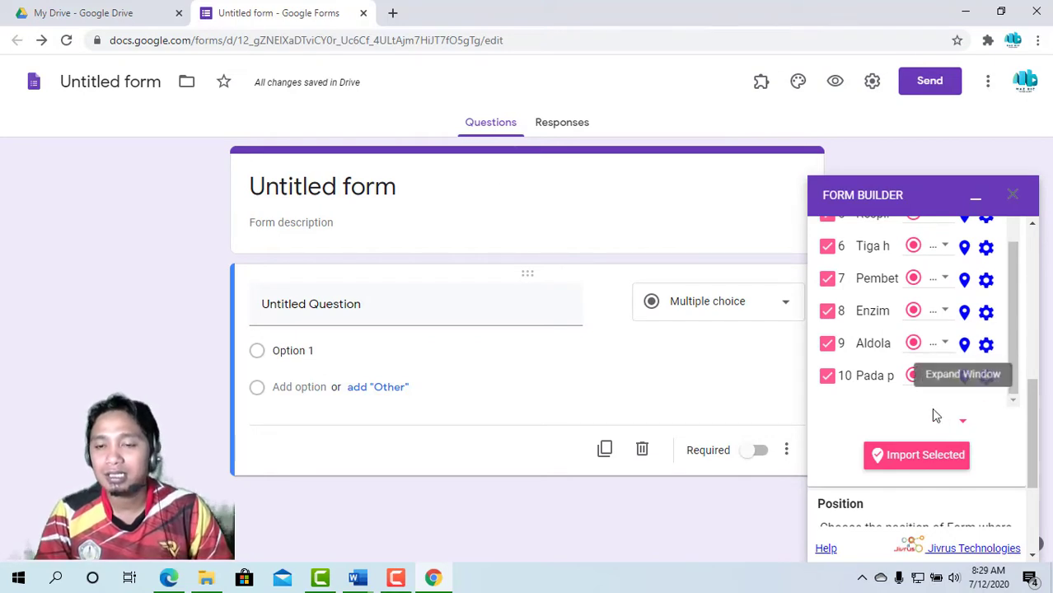
left_click(912, 459)
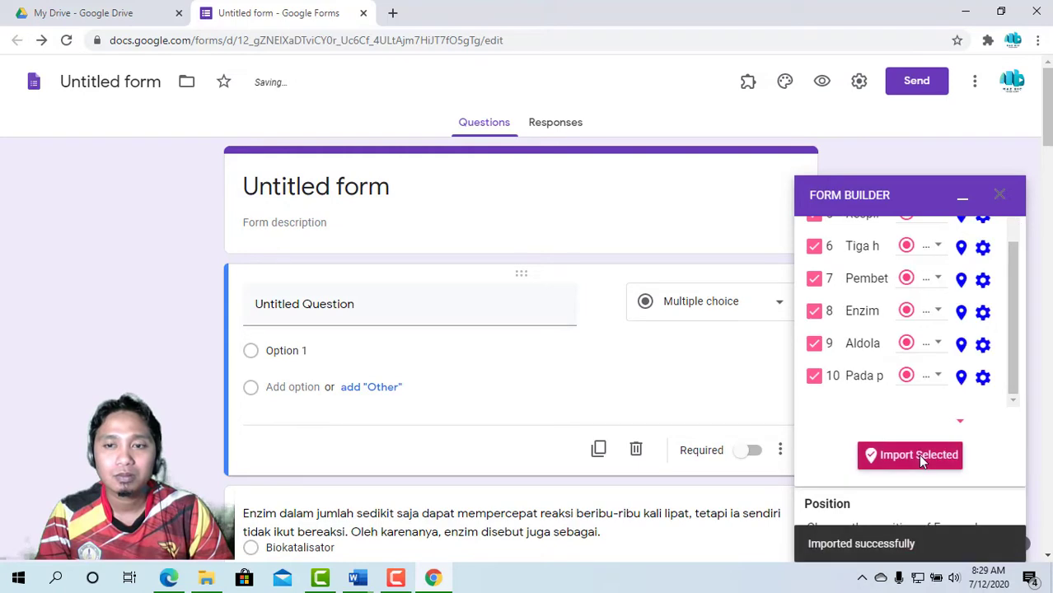
left_click(1001, 198)
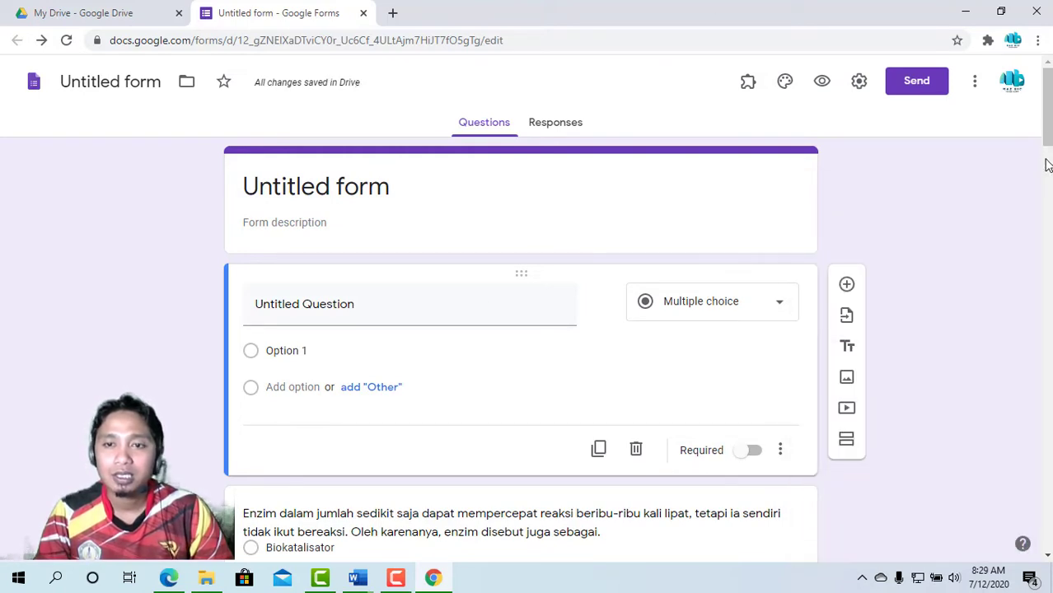
Delete the blank Untitled Question, set the form's title to "Soal 2", and look over its imported questions.
scroll(390, 425, "down", 2)
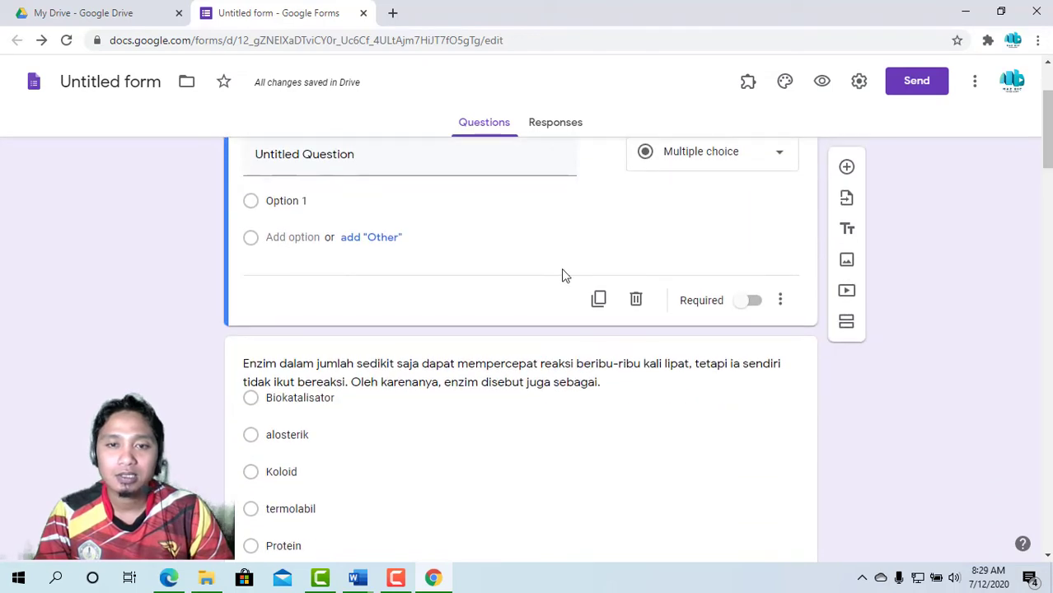
left_click(637, 300)
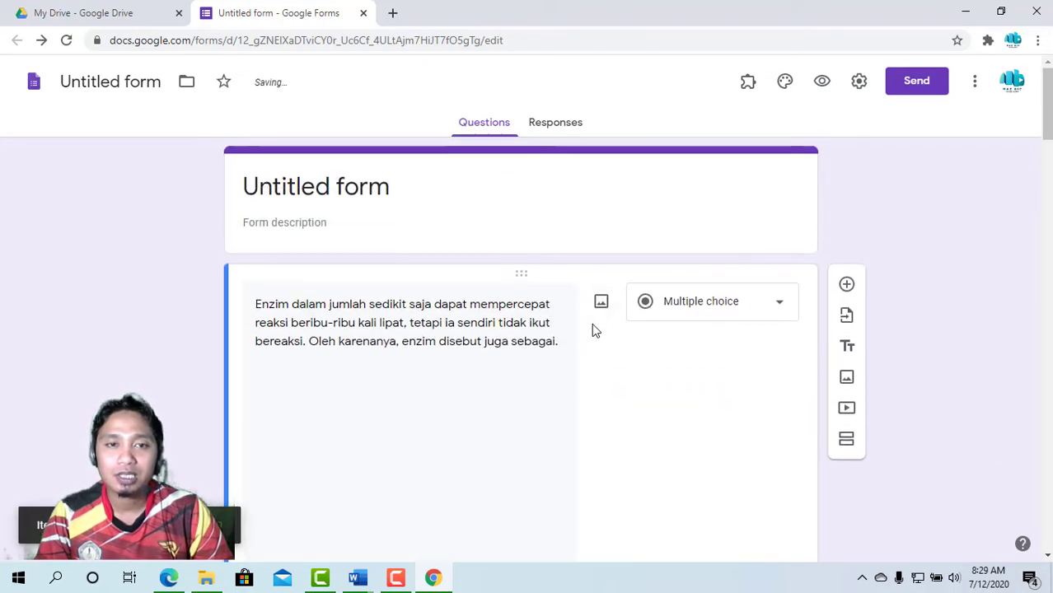
left_click(405, 192)
type("Soal 2")
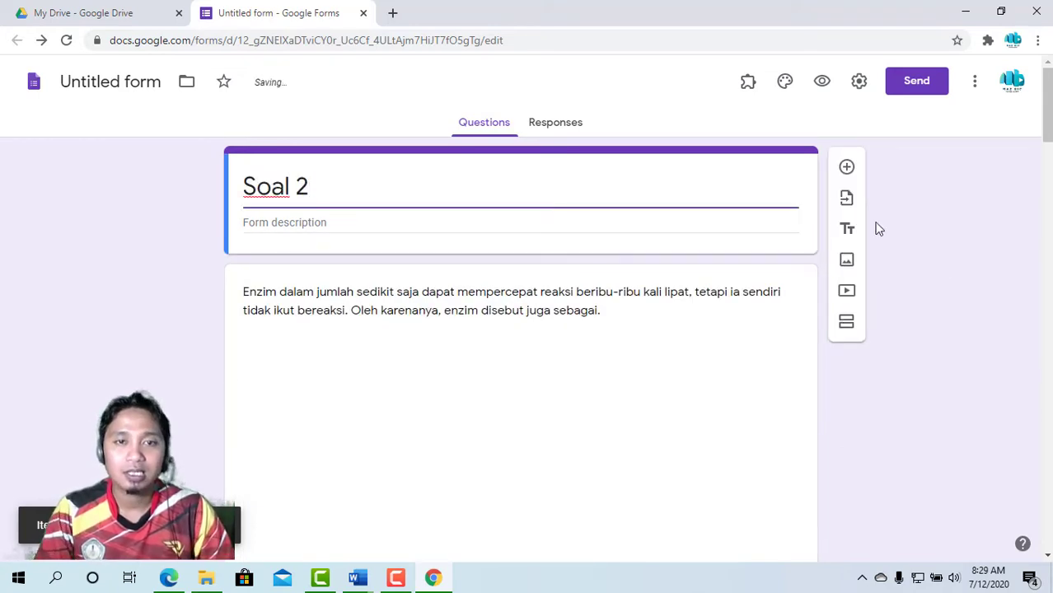
left_click(944, 264)
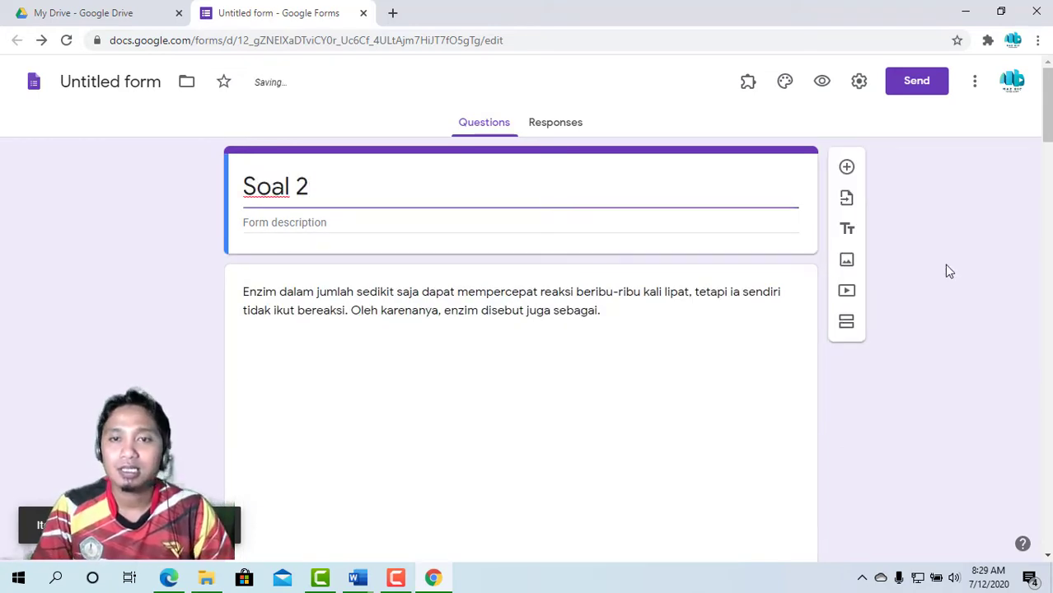
scroll(616, 345, "down", 10)
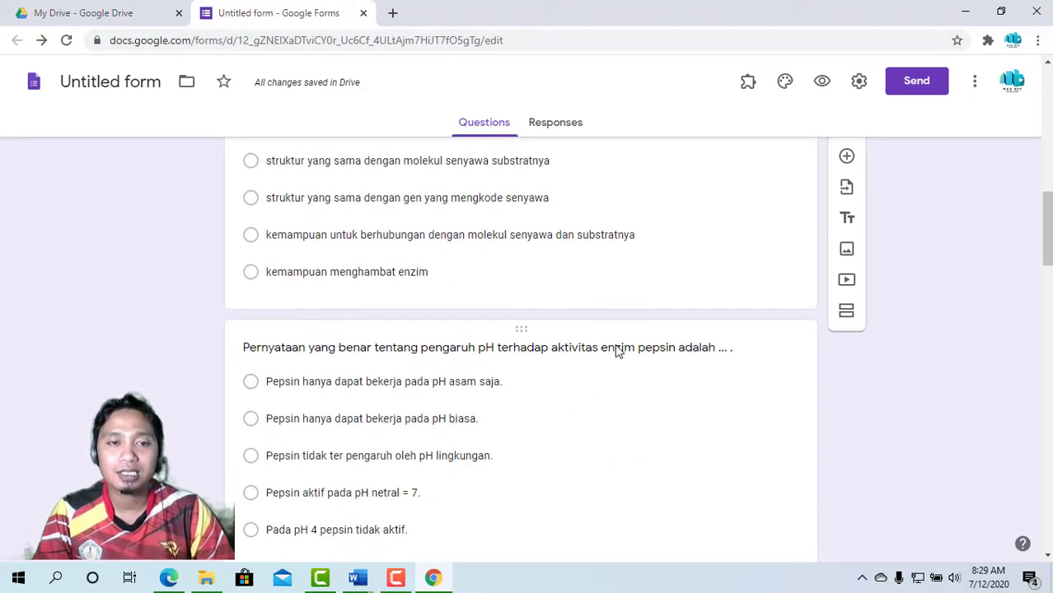
scroll(616, 344, "up", 8)
scroll(617, 341, "up", 2)
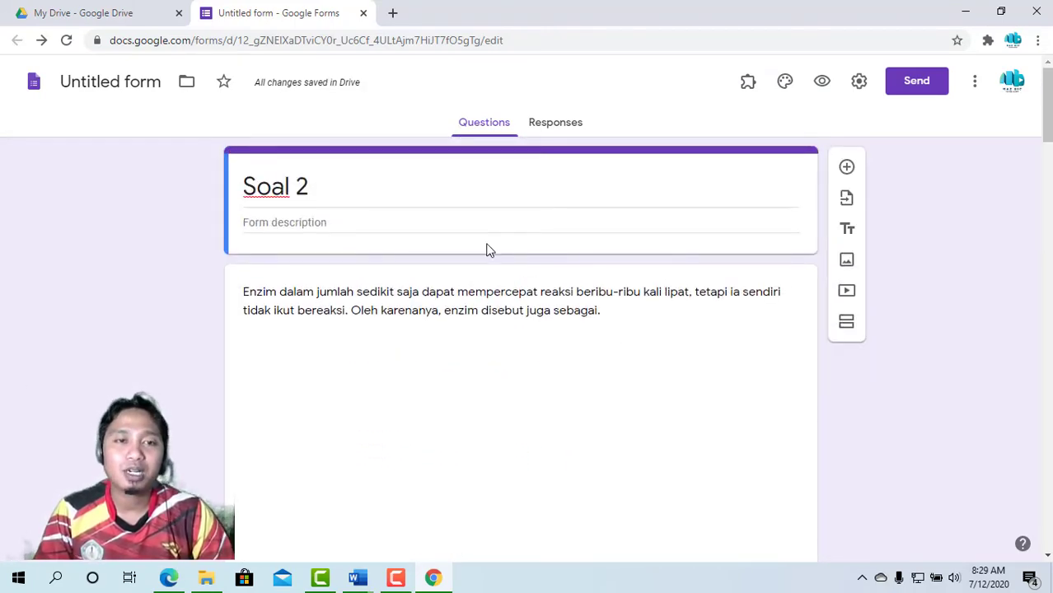
Look over the Soal 1 form in Edge and the Soal 2 form in Chrome.
left_click(174, 580)
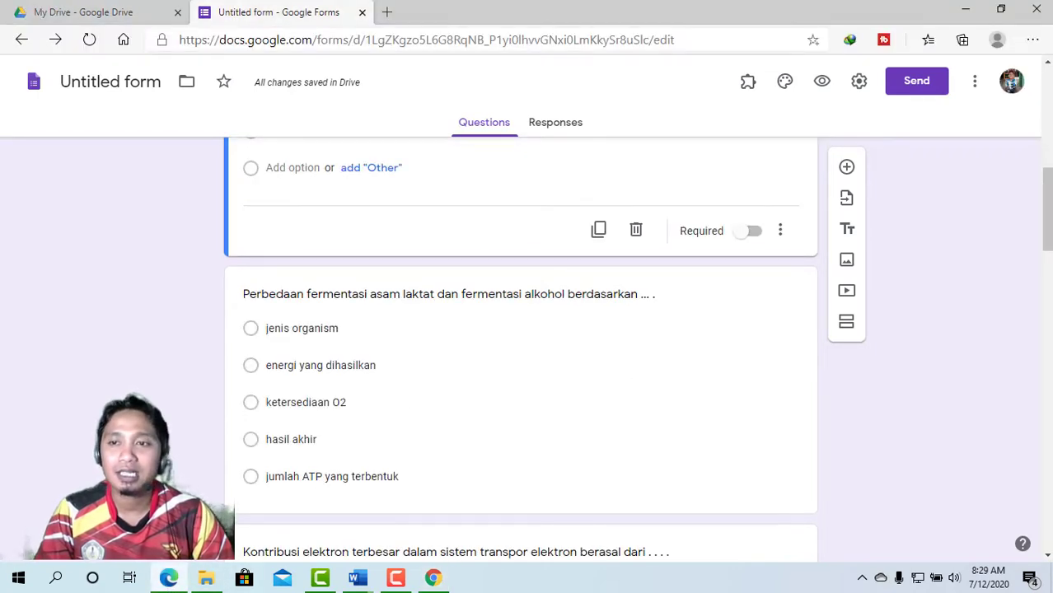
left_click_drag(1048, 242, 306, 171)
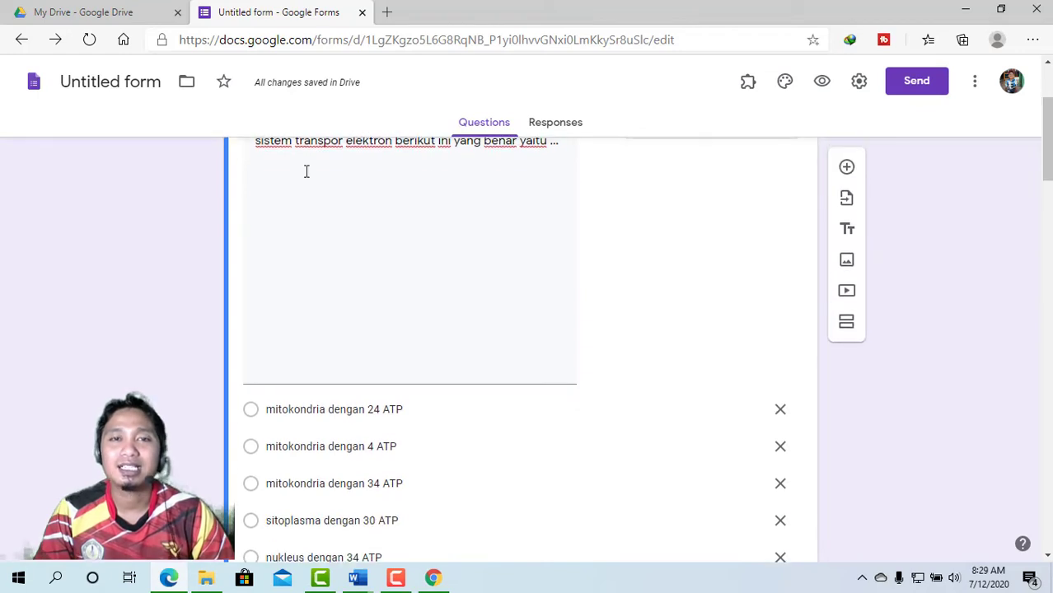
left_click(434, 579)
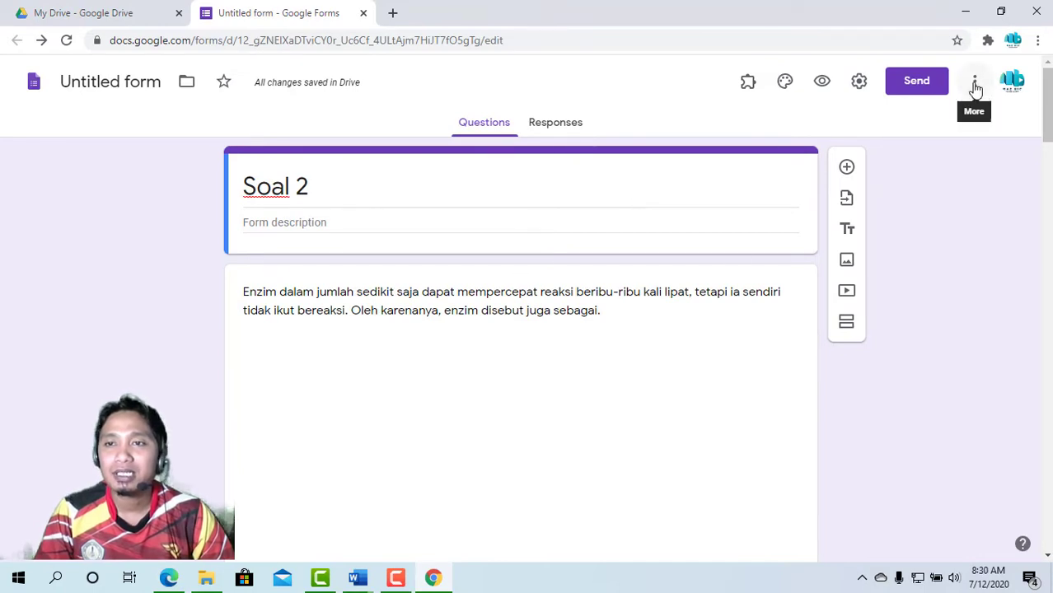
scroll(715, 373, "down", 5)
scroll(717, 376, "up", 5)
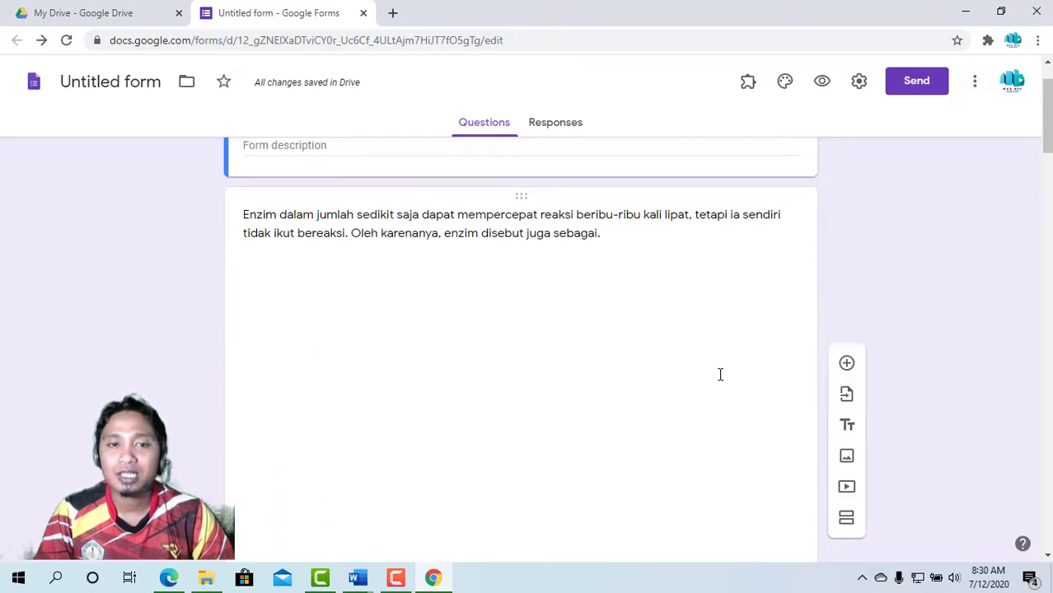
Open the collaborator settings of the Soal 2 form, dismiss the link sharing tip, and bring up the suggested people.
left_click(975, 84)
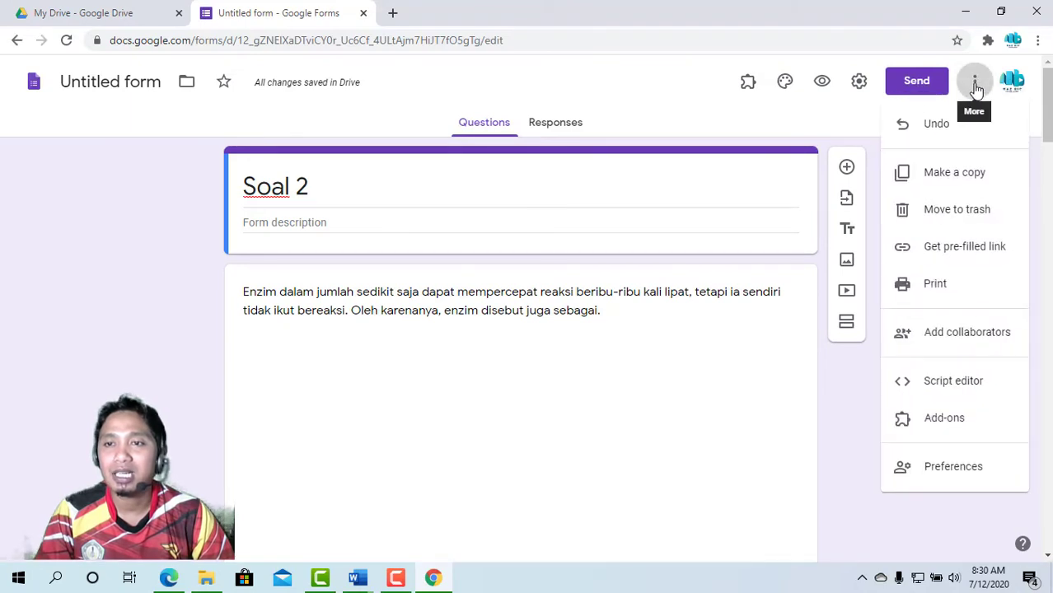
left_click(949, 338)
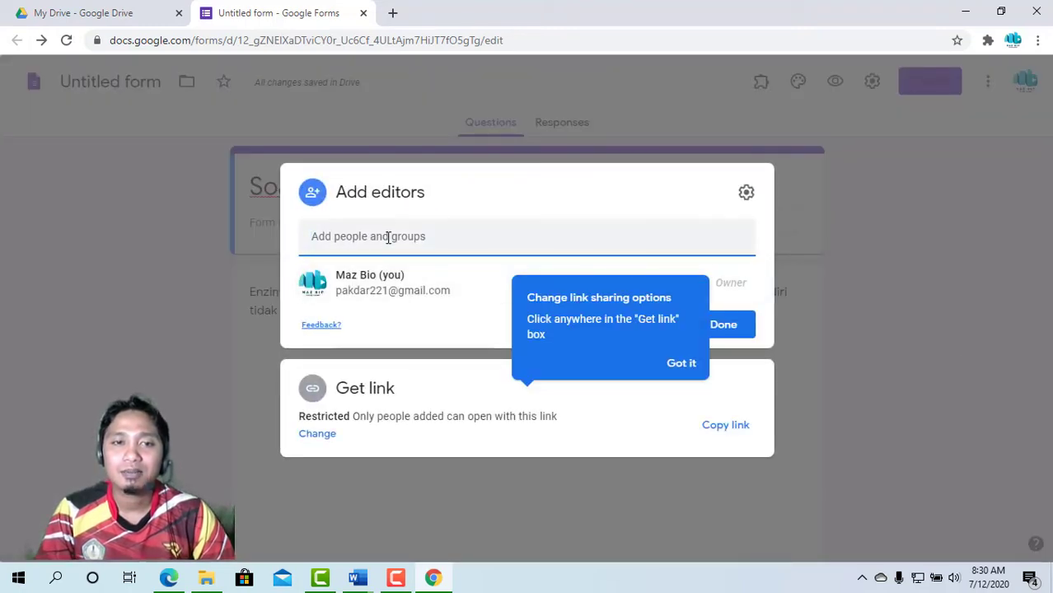
left_click(674, 362)
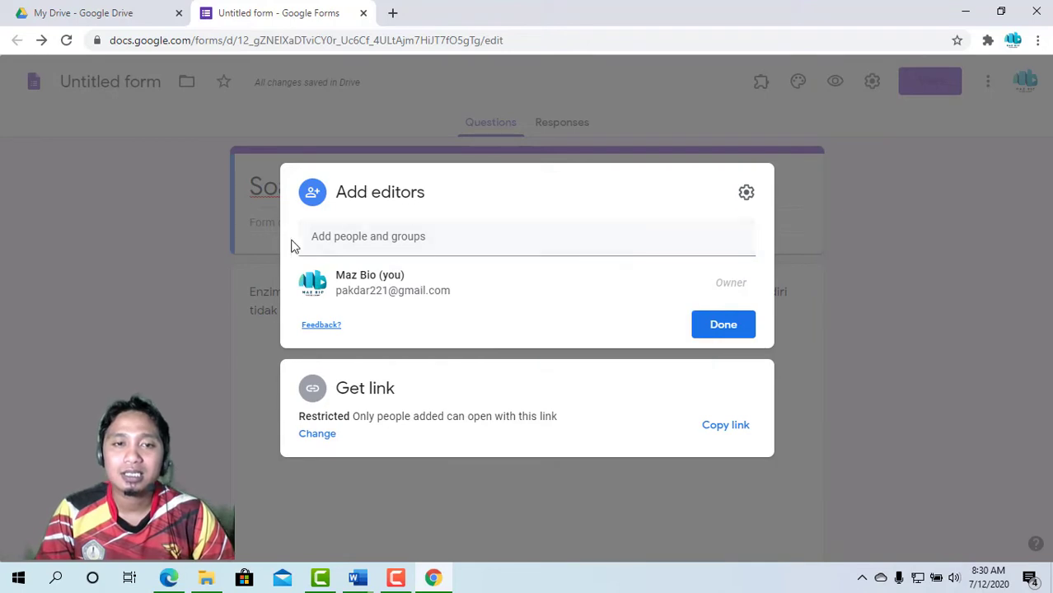
left_click(335, 238)
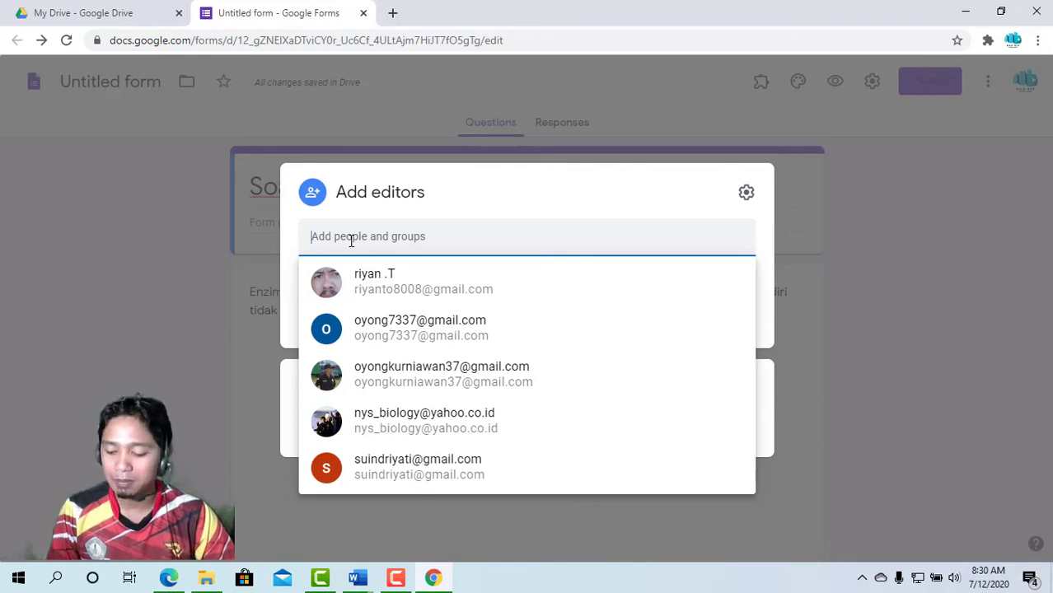
Place the Chrome window beside Edge and display the Edge account's e-mail address next to the sharing dialog.
key("super+Left")
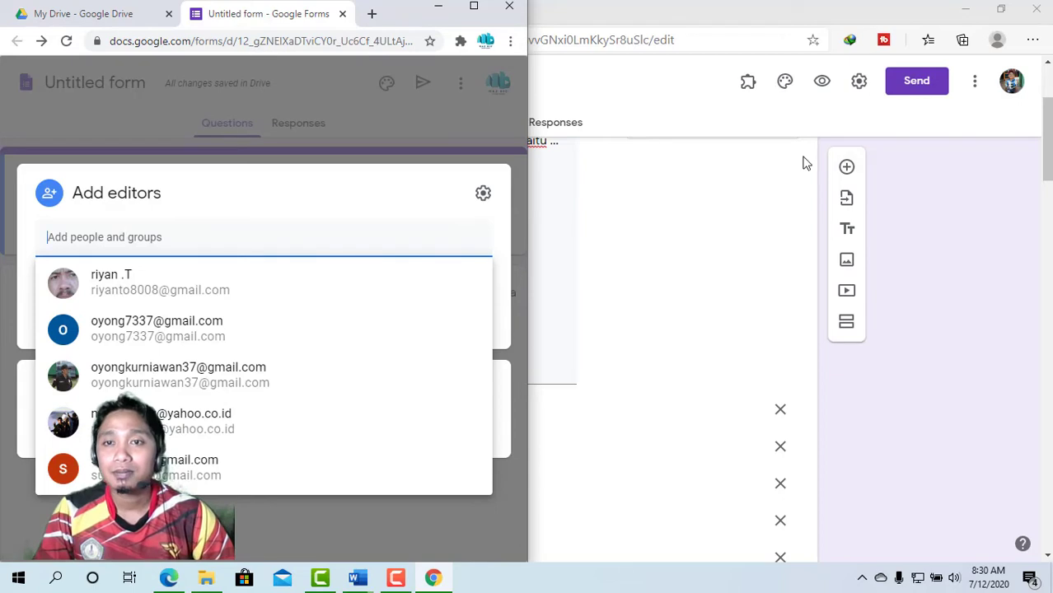
left_click(1010, 91)
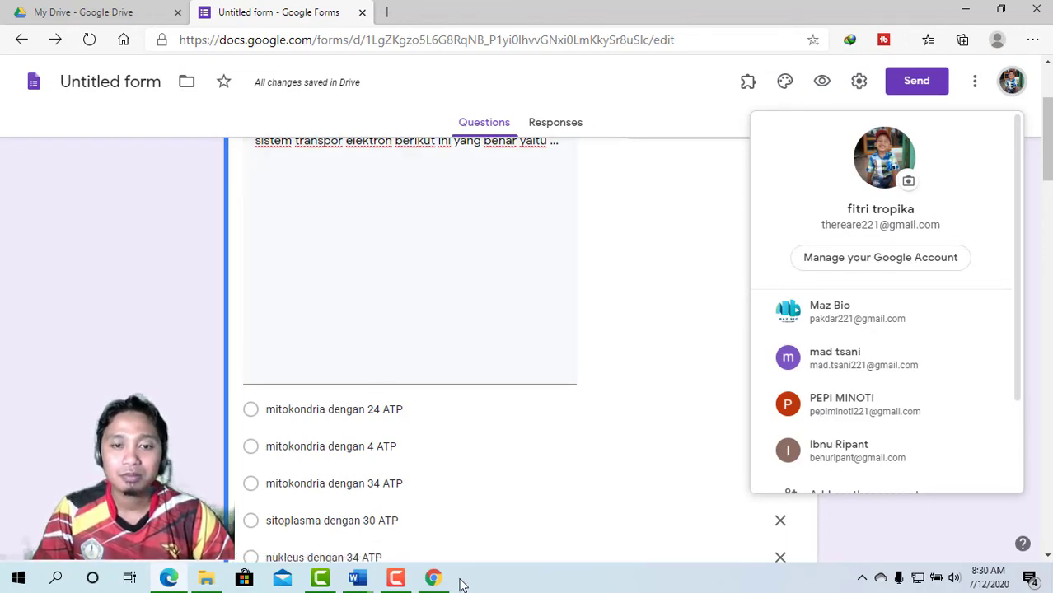
left_click(433, 579)
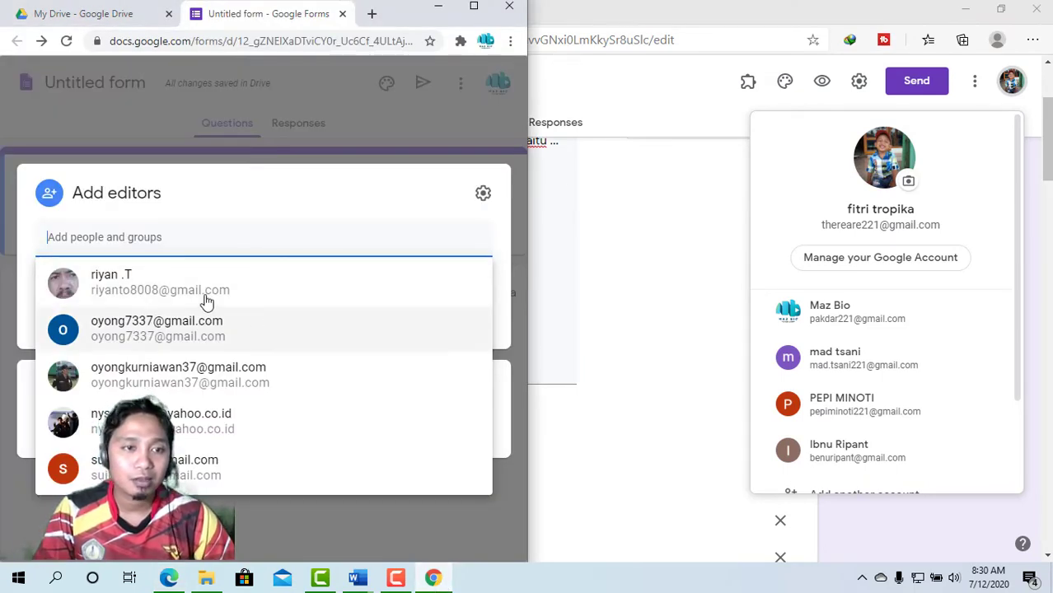
Add the Edge account's e-mail as an editor of the Soal 2 form and send the invitation with the message "Soal 2 siap".
key("ctrl+a")
type("Th")
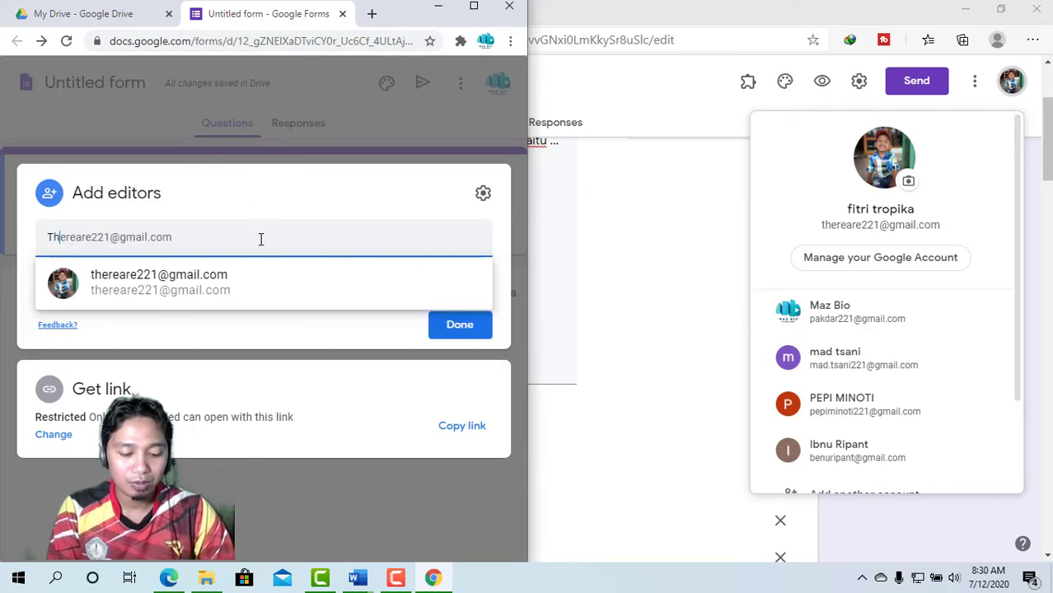
type("ere")
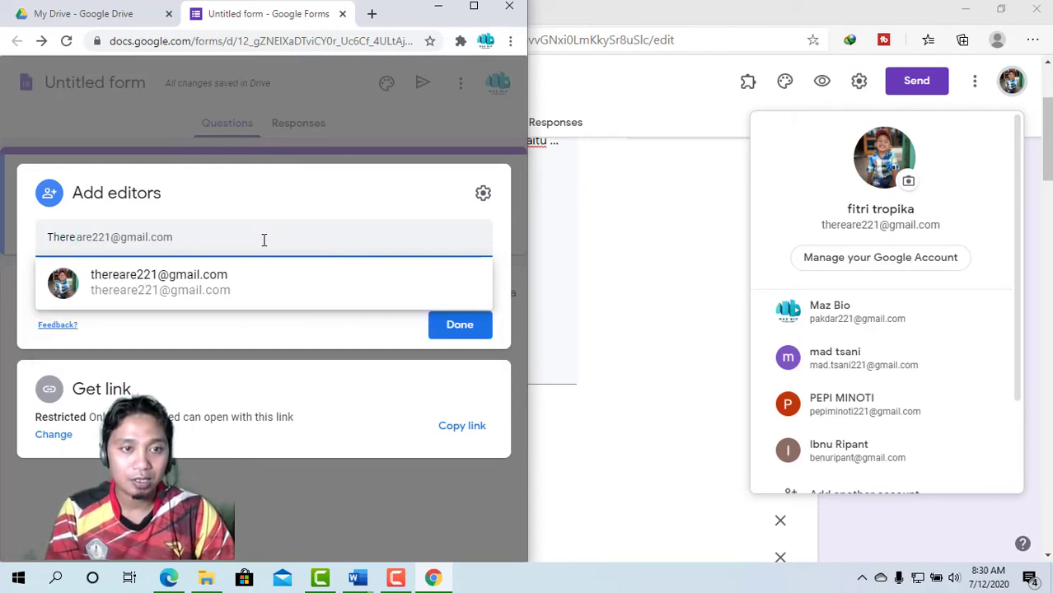
left_click(176, 289)
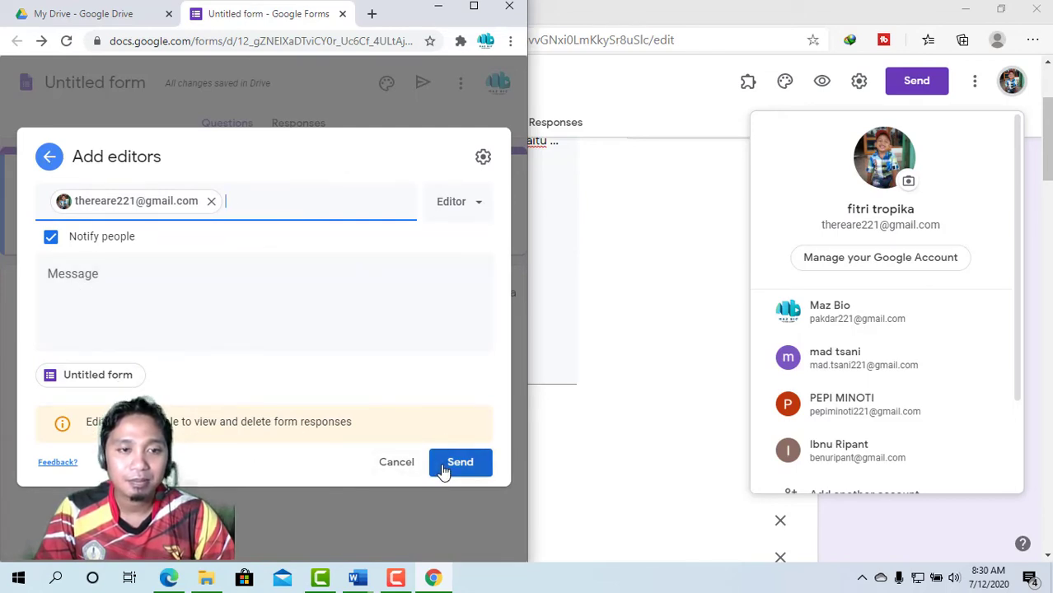
left_click(102, 275)
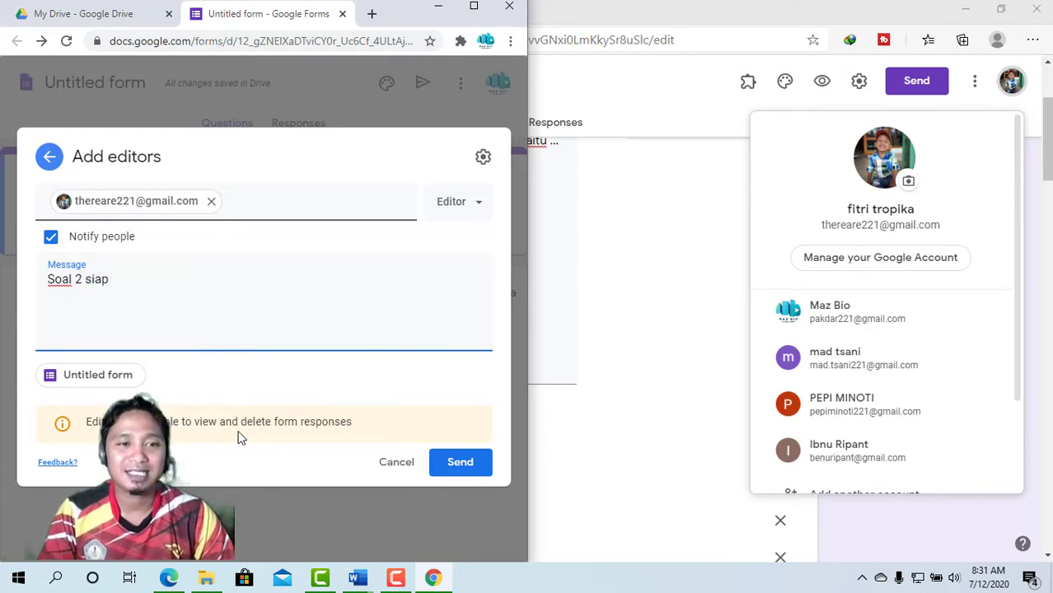
left_click(460, 464)
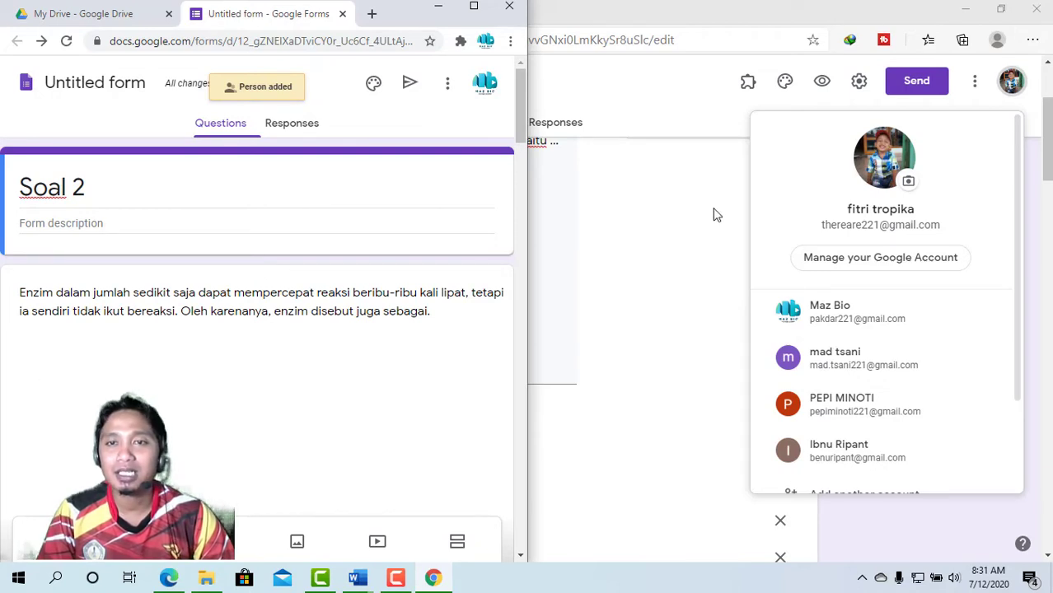
Switch to Edge and open the newly shared Untitled form from My Drive.
left_click(721, 183)
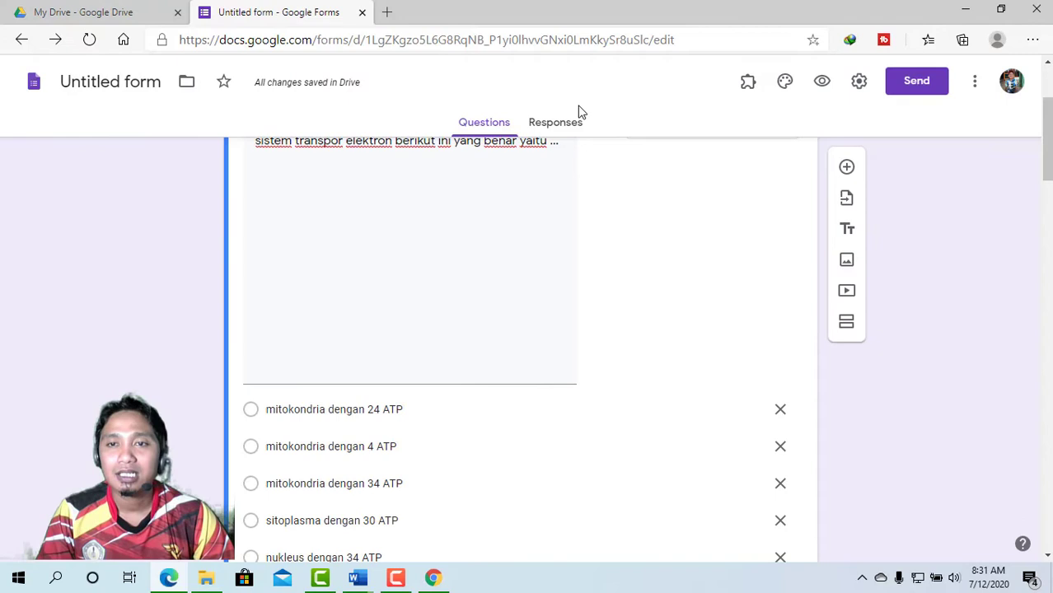
left_click(129, 14)
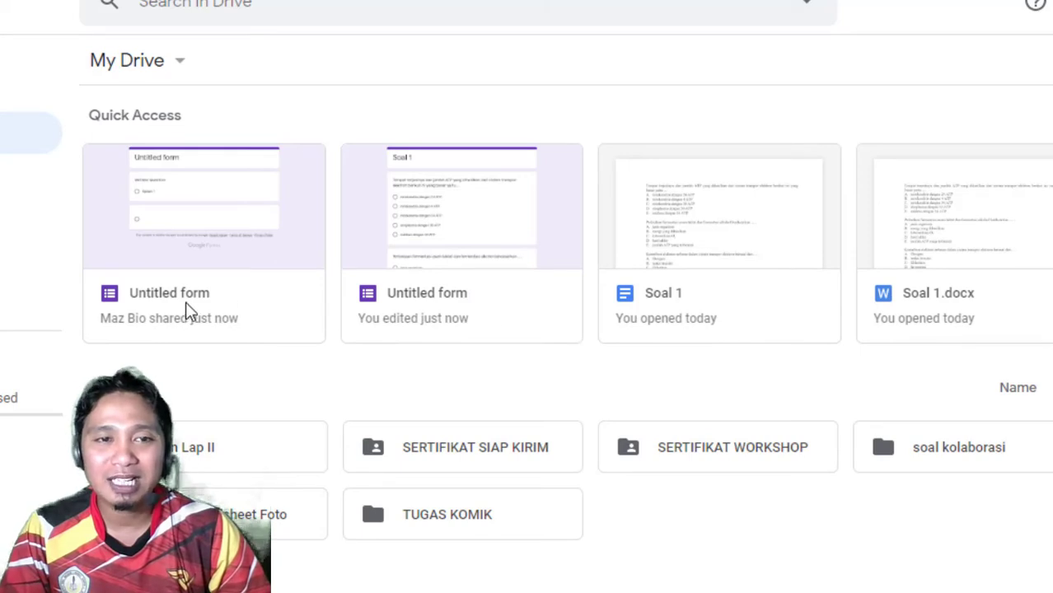
double_click(174, 258)
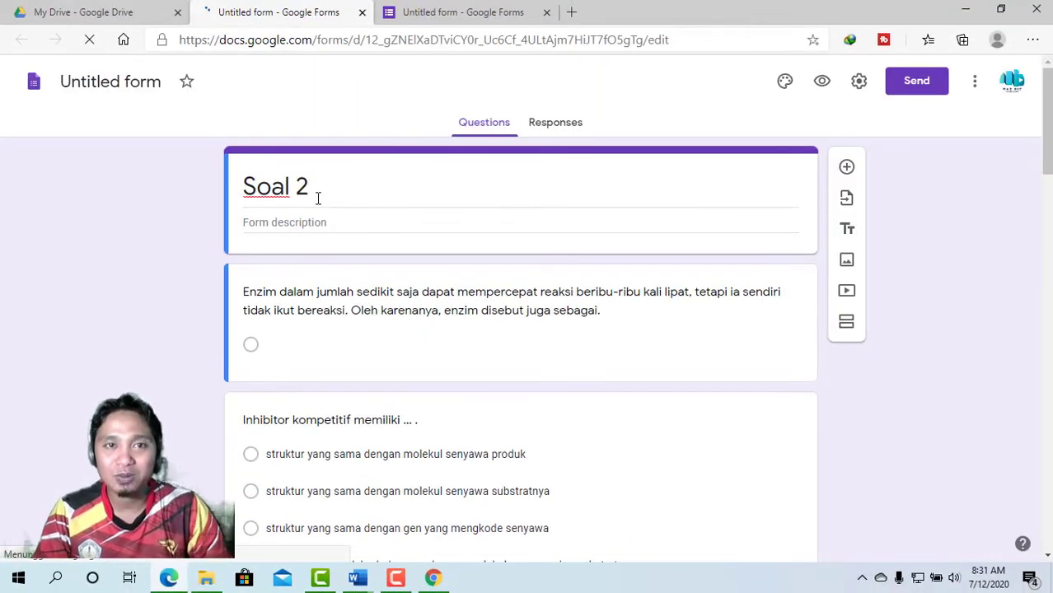
Compare the account's own Soal 1 form with the shared Soal 2 form.
left_click(433, 17)
scroll(576, 284, "up", 3)
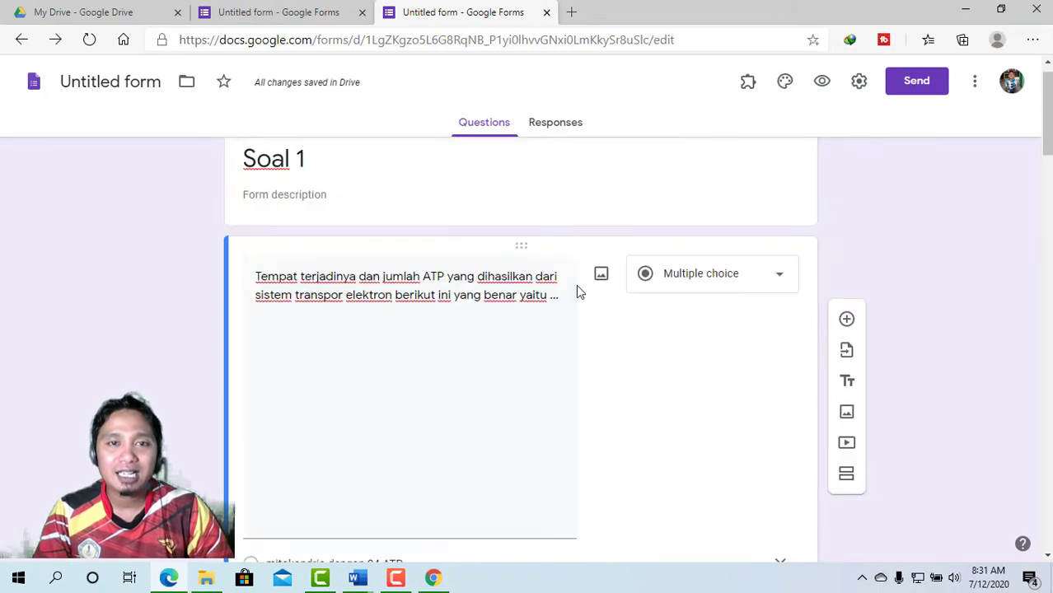
left_click(301, 13)
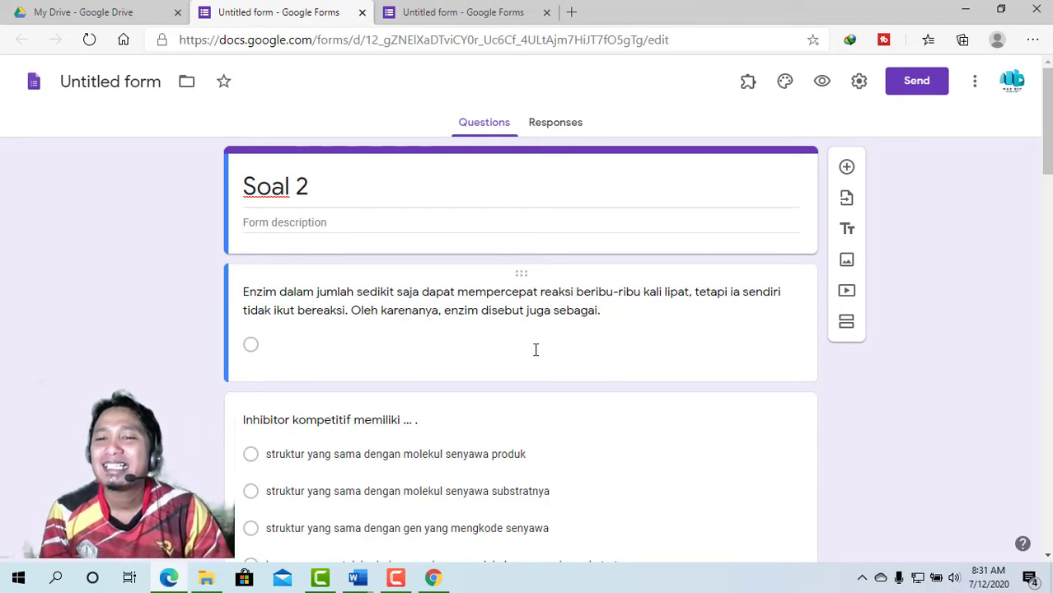
left_click(464, 15)
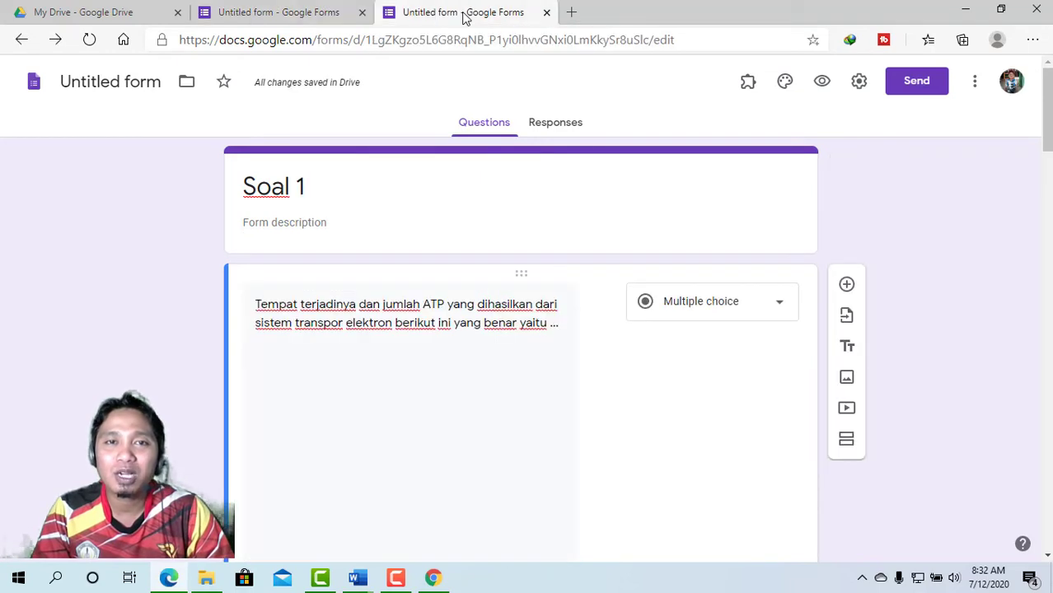
left_click(295, 18)
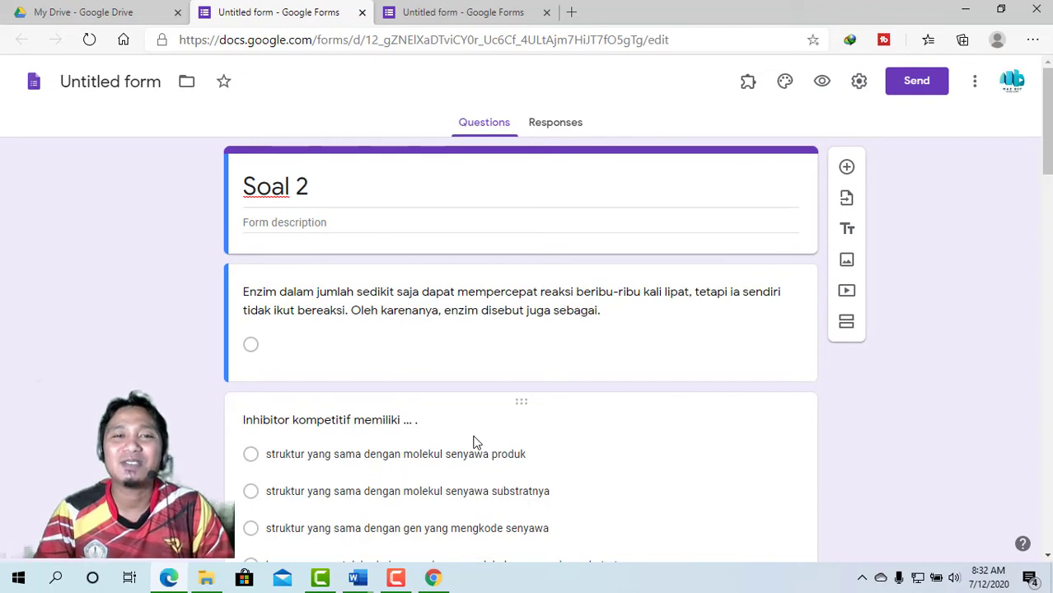
left_click(439, 14)
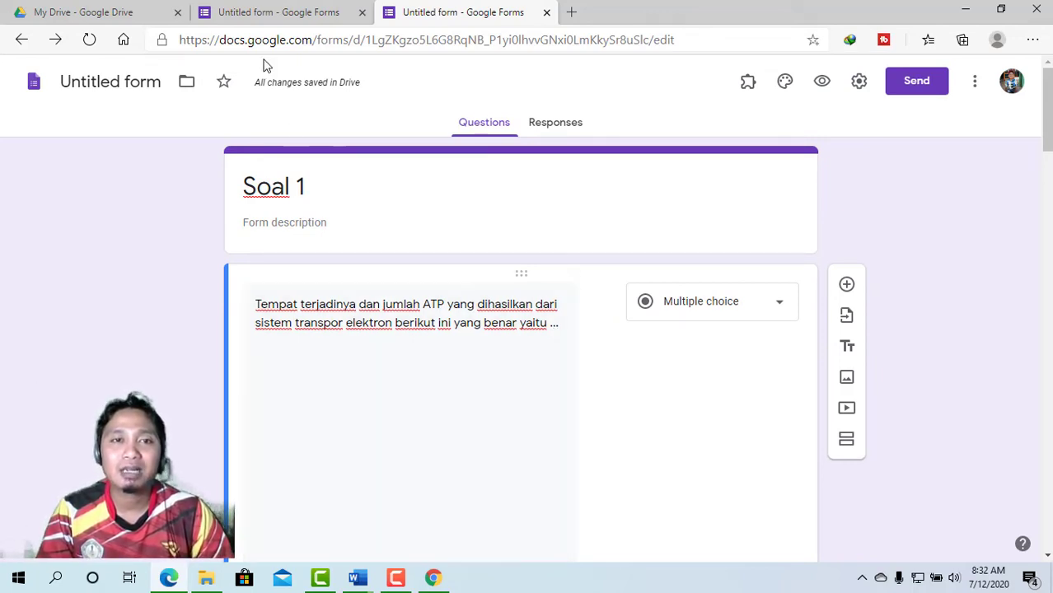
left_click(273, 12)
Check that the first two questions of the shared Soal 2 form can be opened for editing.
left_click(376, 454)
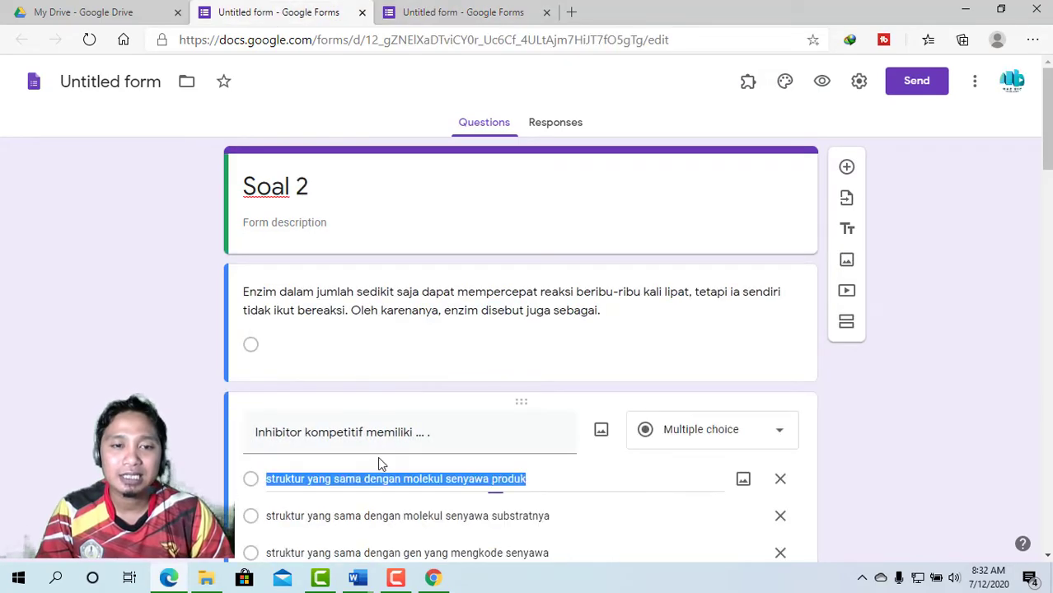
left_click(382, 303)
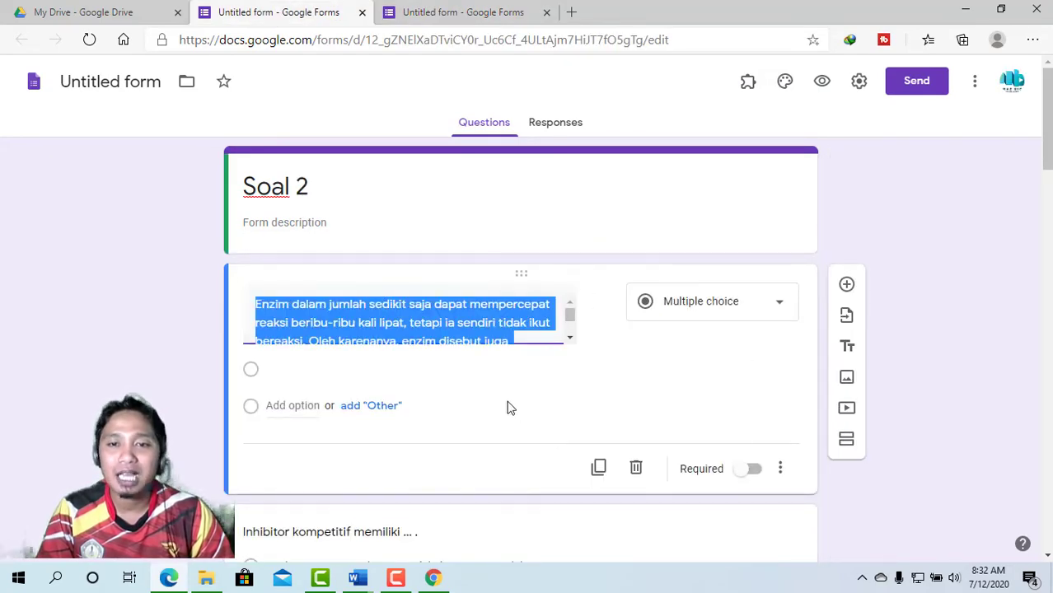
scroll(507, 405, "down", 3)
left_click(458, 416)
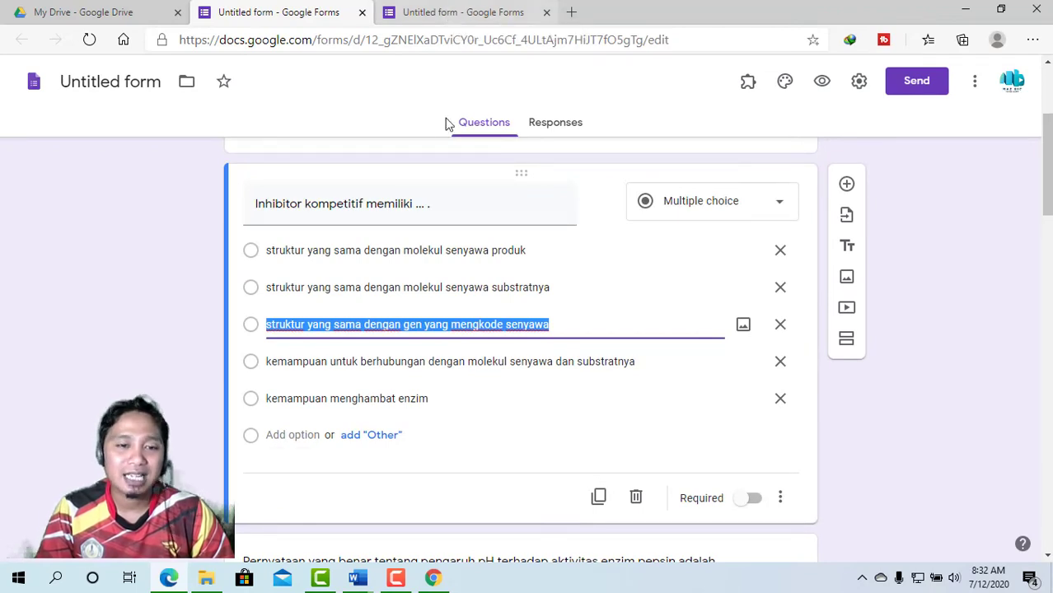
Switch to Chrome and transfer ownership of the Soal 2 form to the invited editor, confirming the change.
left_click(433, 580)
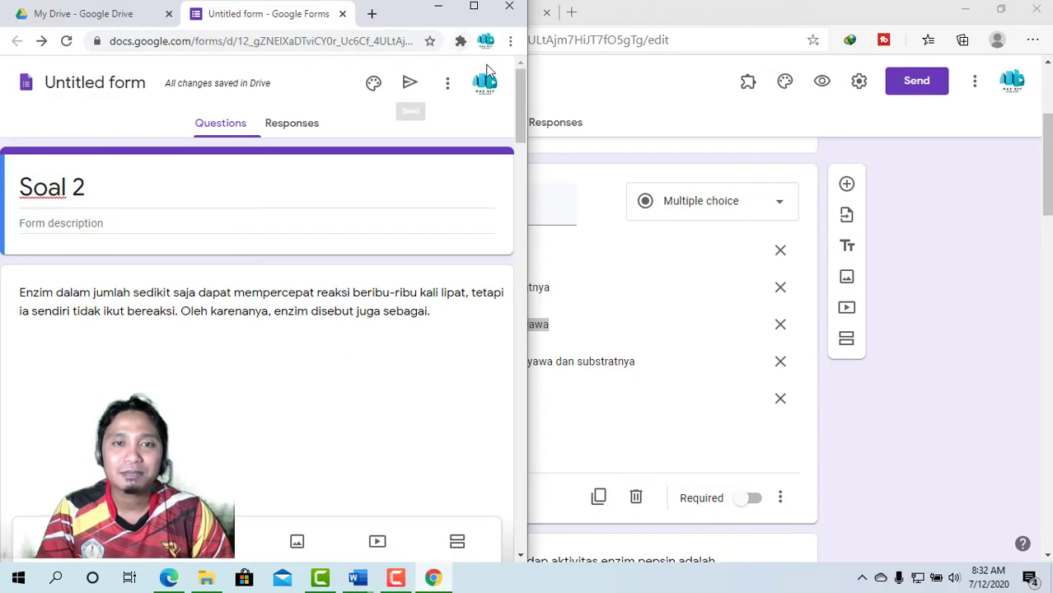
mouse_move(523, 122)
left_mouse_down()
mouse_move(524, 146)
mouse_move(523, 122)
left_mouse_up()
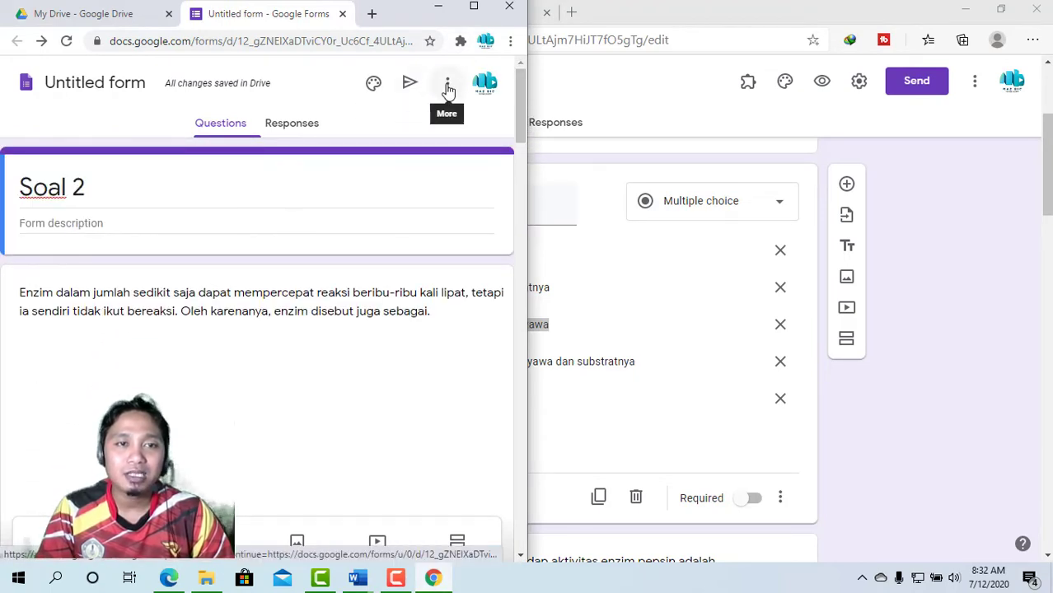
left_click(447, 86)
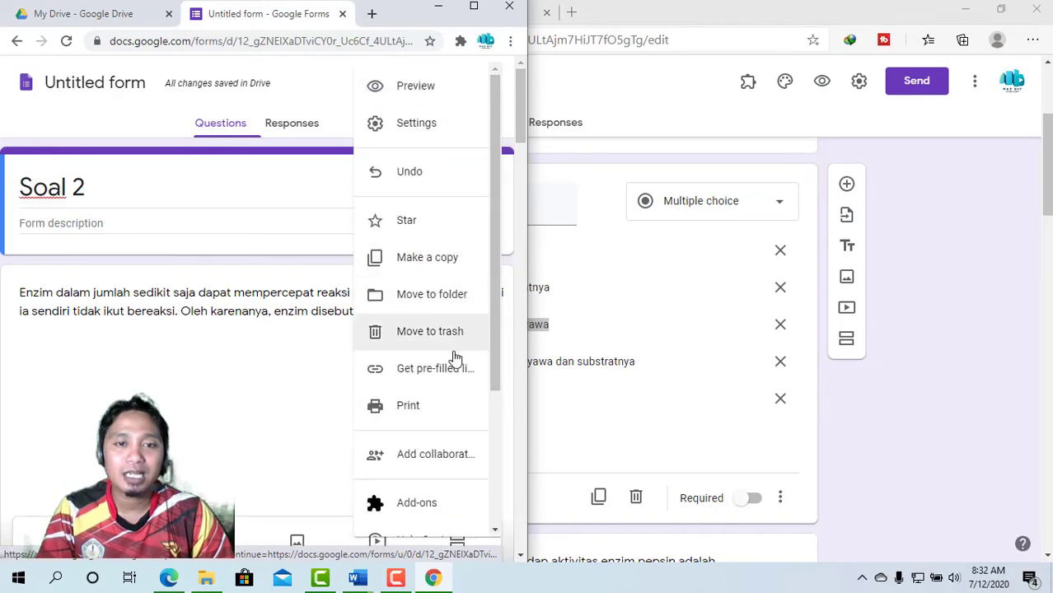
left_click(421, 461)
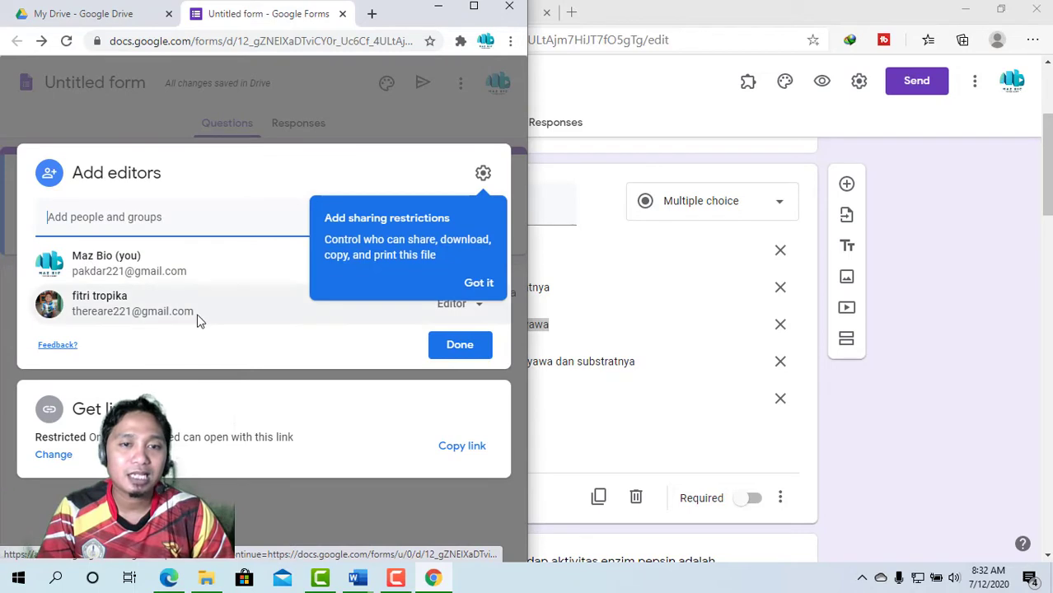
mouse_move(219, 313)
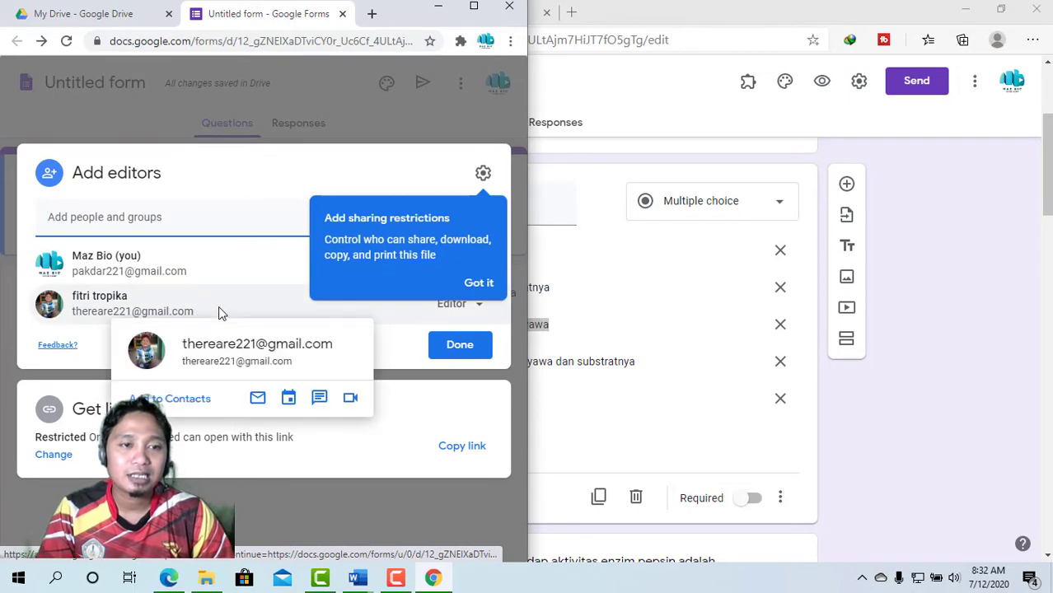
left_click(478, 283)
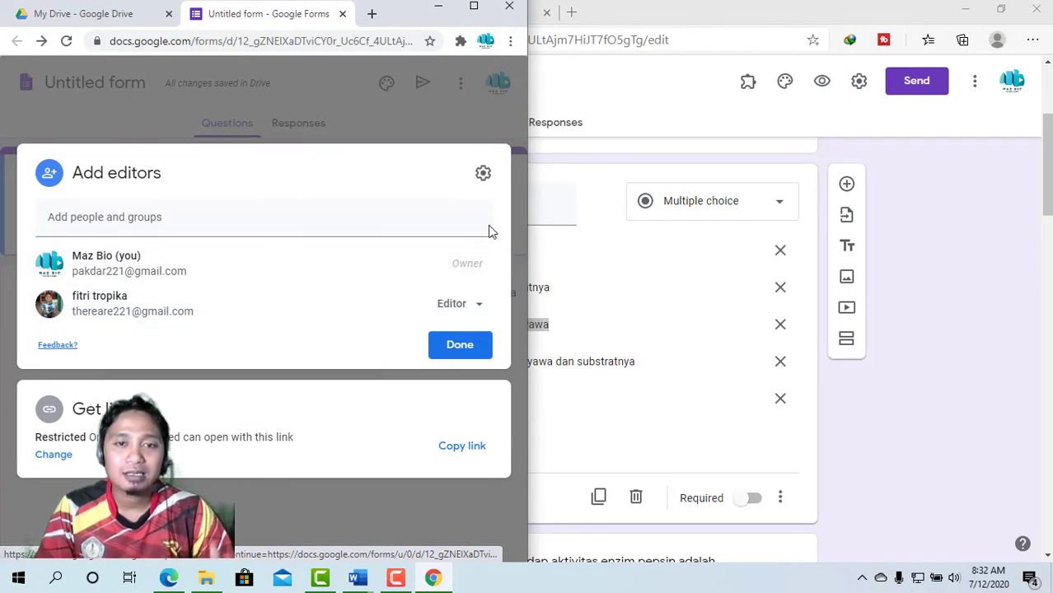
left_click(479, 306)
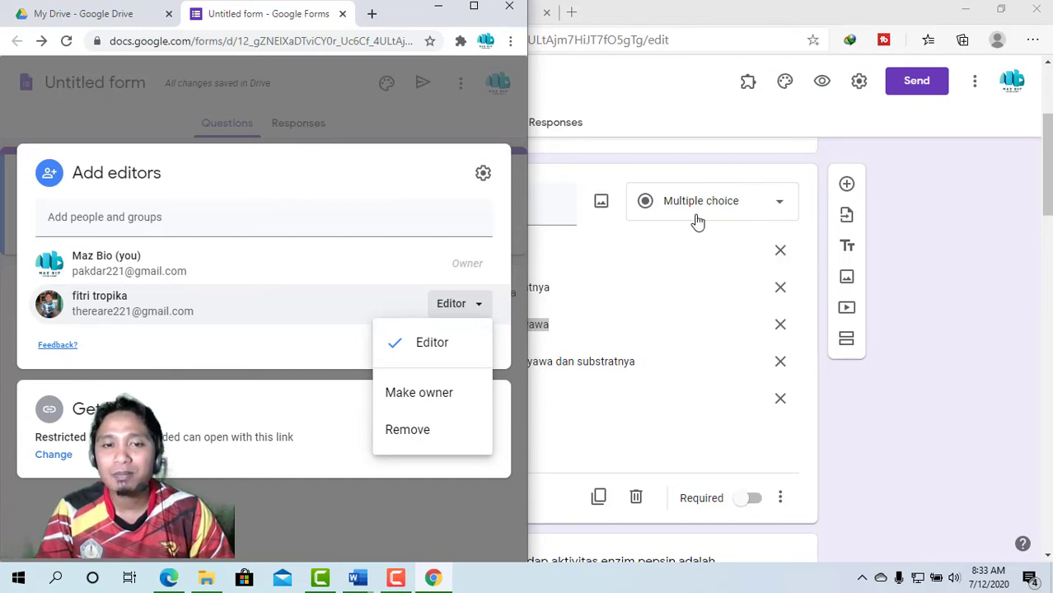
left_click(408, 401)
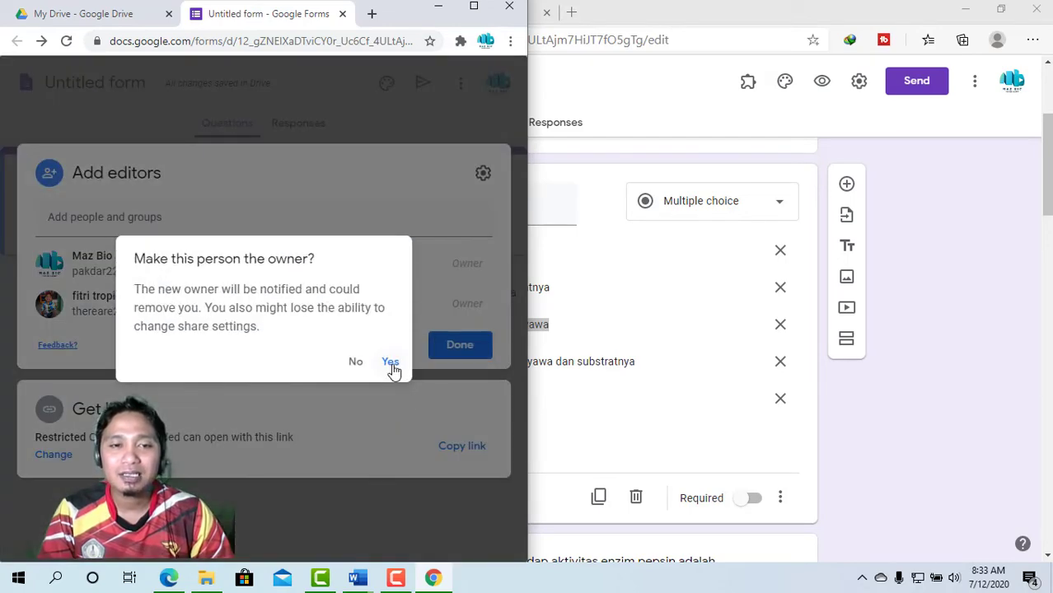
left_click(391, 366)
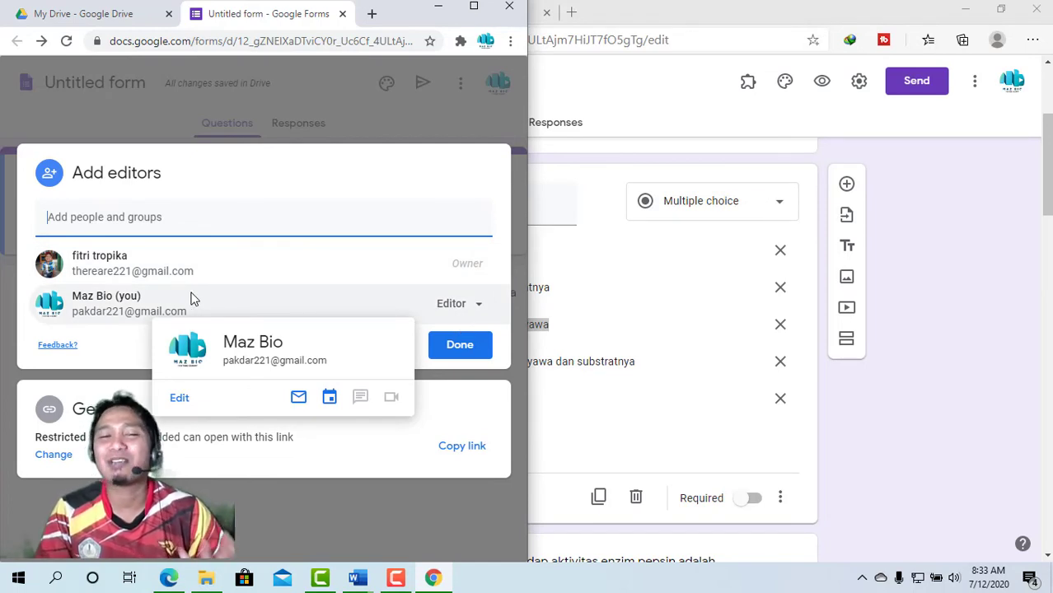
Check the role options for the former owner in the Soal 2 collaborator list, in Chrome and in Edge.
left_click(468, 305)
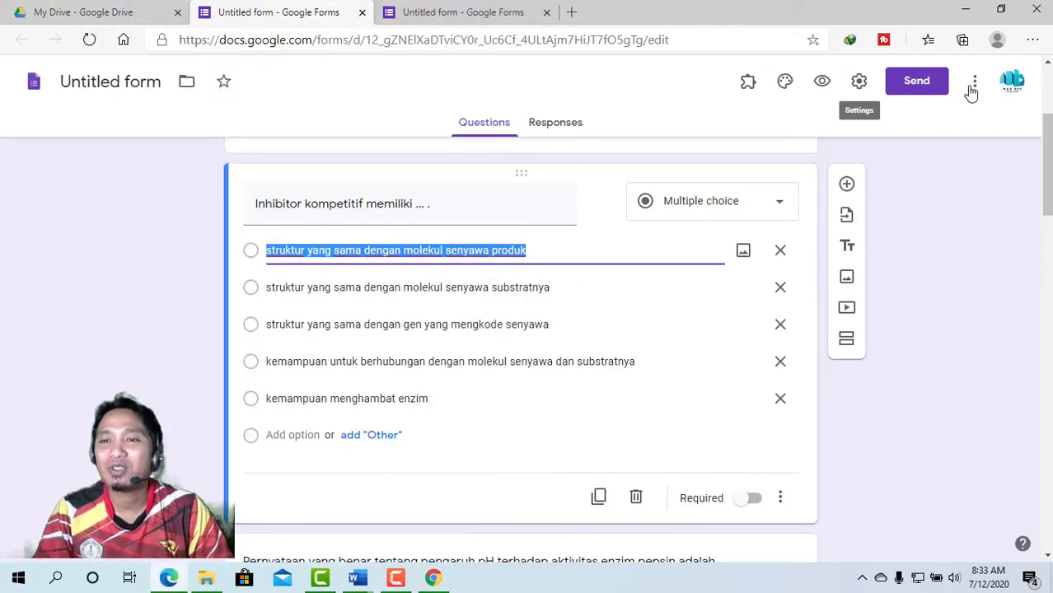
scroll(486, 171, "up", 3)
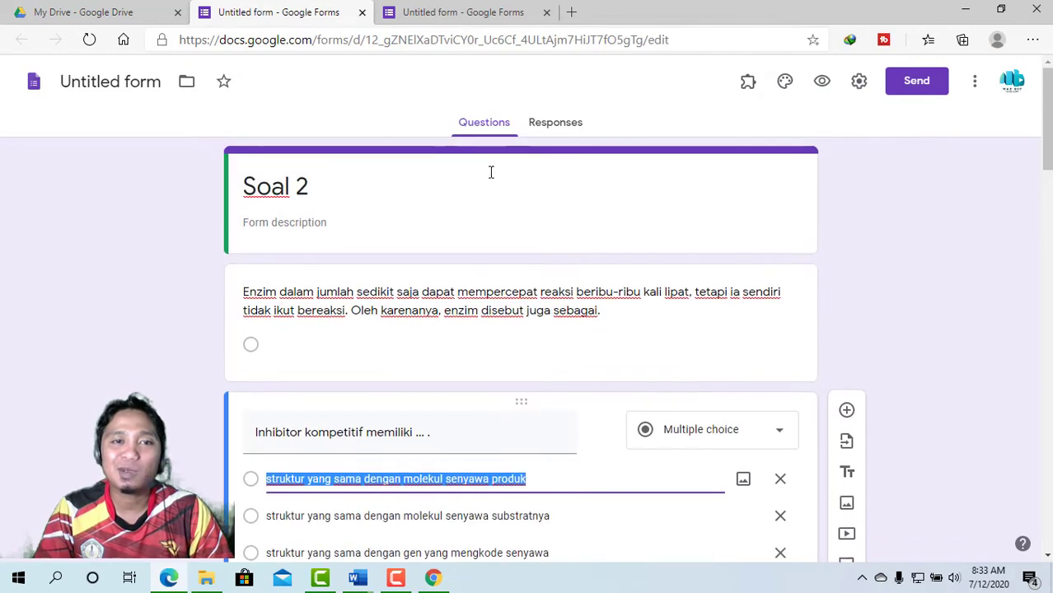
left_click(975, 86)
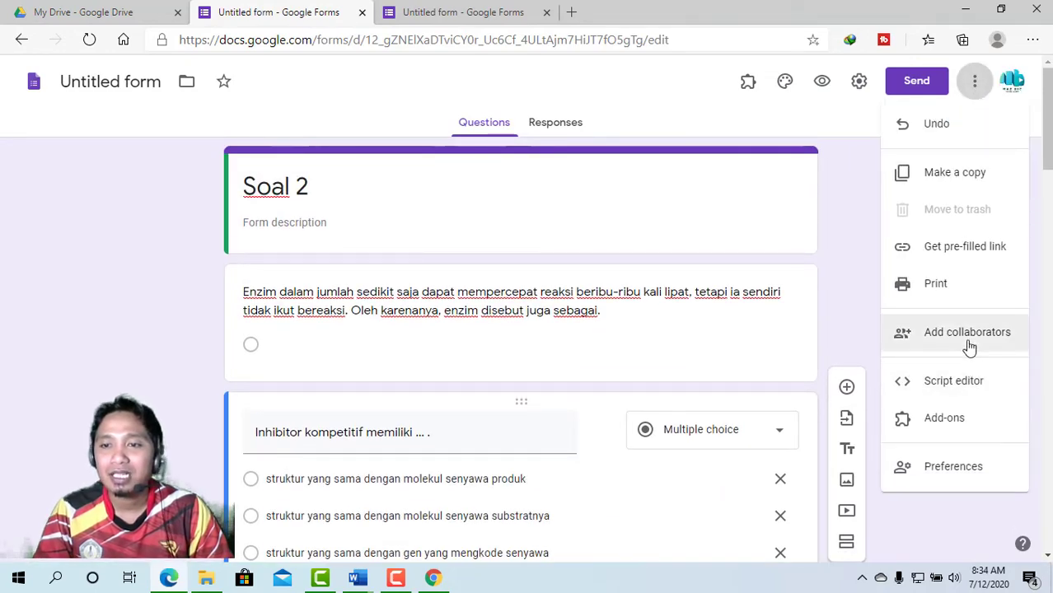
left_click(970, 344)
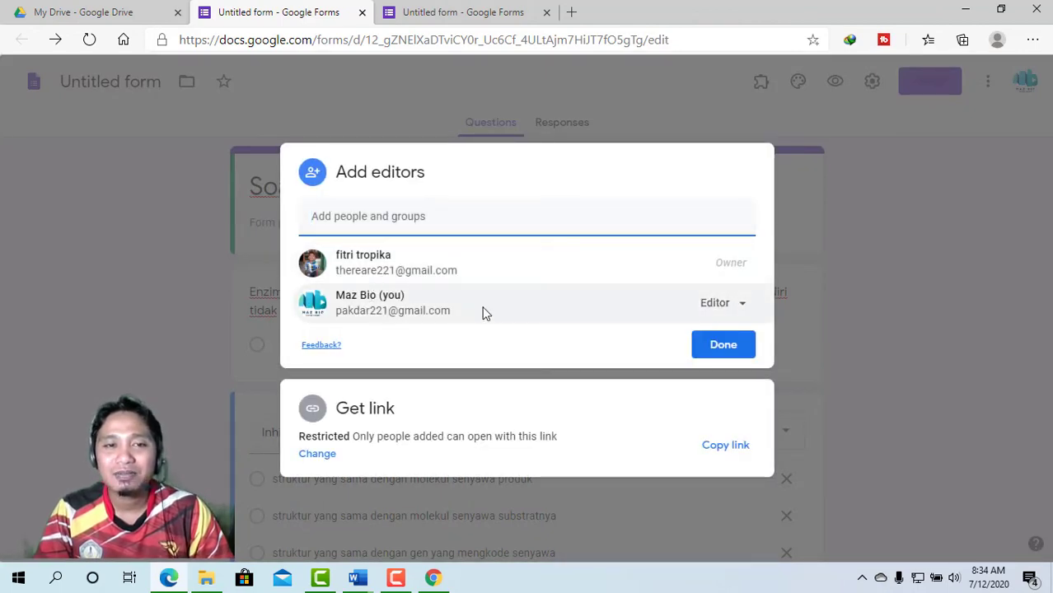
left_click(745, 307)
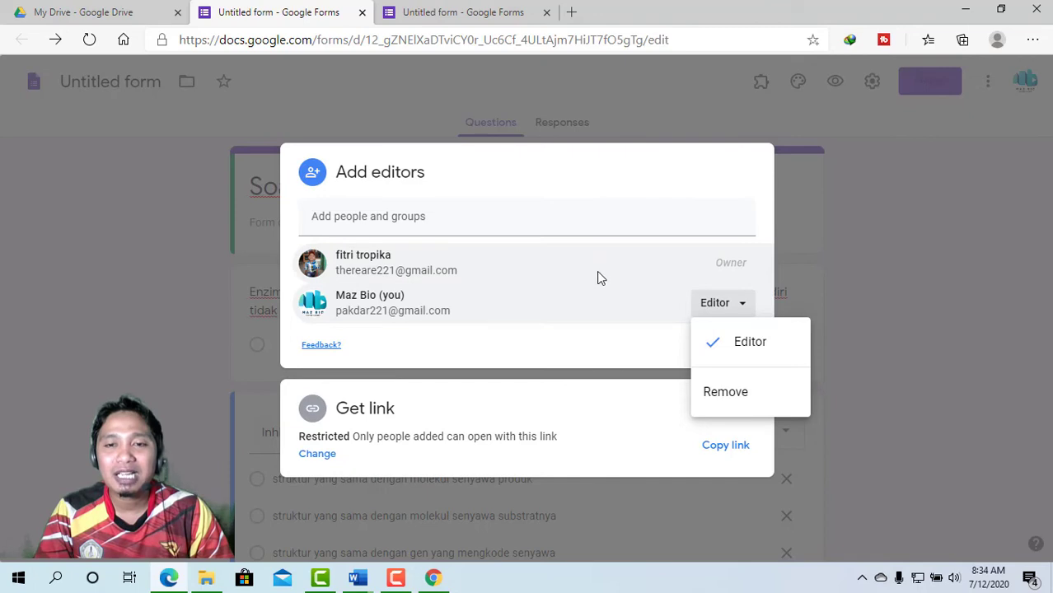
left_click(579, 262)
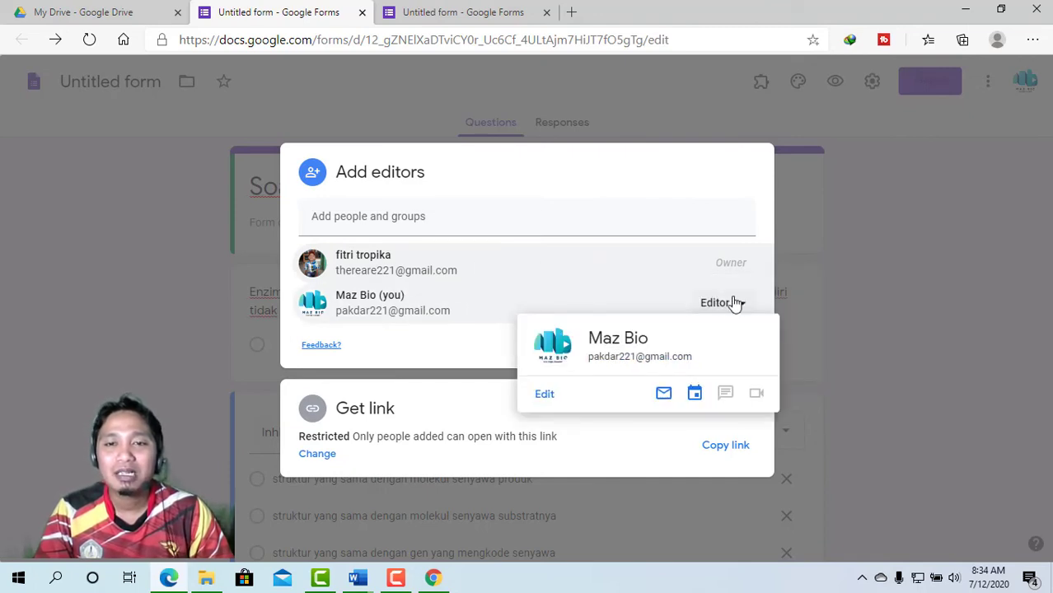
left_click(746, 307)
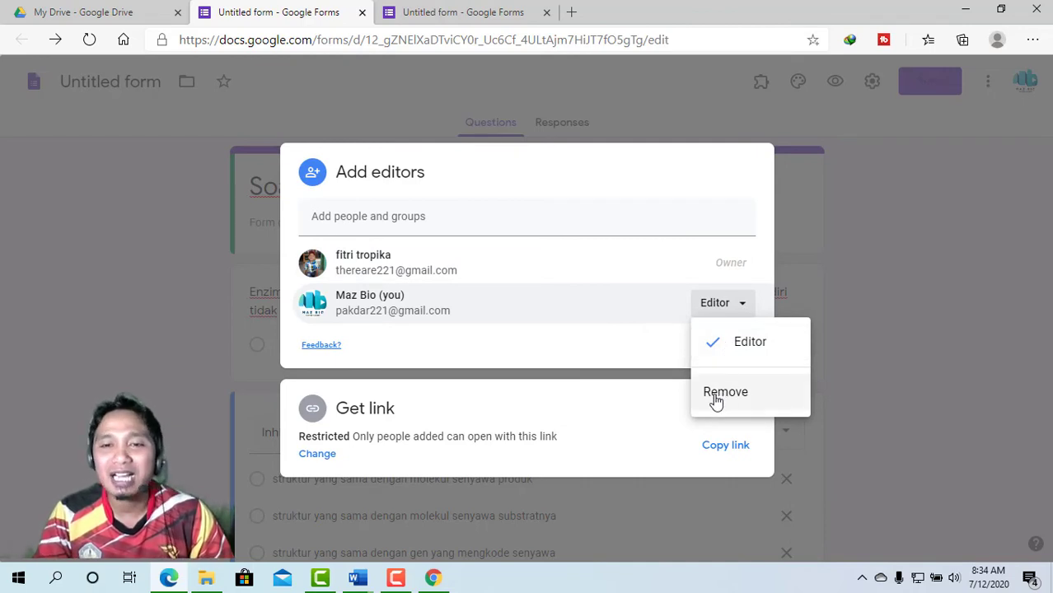
left_click(854, 228)
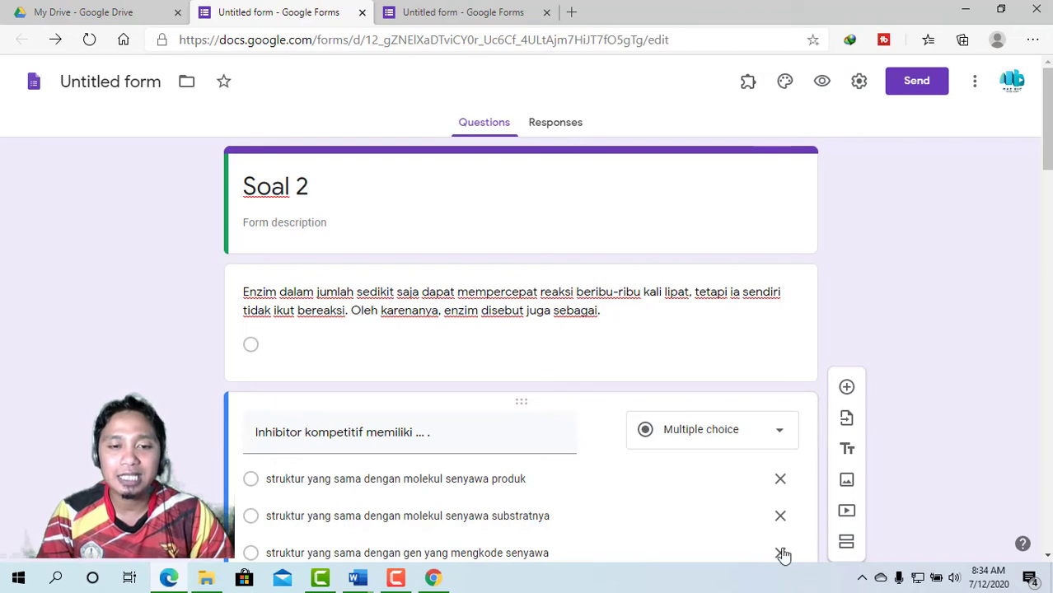
Place the Edge window beside Chrome and review which accounts are owner and editor of the Soal 2 form.
left_click(432, 579)
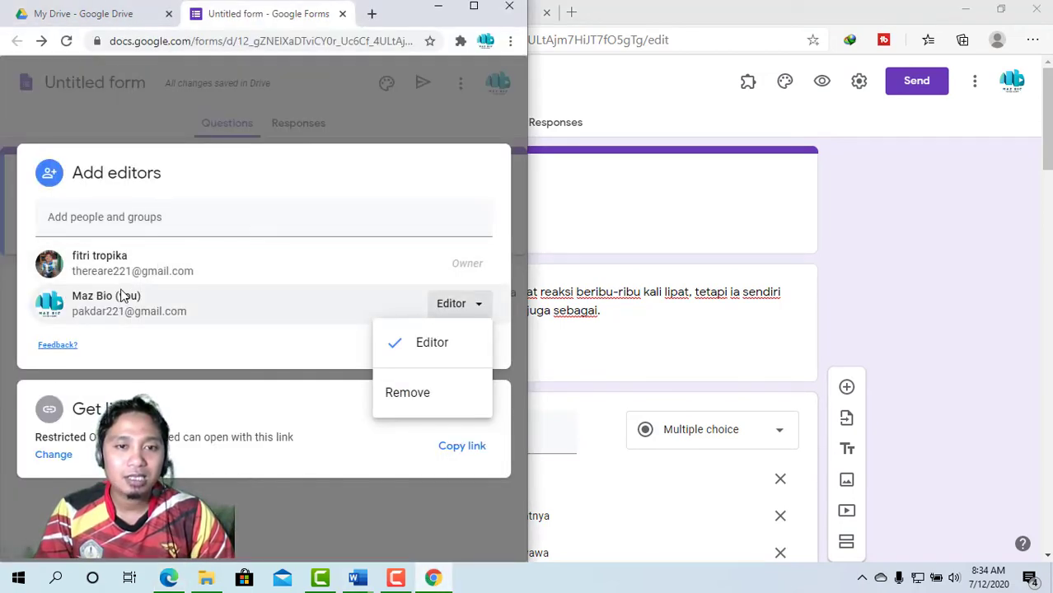
left_click(726, 399)
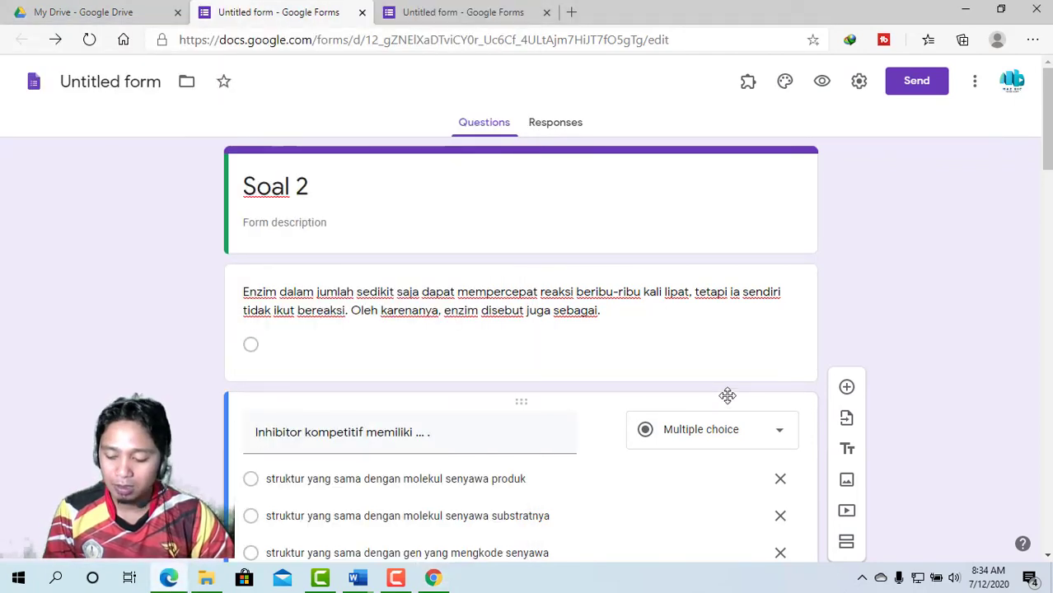
key("super+Right")
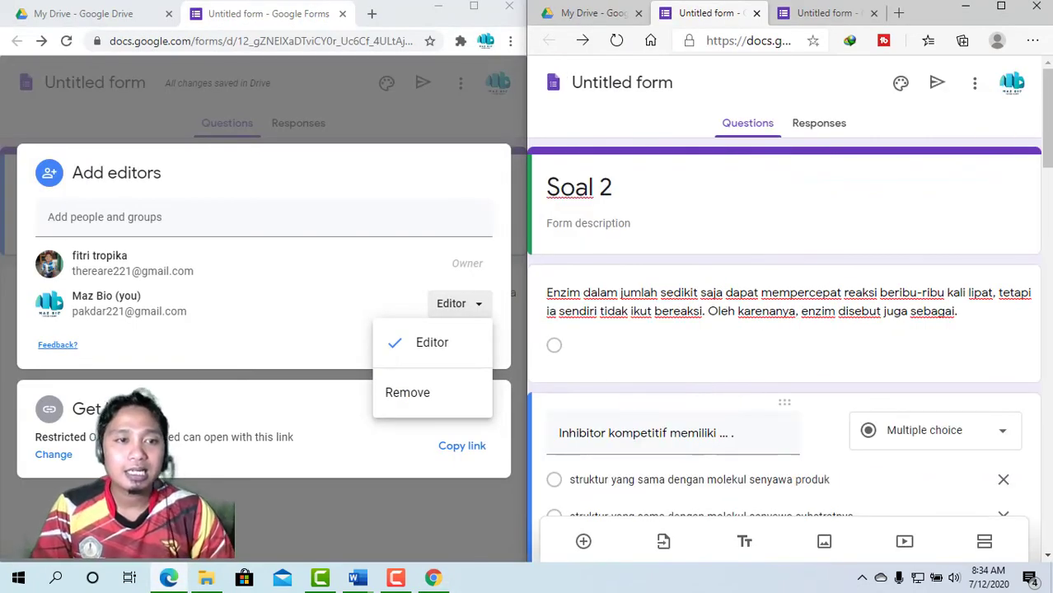
mouse_move(173, 306)
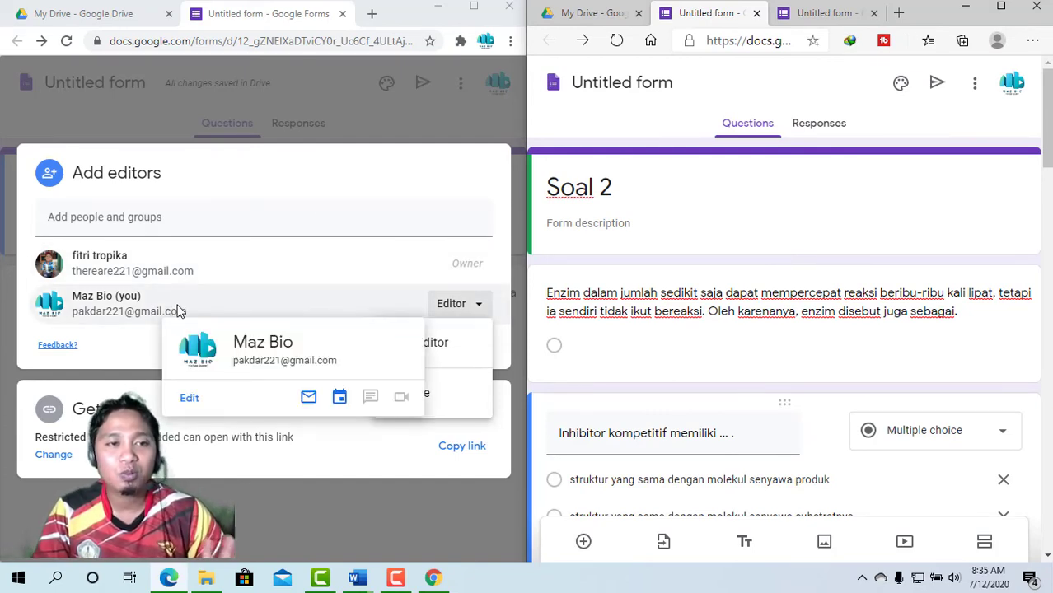
mouse_move(221, 256)
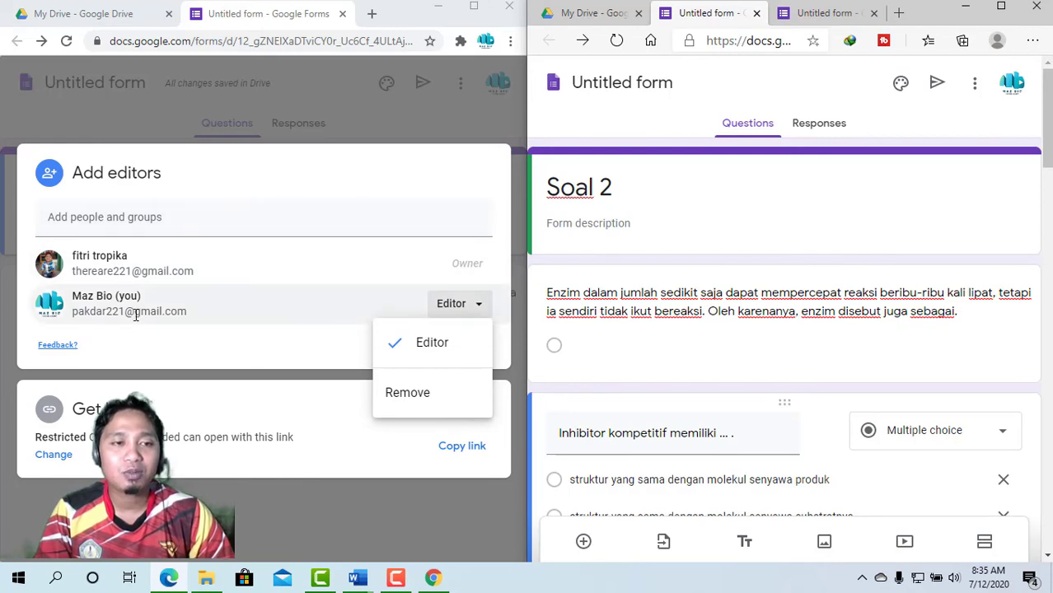
mouse_move(135, 314)
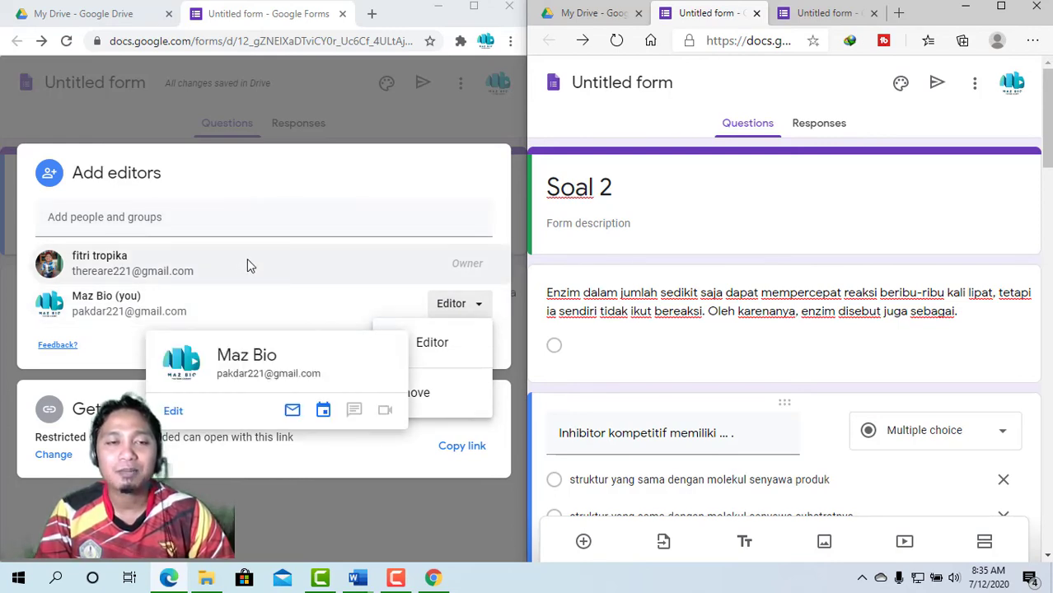
mouse_move(249, 265)
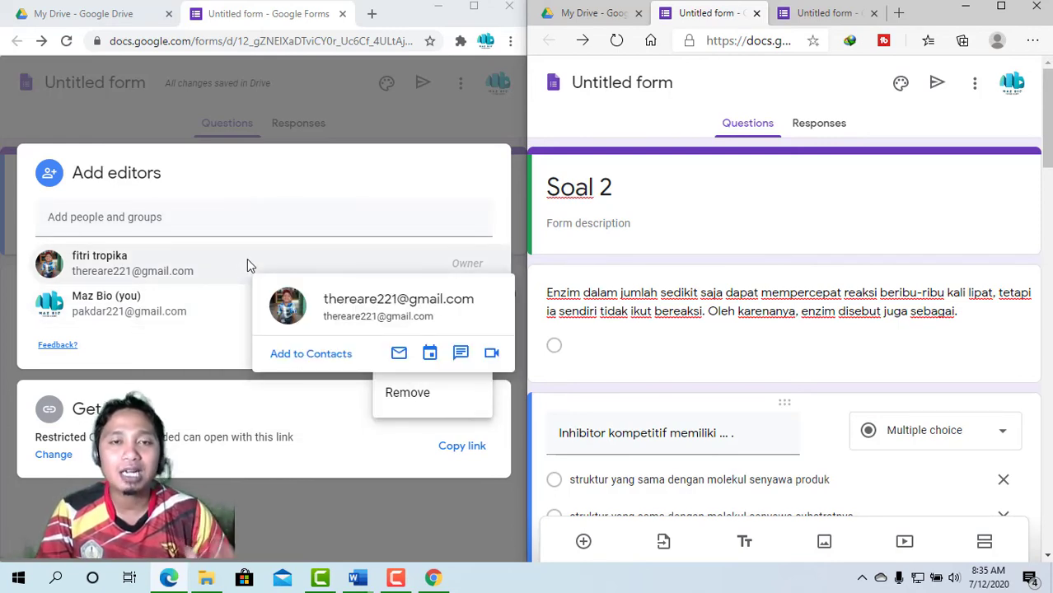
Compare the open Soal 2 form with the Soal 1 form in Edge.
left_click(733, 198)
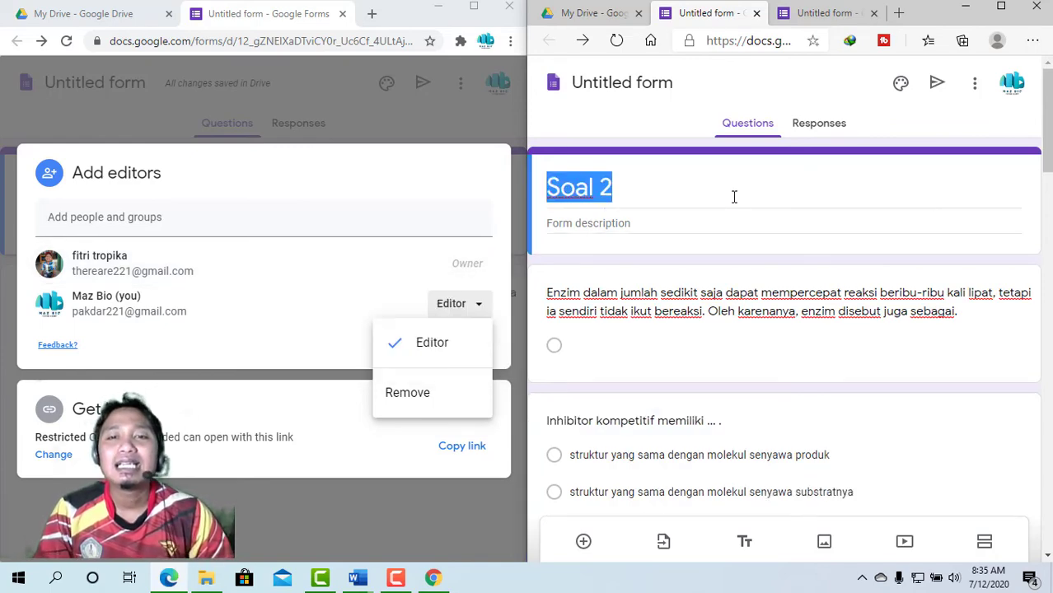
left_click(814, 14)
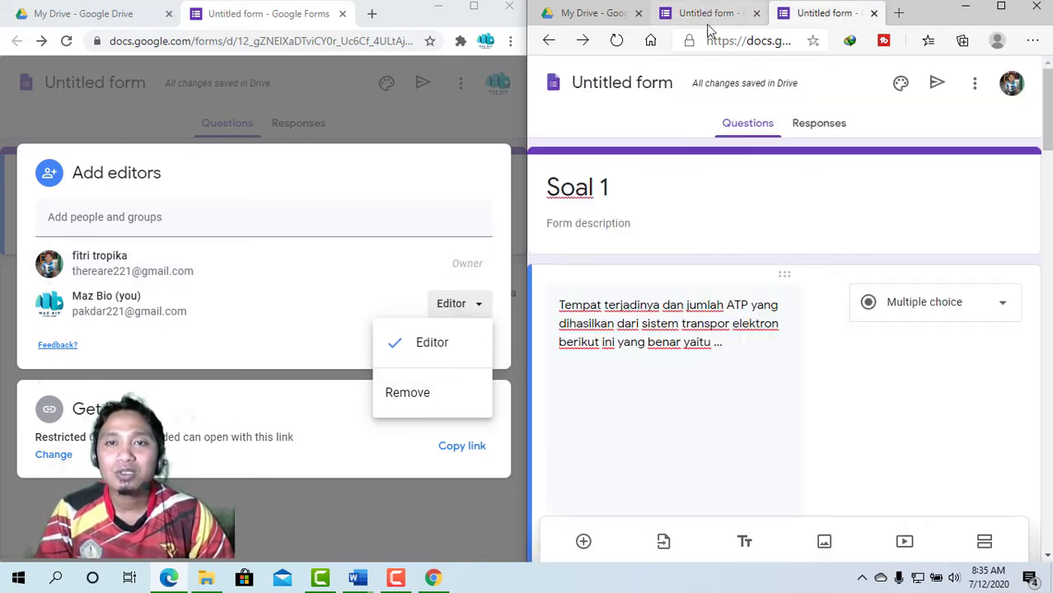
left_click(716, 14)
left_click(816, 14)
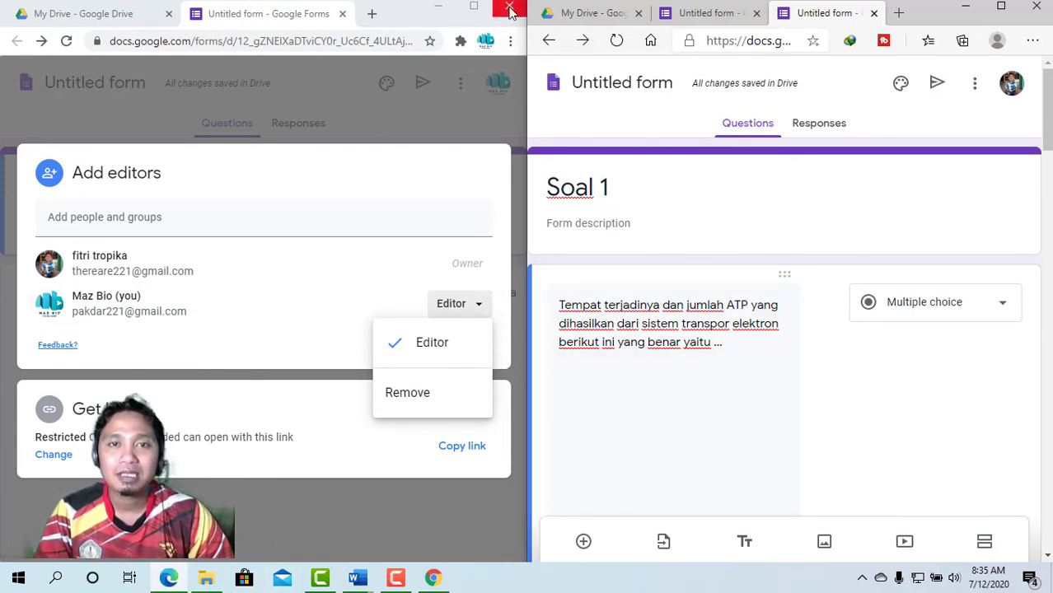
Minimize Chrome, maximize the Edge window and bring up the Soal 2 form.
left_click(439, 10)
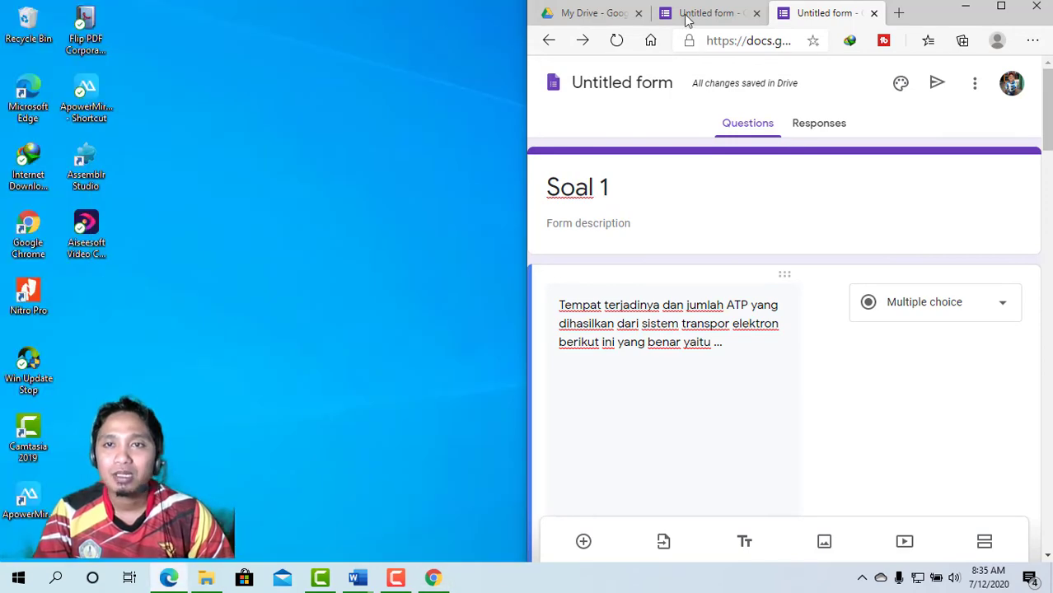
left_click(1001, 6)
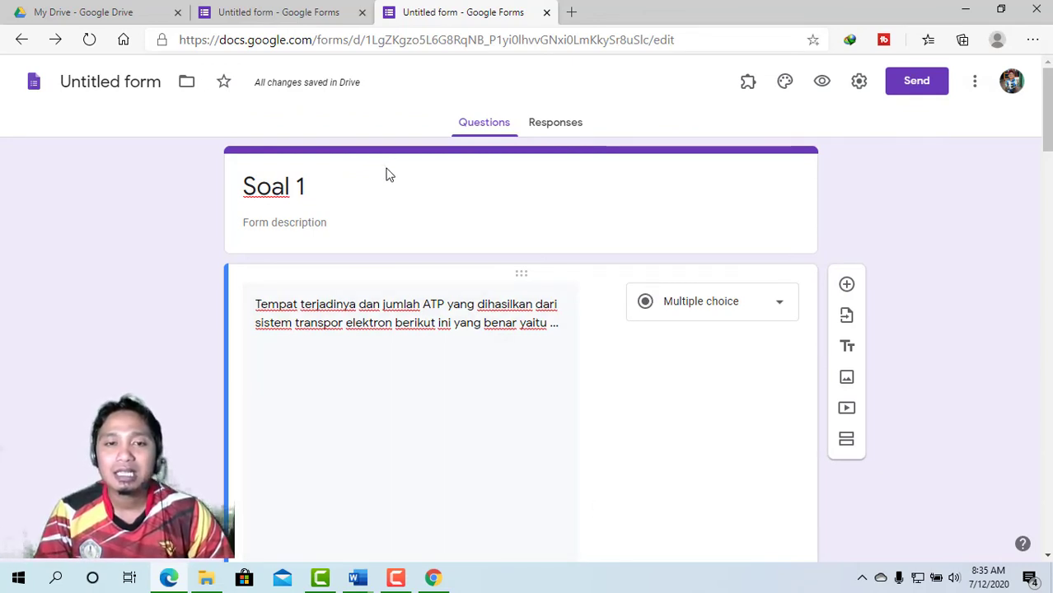
left_click(260, 15)
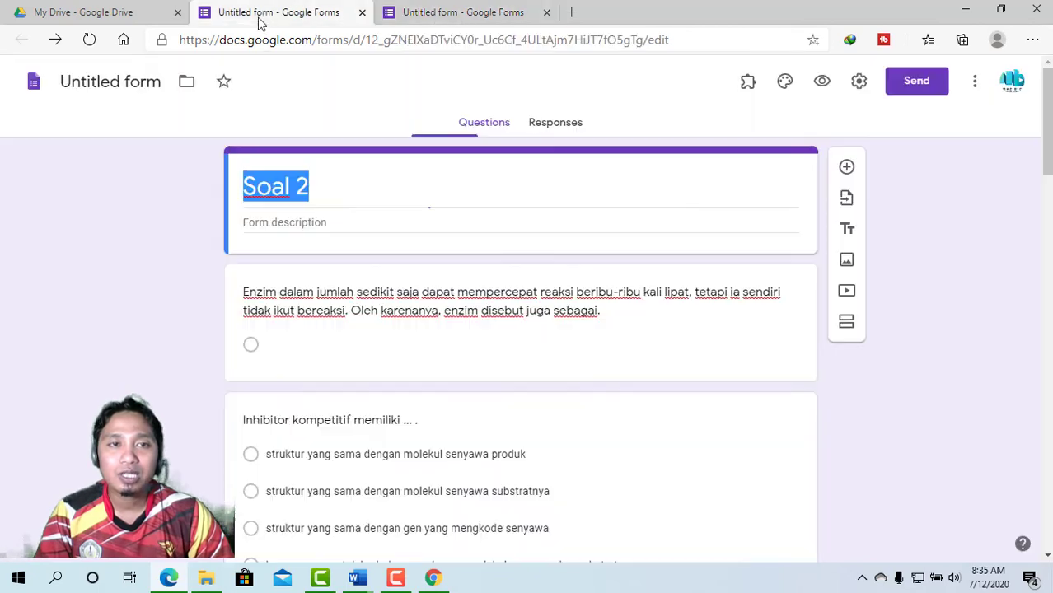
Start a question import in the Soal 1 form and choose the Soal 2 form as the source.
left_click(430, 18)
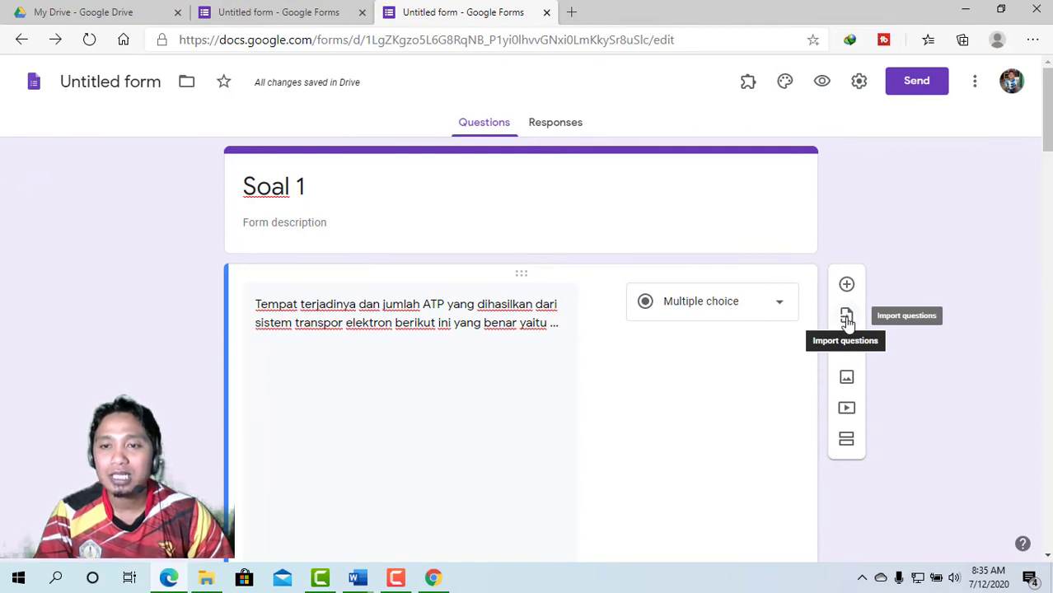
left_click(847, 318)
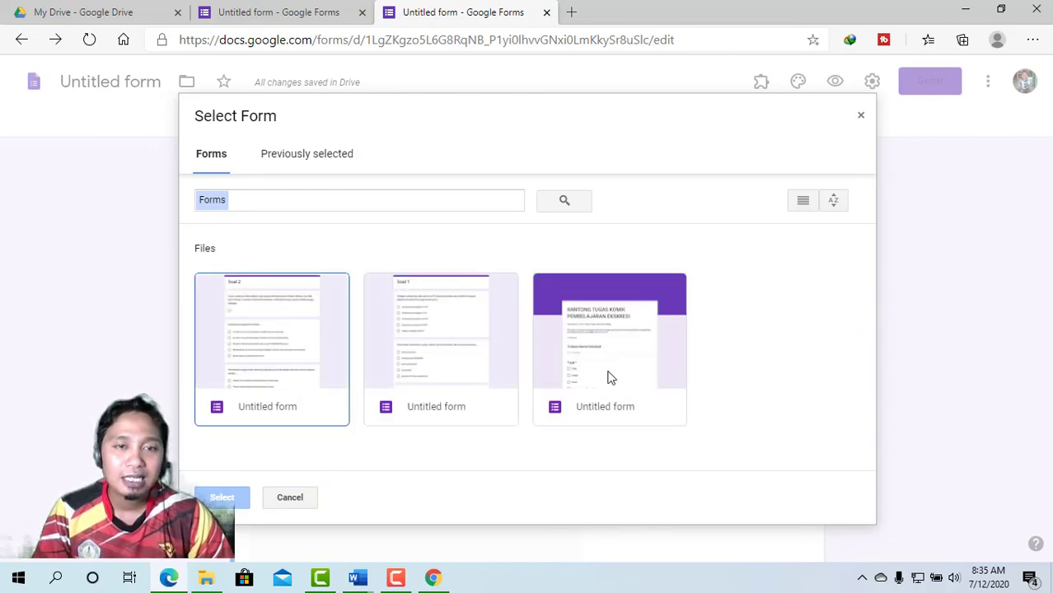
left_click(277, 16)
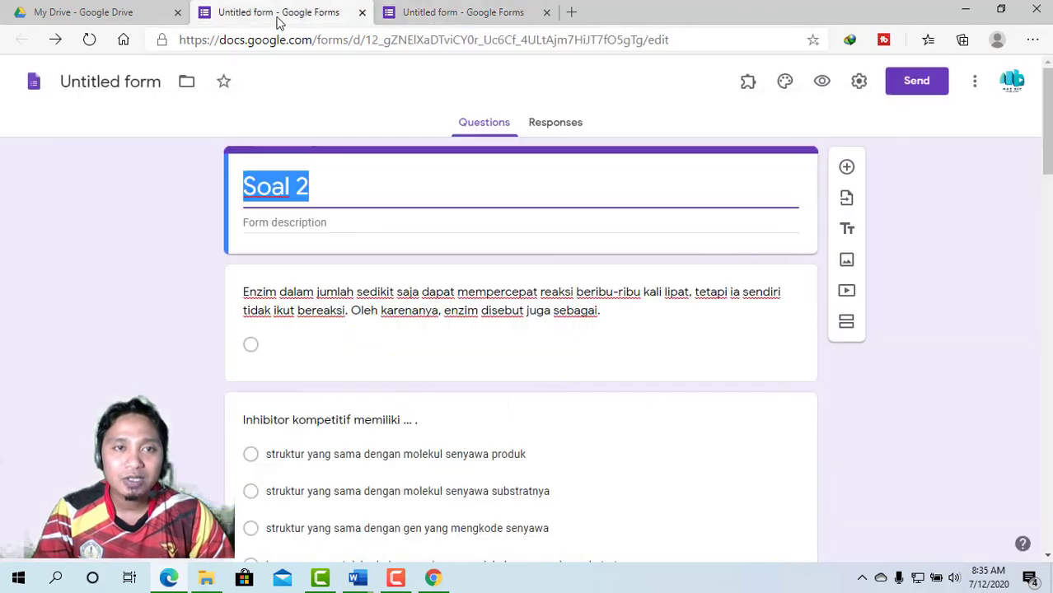
left_click(439, 17)
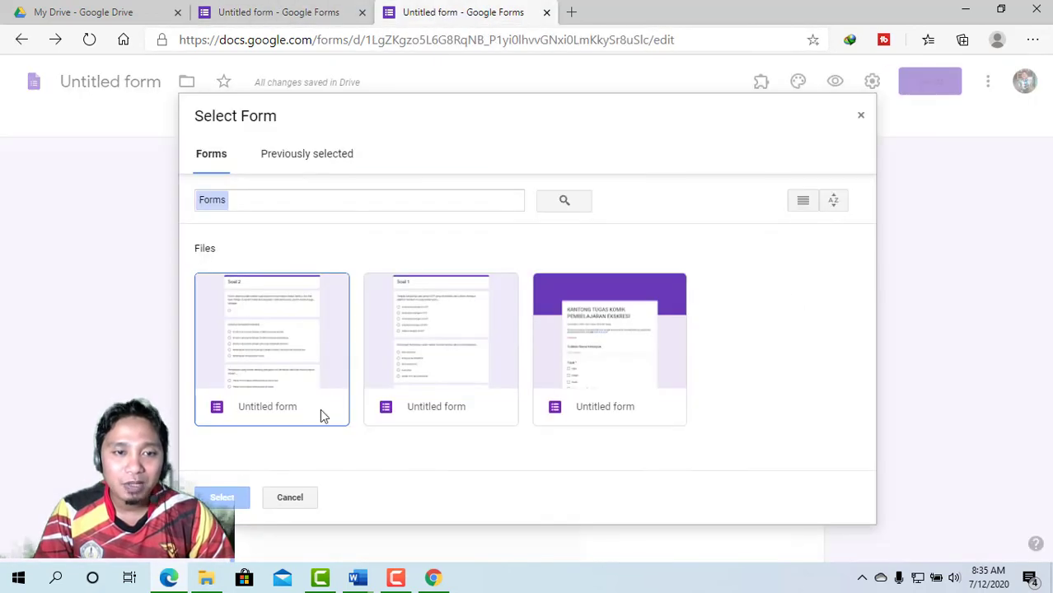
left_click(272, 355)
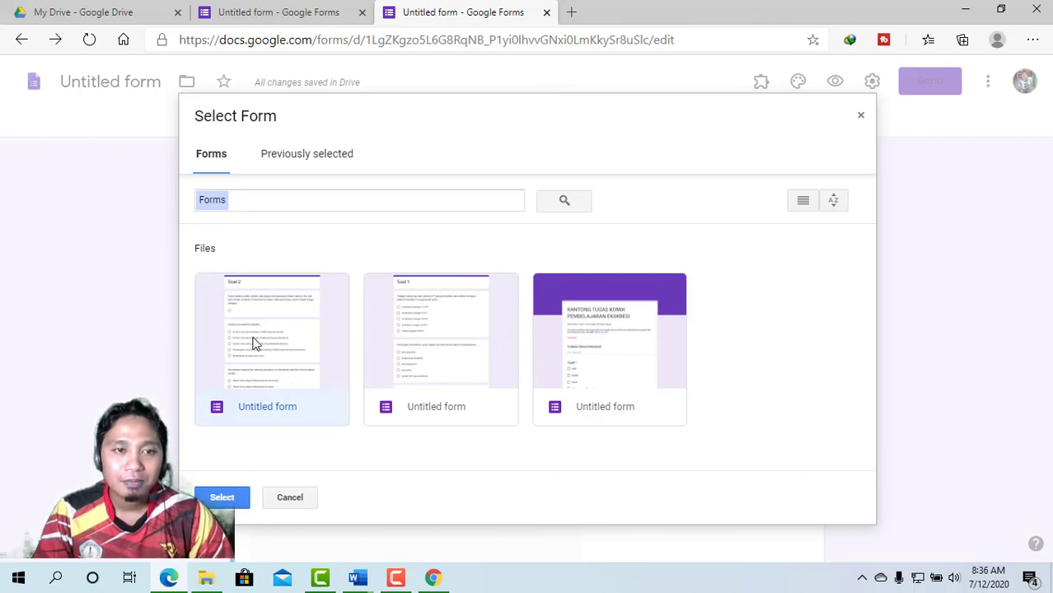
left_click(213, 505)
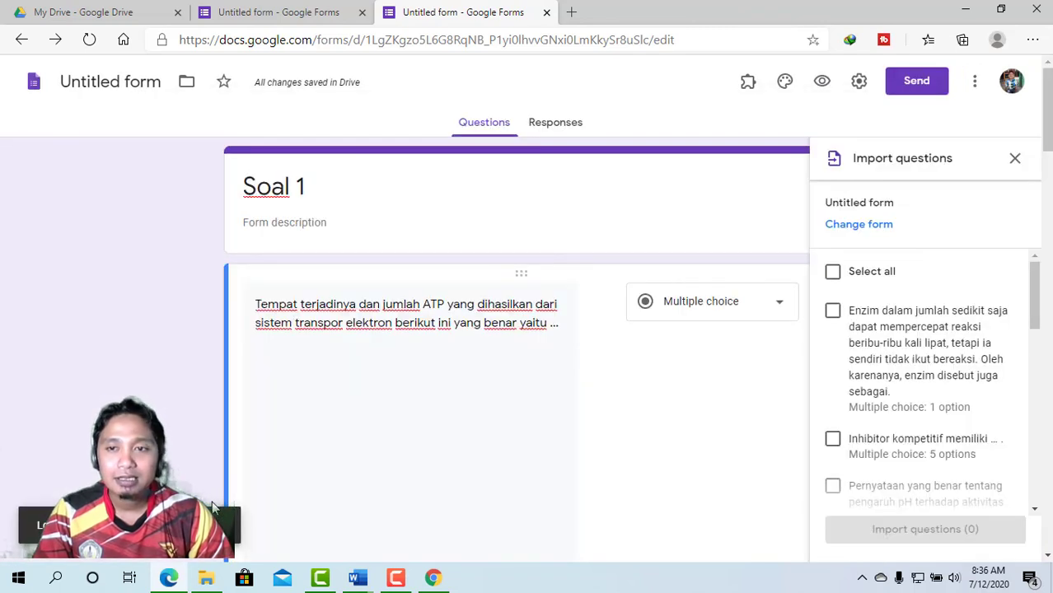
Check the importable questions against the Soal 2 form, select all of them and import them into Soal 1.
left_click_drag(1030, 297, 1024, 330)
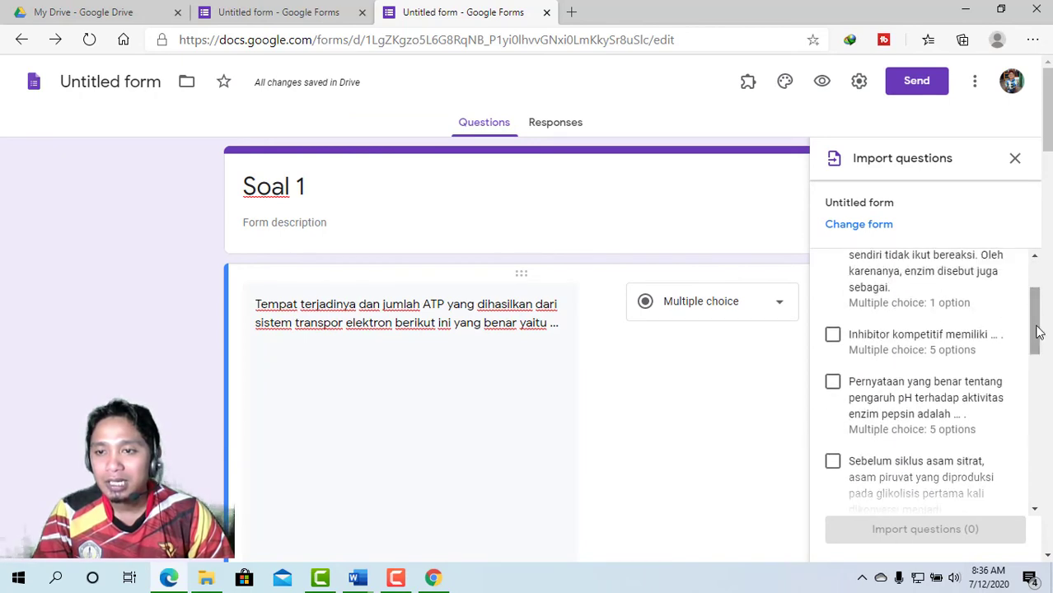
scroll(981, 330, "up", 2)
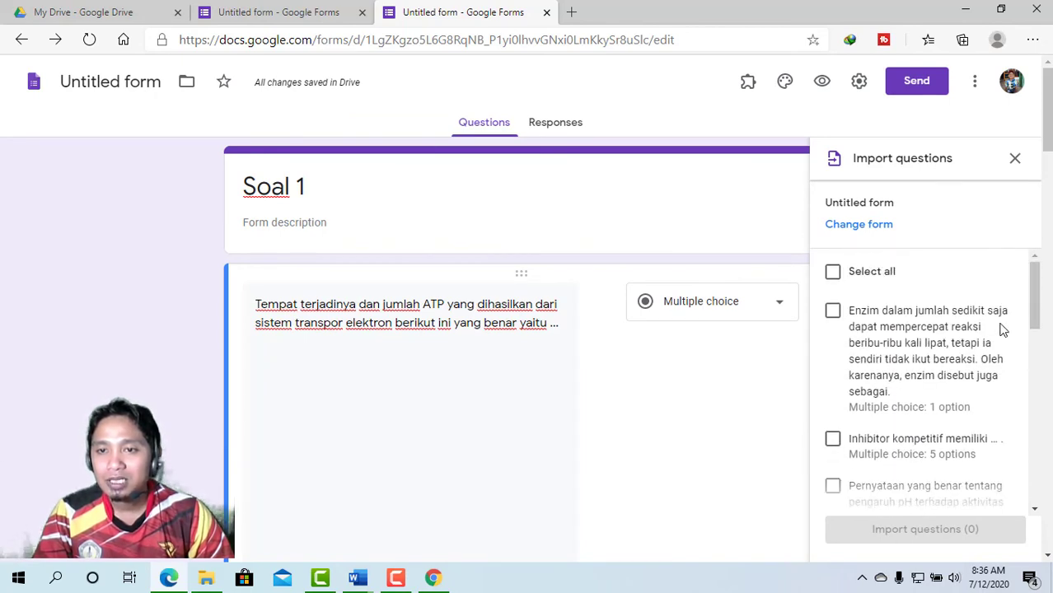
left_click(279, 11)
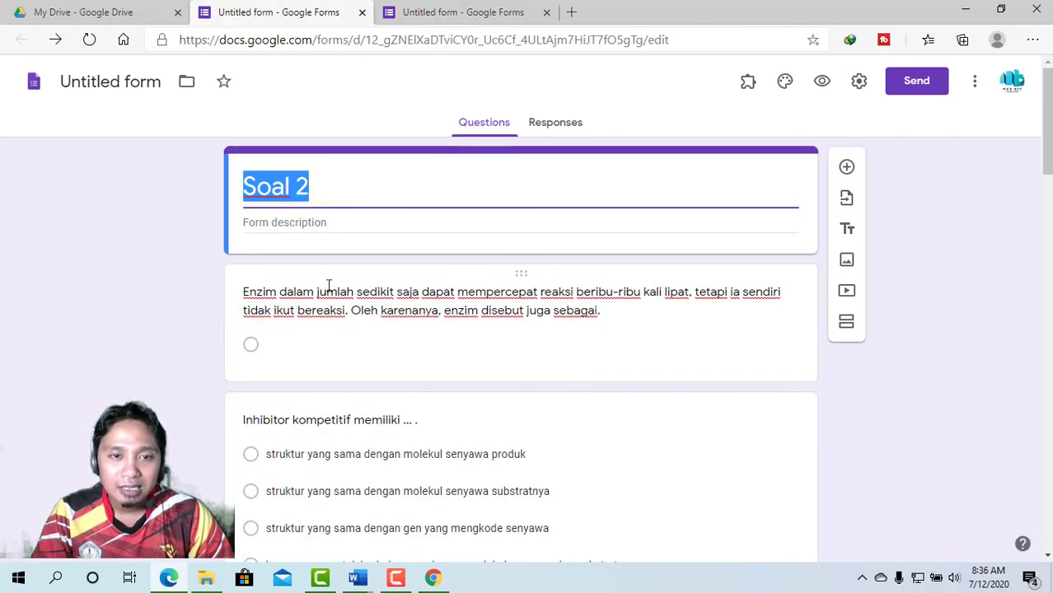
left_click(447, 14)
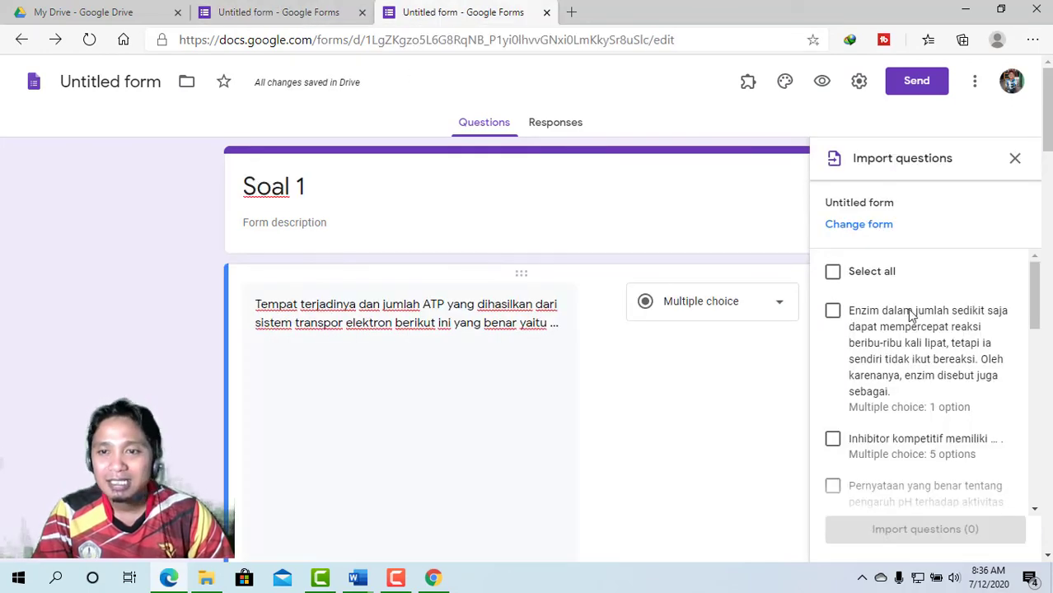
left_click(833, 273)
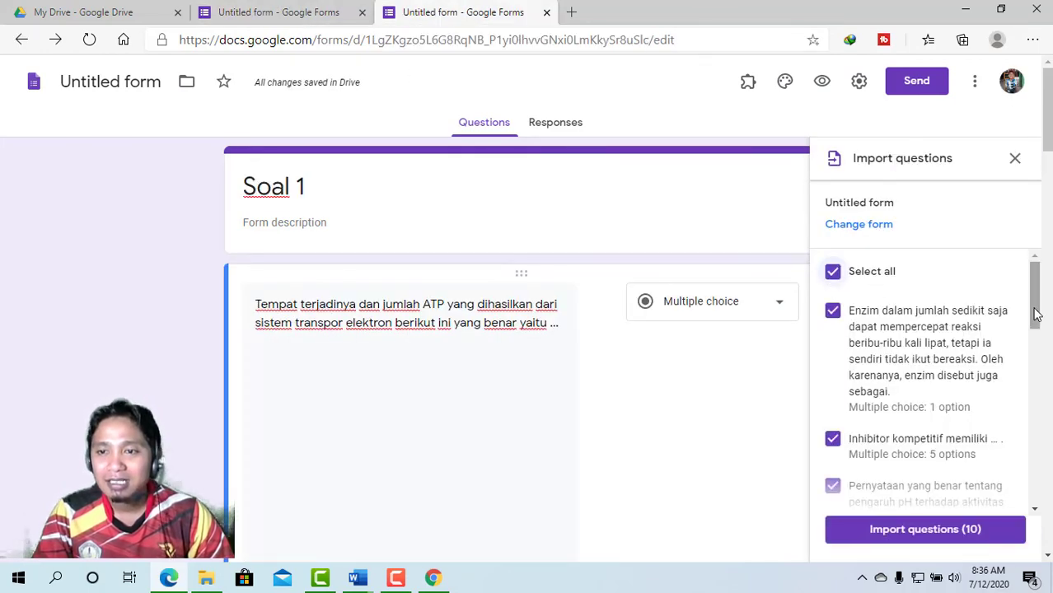
left_click_drag(1034, 306, 1046, 452)
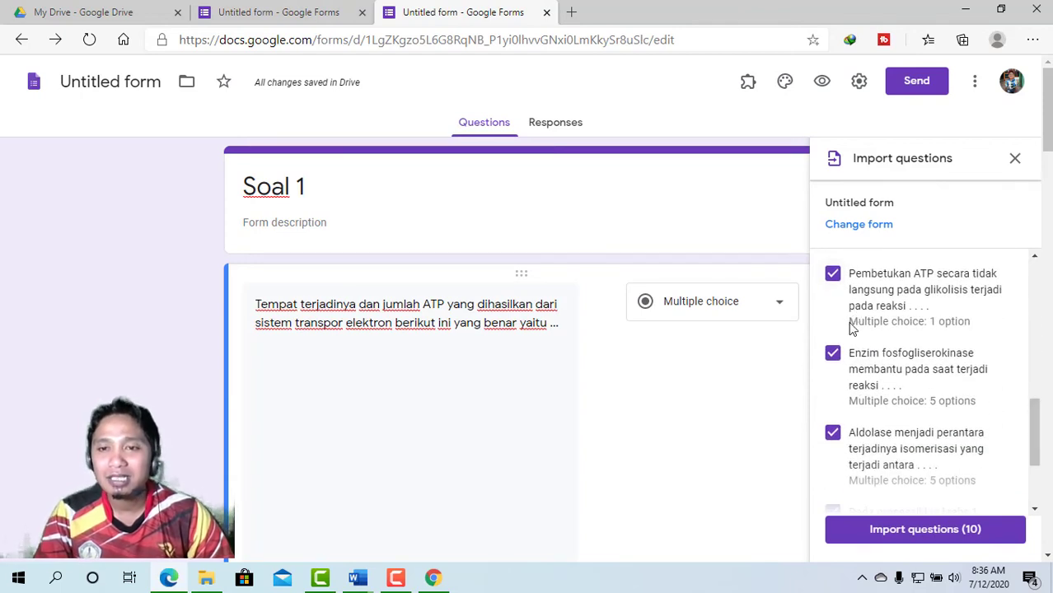
left_click_drag(1037, 439, 1034, 493)
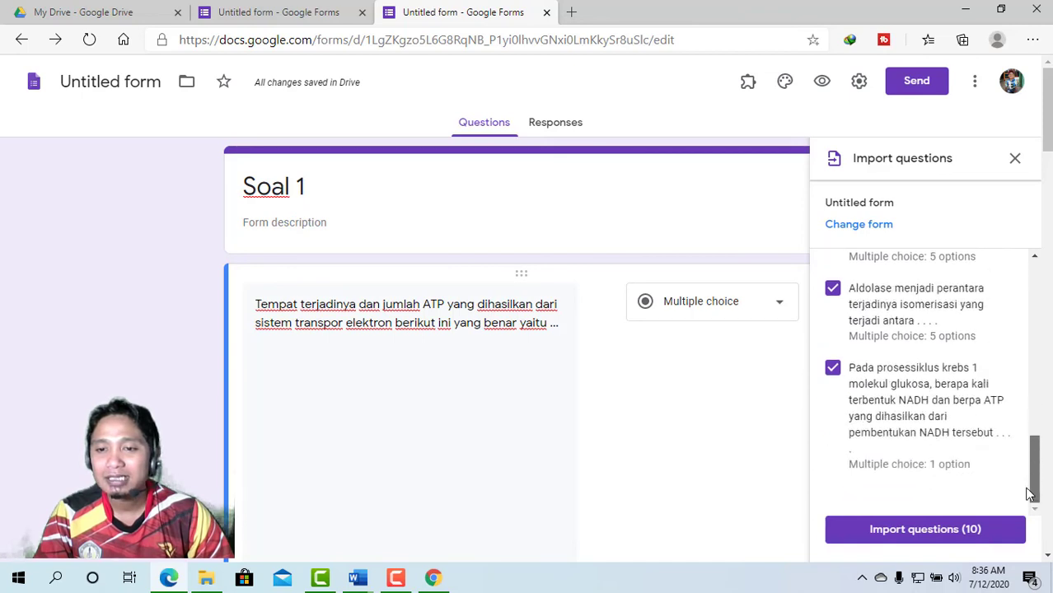
left_click(921, 532)
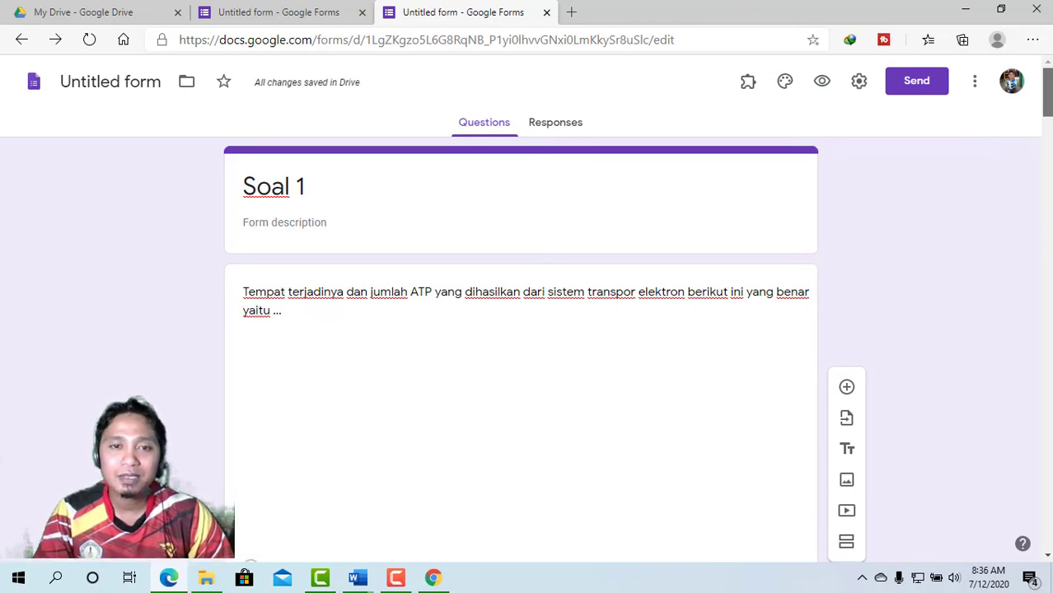
Look through the imported questions in Soal 1 and close the Soal 2 form's browser tab.
scroll(521, 346, "down", 3)
scroll(520, 346, "up", 1)
scroll(1048, 289, "down", 15)
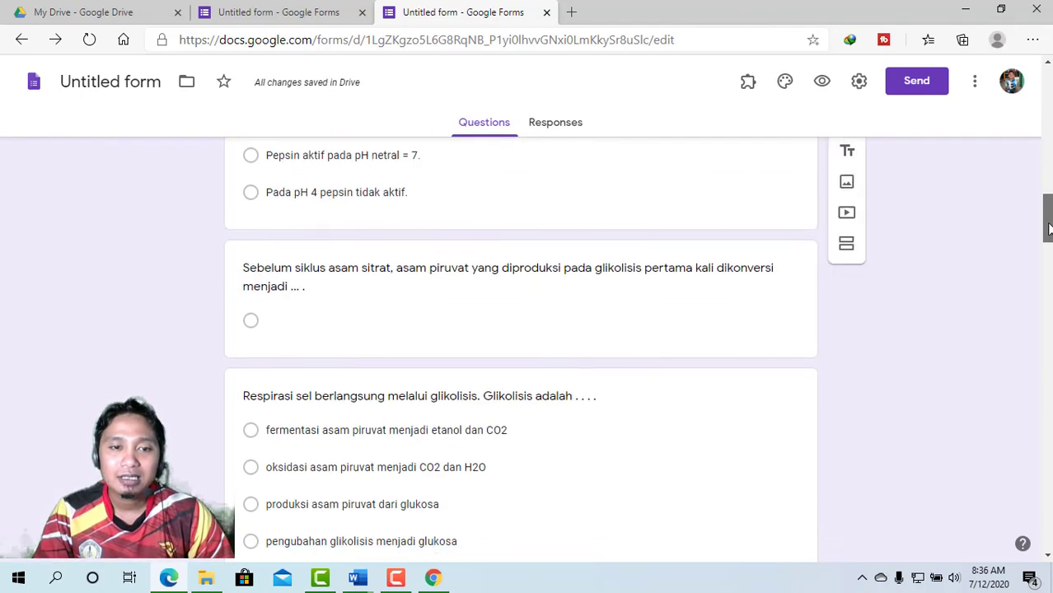
left_click_drag(1048, 288, 1048, 116)
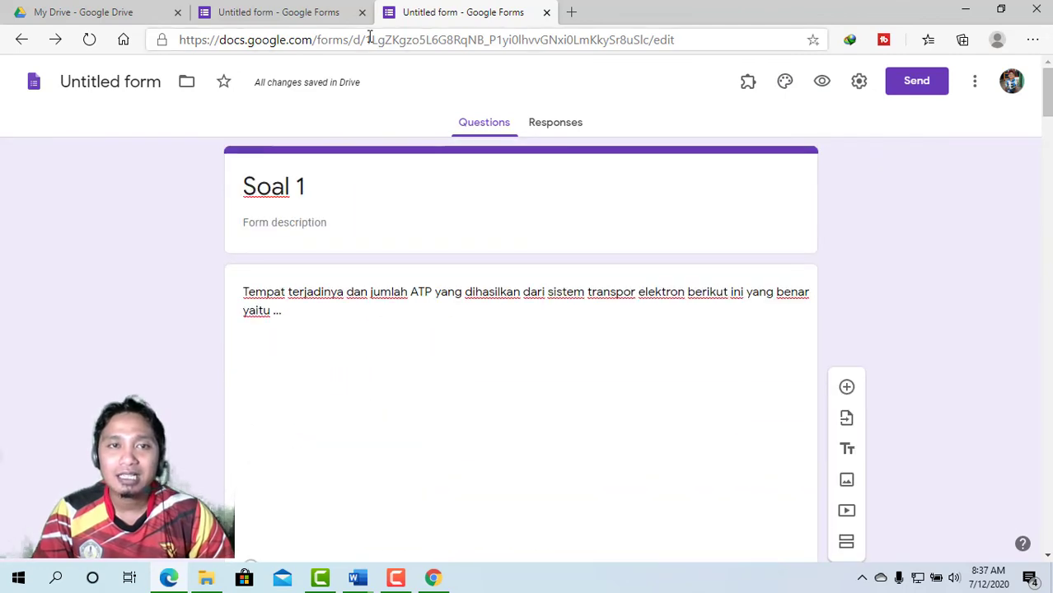
left_click(362, 12)
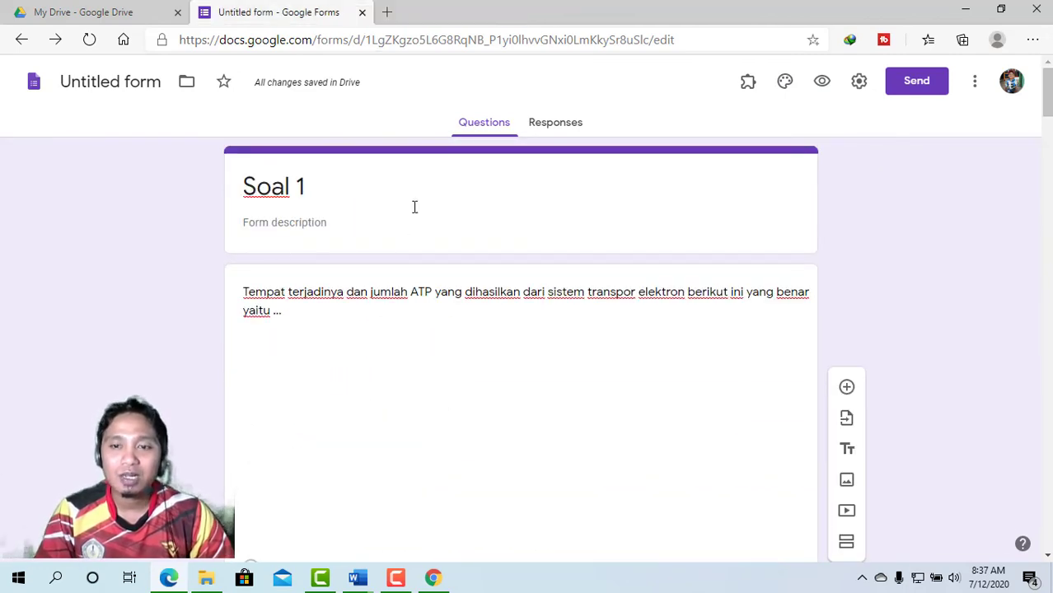